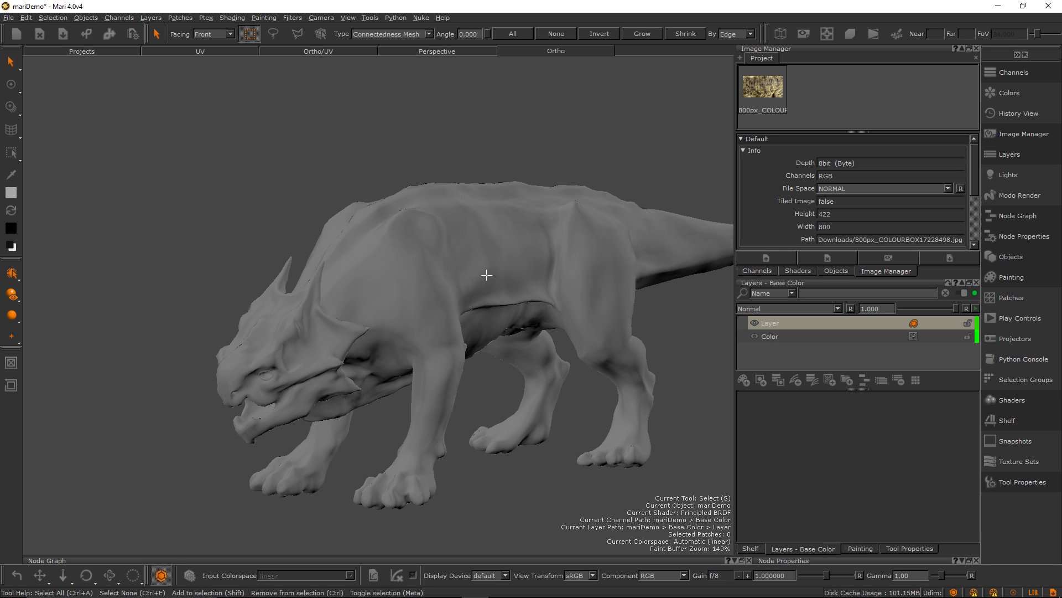
Switch to Maya and examine the creature's full UV layout across all tiles in the UV Editor.
key(alt+Tab)
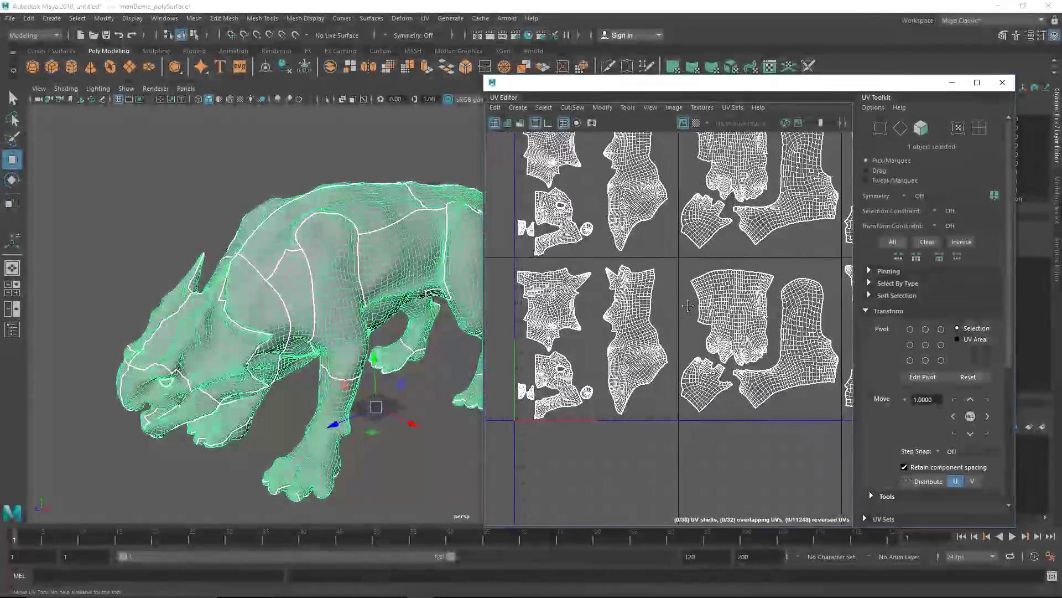
scroll(658, 322, up, 1)
scroll(667, 319, down, 2)
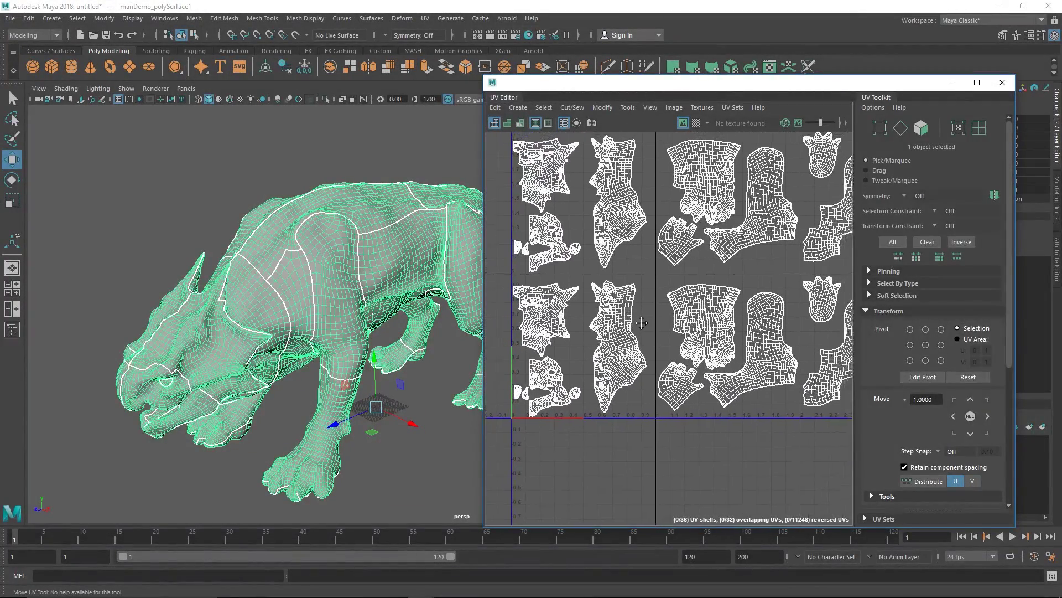
scroll(730, 314, down, 2)
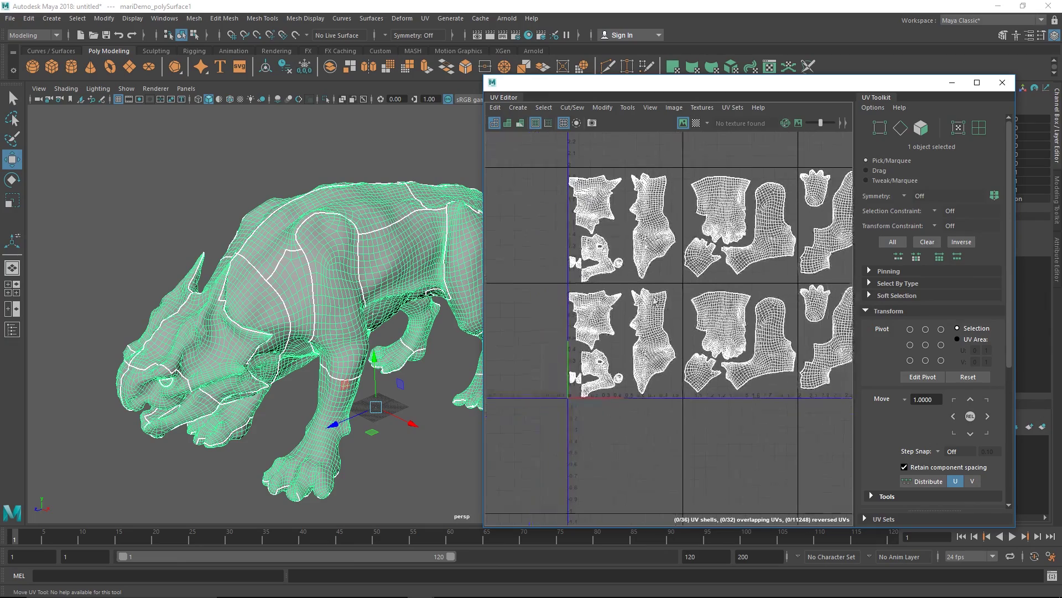
alt+middle_drag(738, 307, 692, 314)
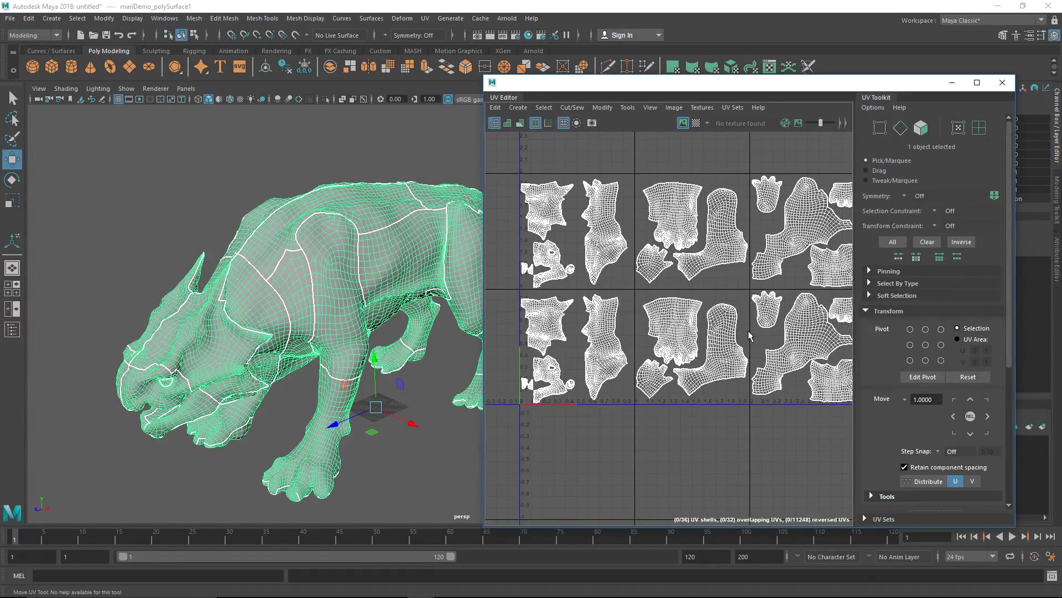
scroll(785, 339, down, 2)
alt+middle_drag(750, 337, 707, 323)
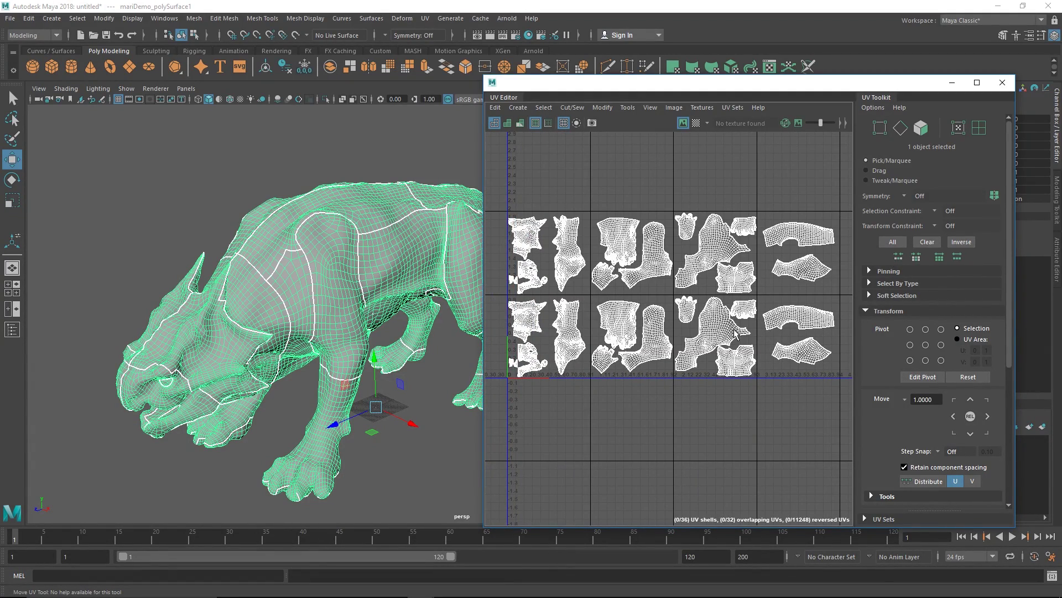
scroll(802, 307, down, 2)
alt+middle_drag(805, 303, 606, 315)
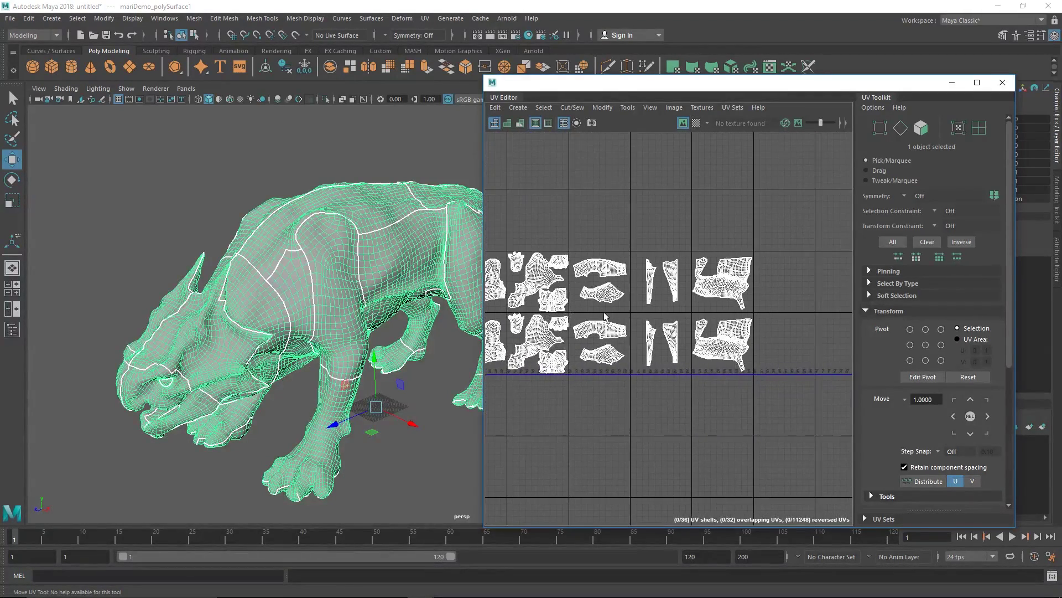
scroll(707, 325, up, 1)
alt+right_drag(706, 325, 602, 330)
alt+middle_drag(602, 330, 678, 328)
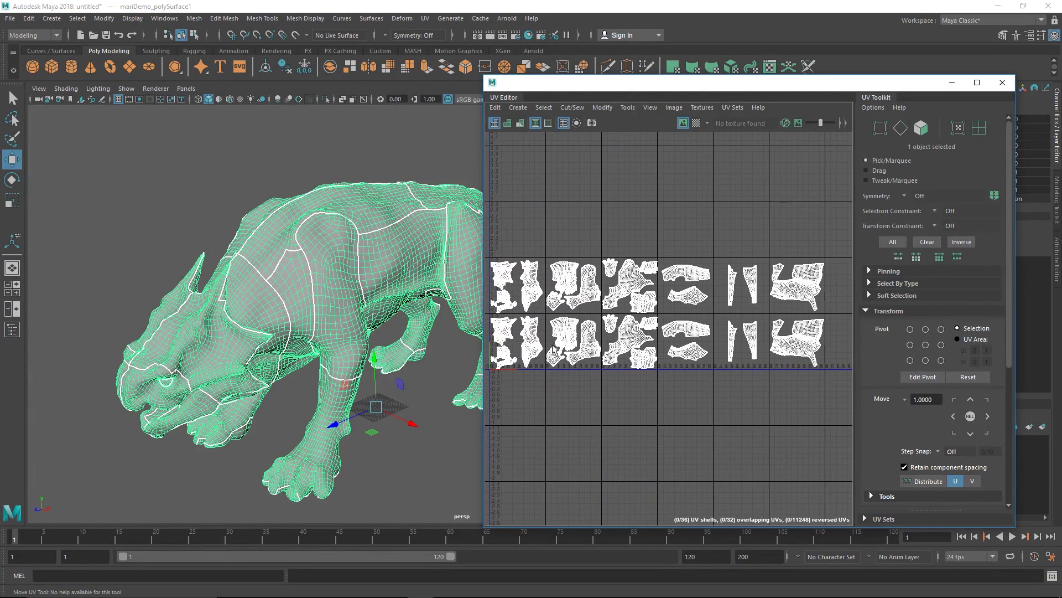
alt+middle_drag(571, 339, 592, 341)
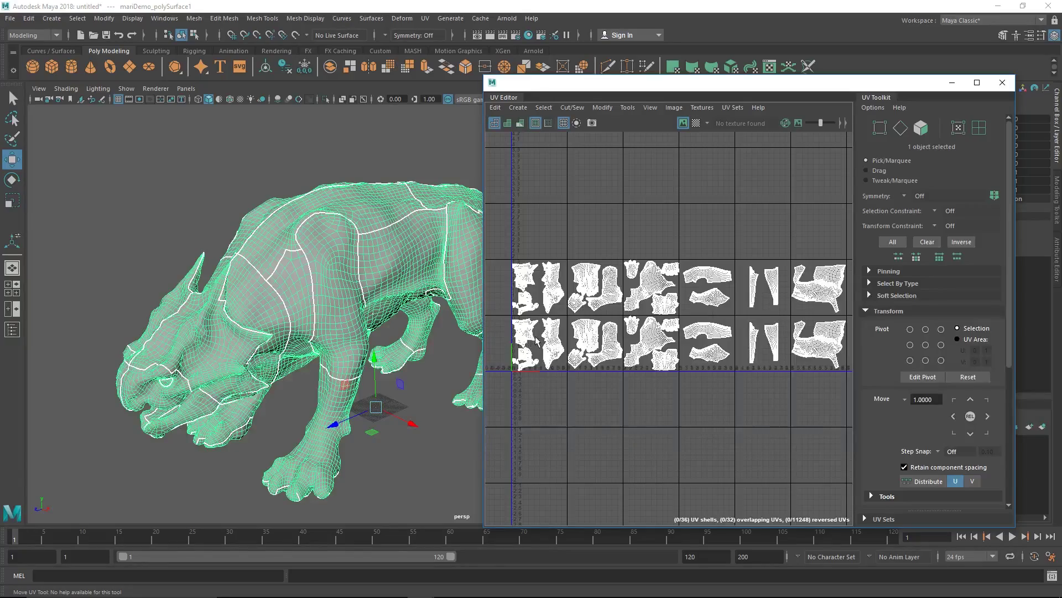
Compare the head and limb UV shells in the first tiles of the upper and lower rows.
scroll(528, 343, up, 5)
scroll(638, 349, up, 1)
alt+middle_drag(638, 349, 703, 342)
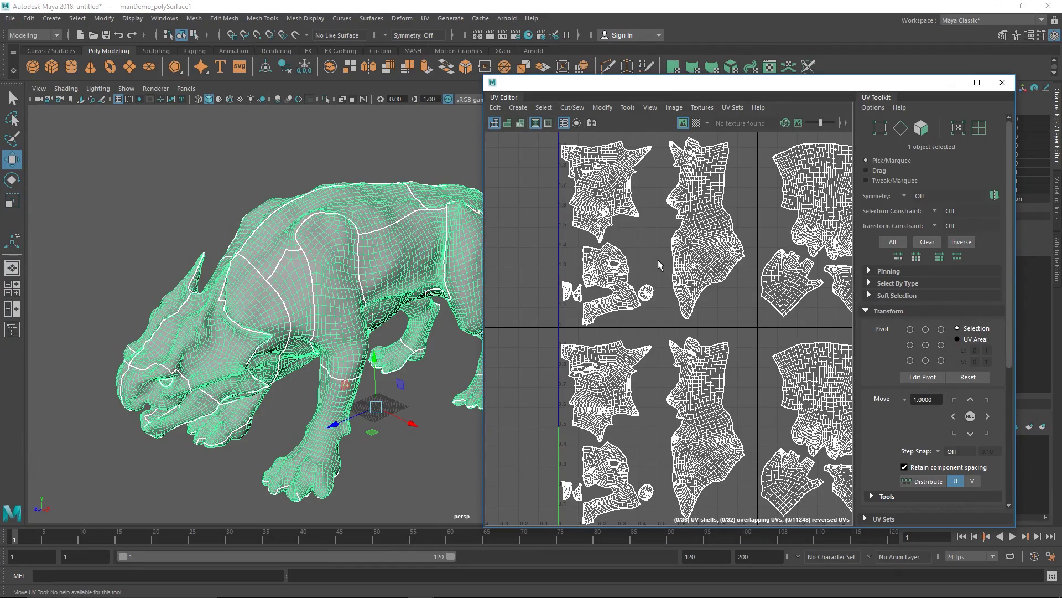
scroll(749, 413, down, 5)
alt+middle_drag(772, 399, 573, 356)
scroll(691, 382, down, 2)
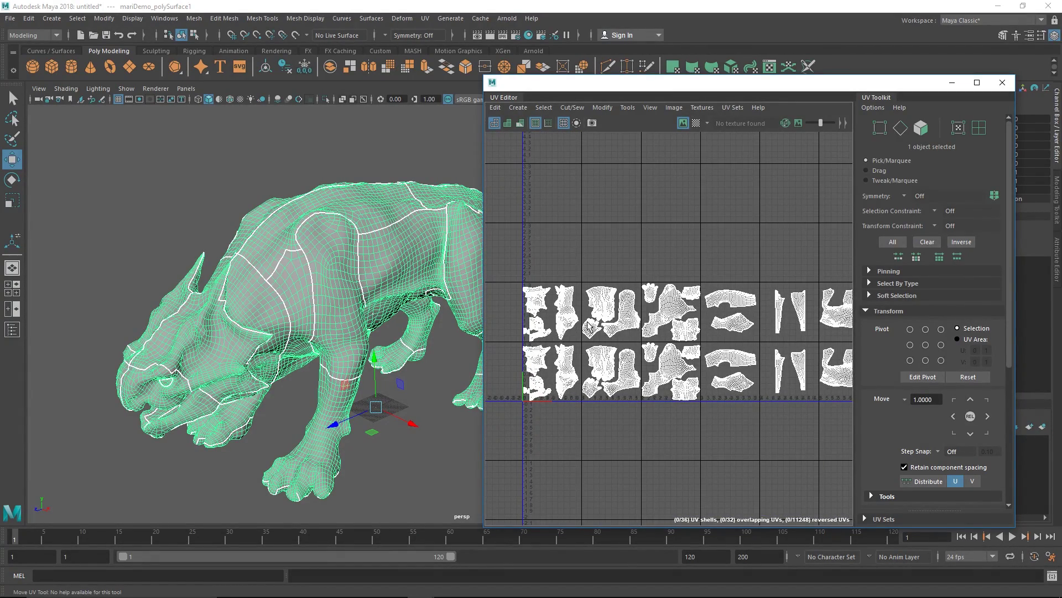
scroll(540, 328, up, 4)
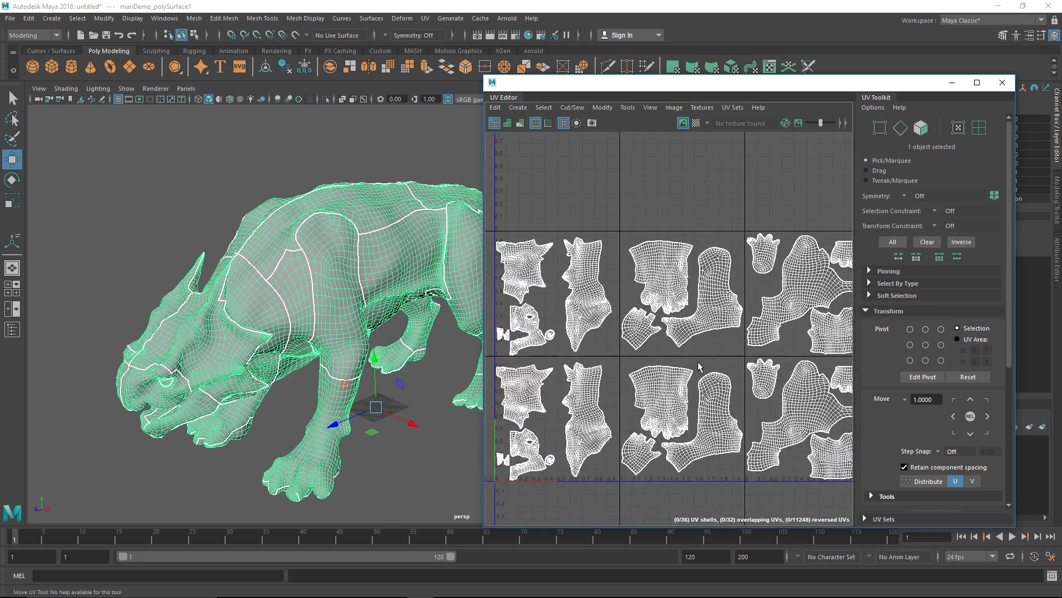
scroll(624, 308, up, 2)
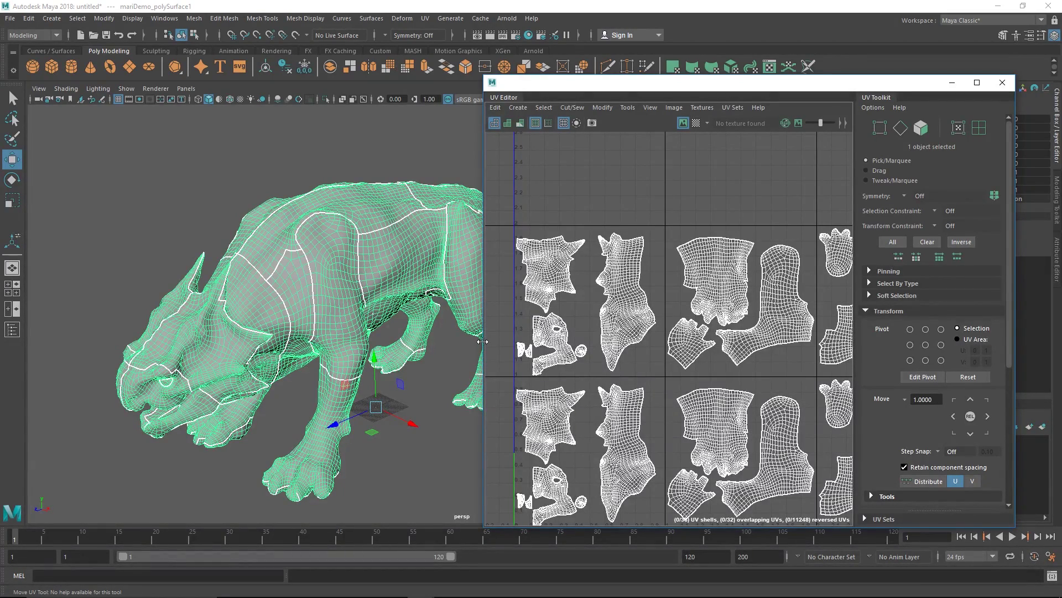
Widen the UV Editor window and fit both rows of UV tiles in it.
drag(482, 341, 394, 342)
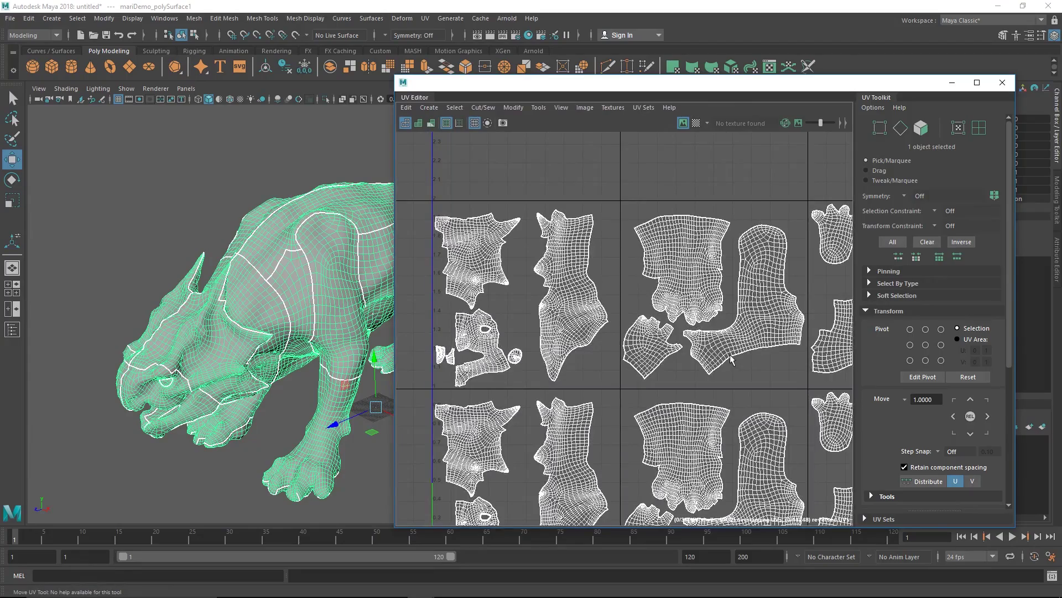
scroll(731, 359, down, 8)
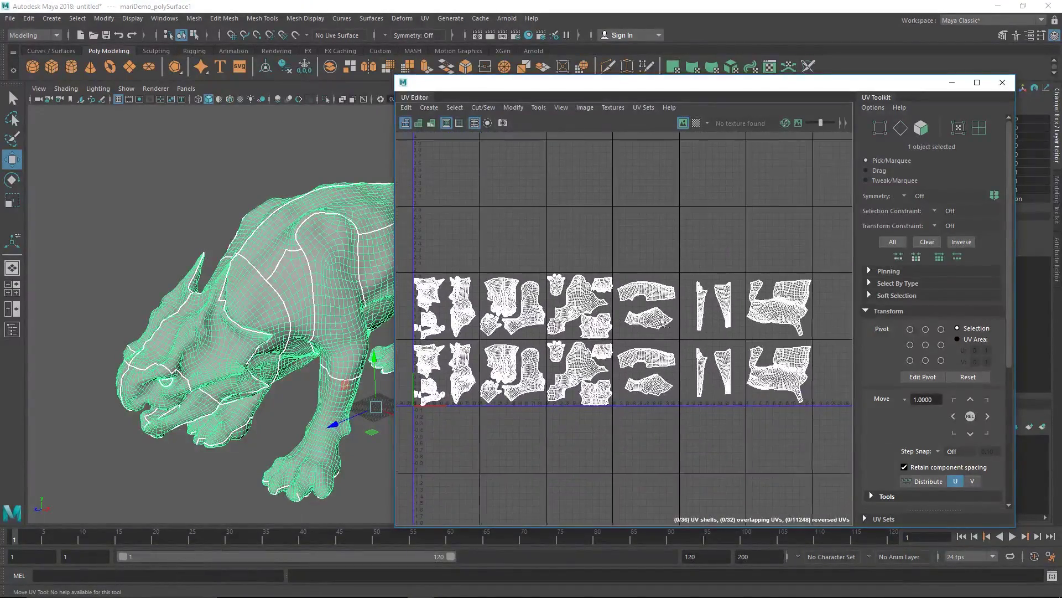
alt+right_drag(661, 320, 620, 306)
alt+middle_drag(620, 306, 668, 307)
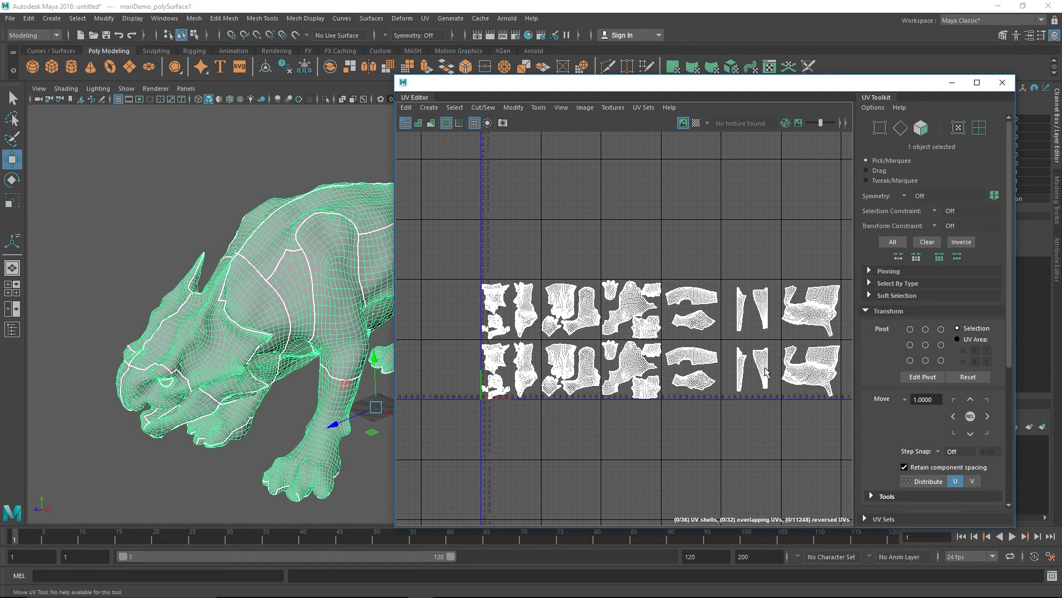
Select all UV shells in the upper tile row and delete the corresponding half of the creature mesh.
right_click(561, 321)
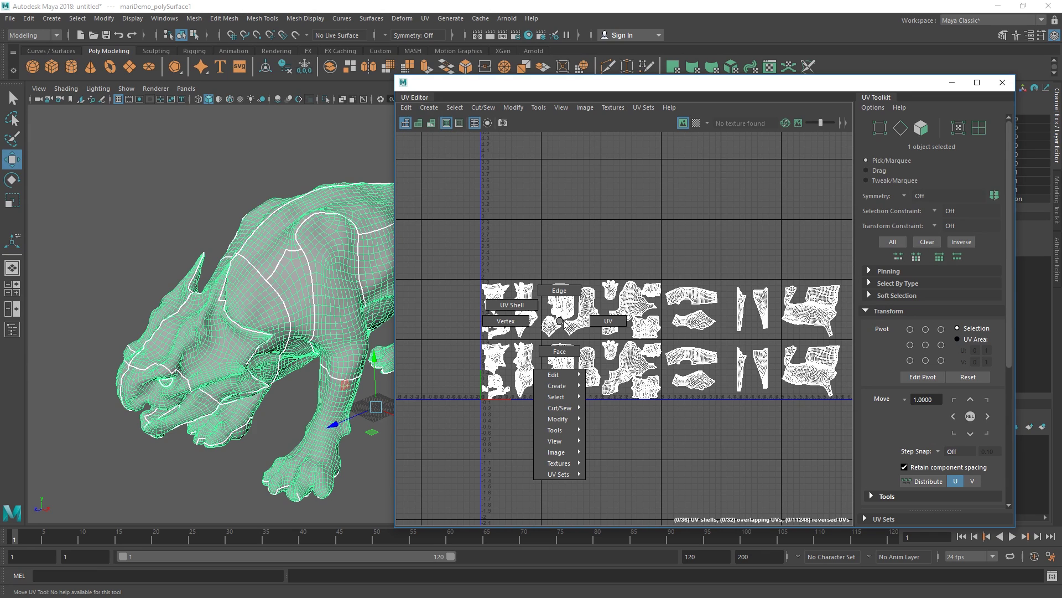
click(512, 305)
drag(432, 242, 847, 342)
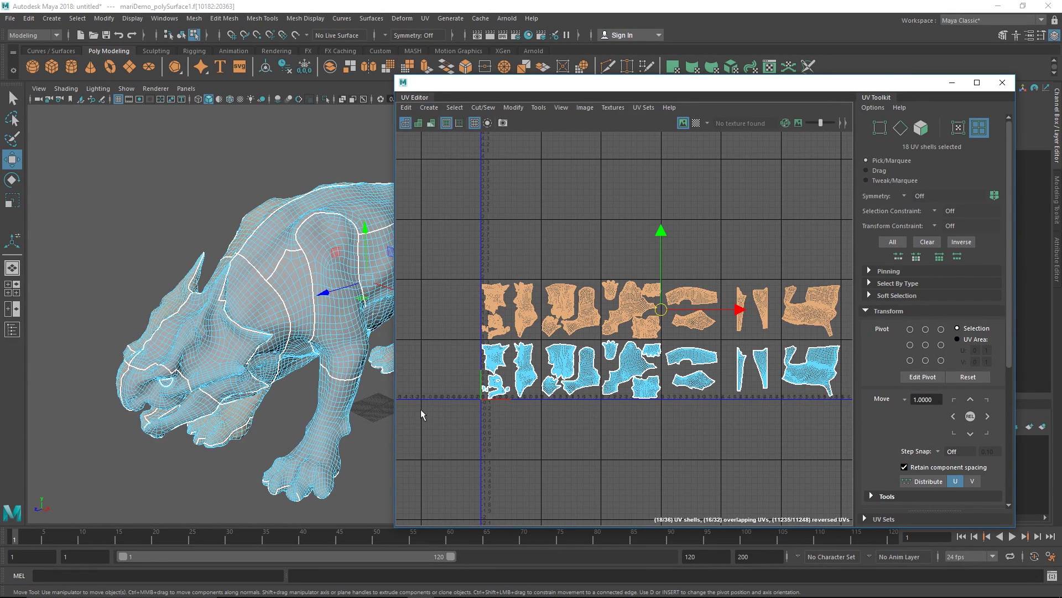
mouse_move(360, 377)
alt+mouse_down()
mouse_move(315, 376)
mouse_move(354, 385)
alt+mouse_up()
alt+middle_drag(354, 385, 297, 341)
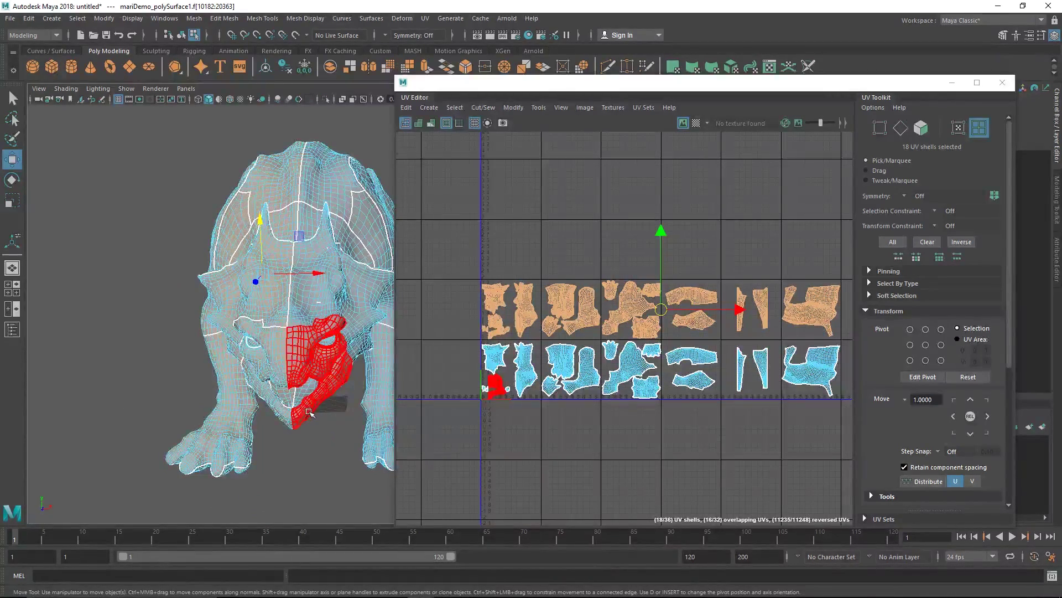
key(Delete)
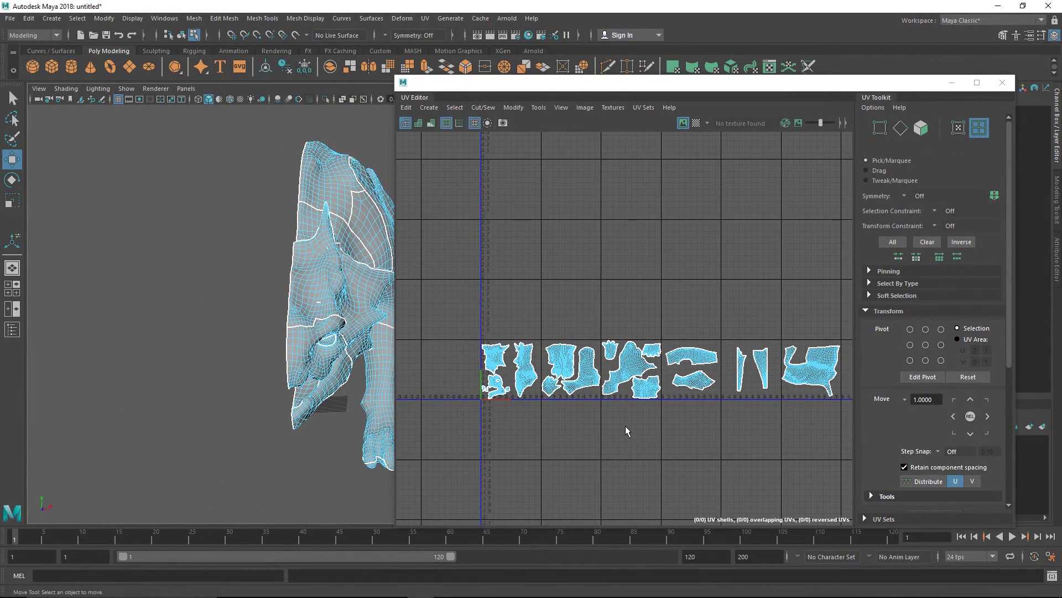
Return to object selection and mirror the remaining half of the creature mesh.
right_drag(303, 362, 342, 331)
alt+drag(342, 335, 281, 338)
alt+middle_drag(280, 338, 327, 358)
mouse_move(327, 358)
alt+mouse_down()
mouse_move(343, 365)
mouse_move(235, 339)
mouse_move(317, 344)
alt+mouse_up()
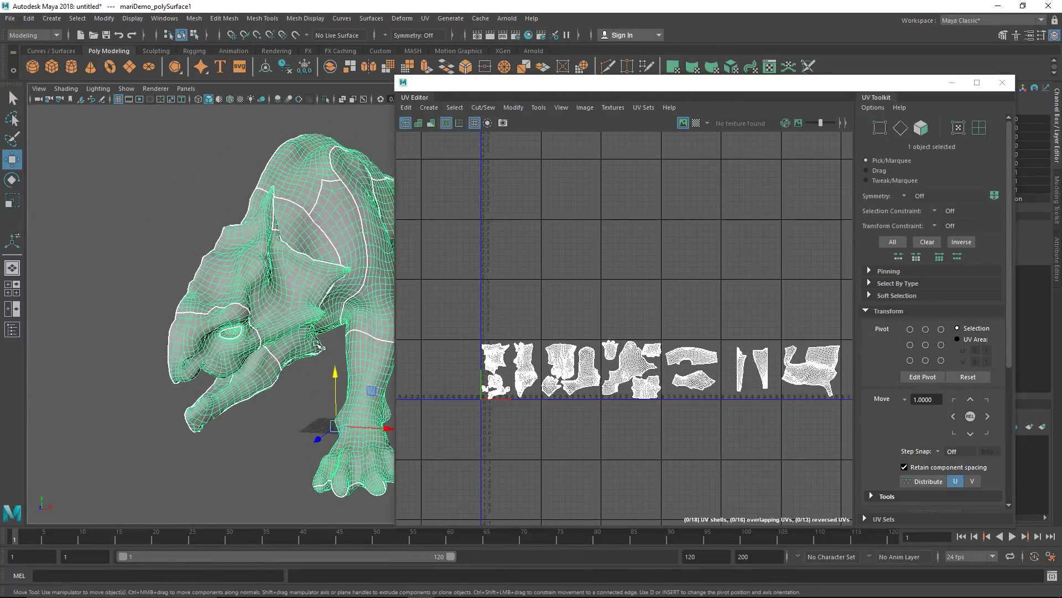
shift+right_click(298, 311)
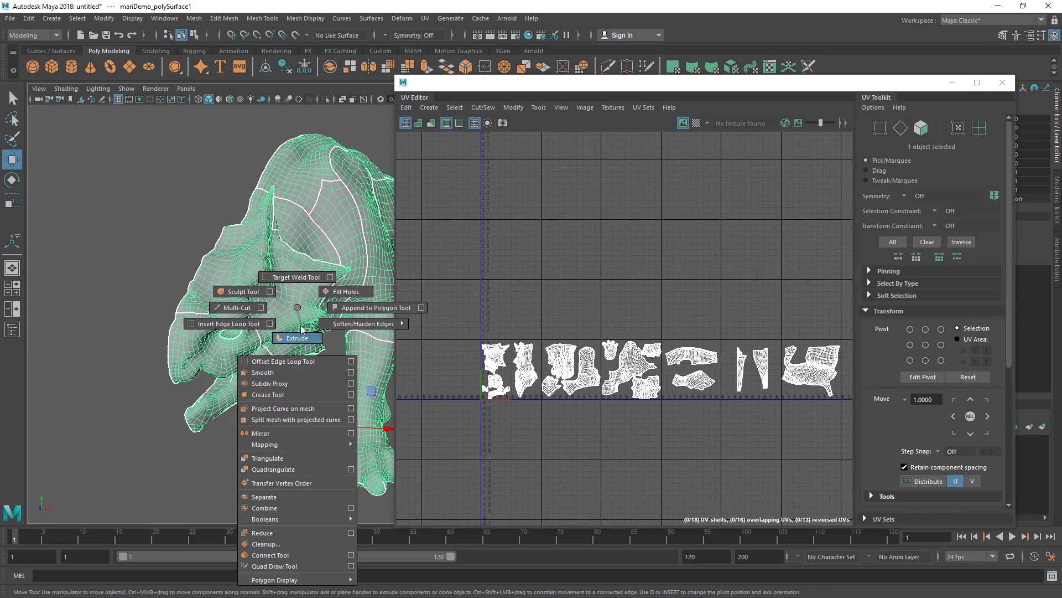
click(265, 433)
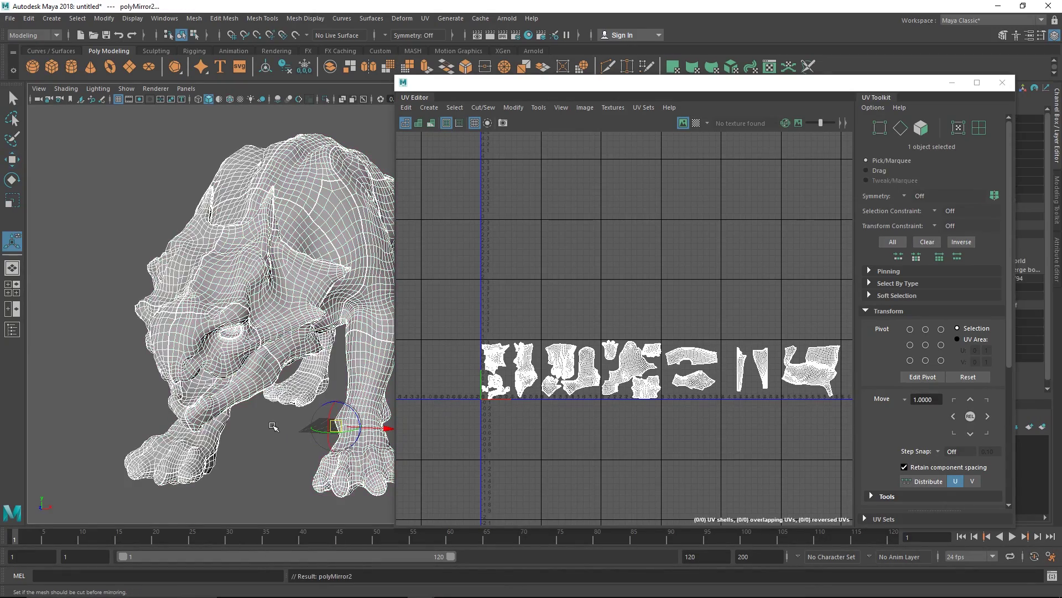
Inspect the mirrored creature mesh around the head and body from the front.
alt+drag(250, 341, 302, 356)
alt+middle_drag(301, 357, 304, 322)
alt+right_drag(285, 332, 310, 335)
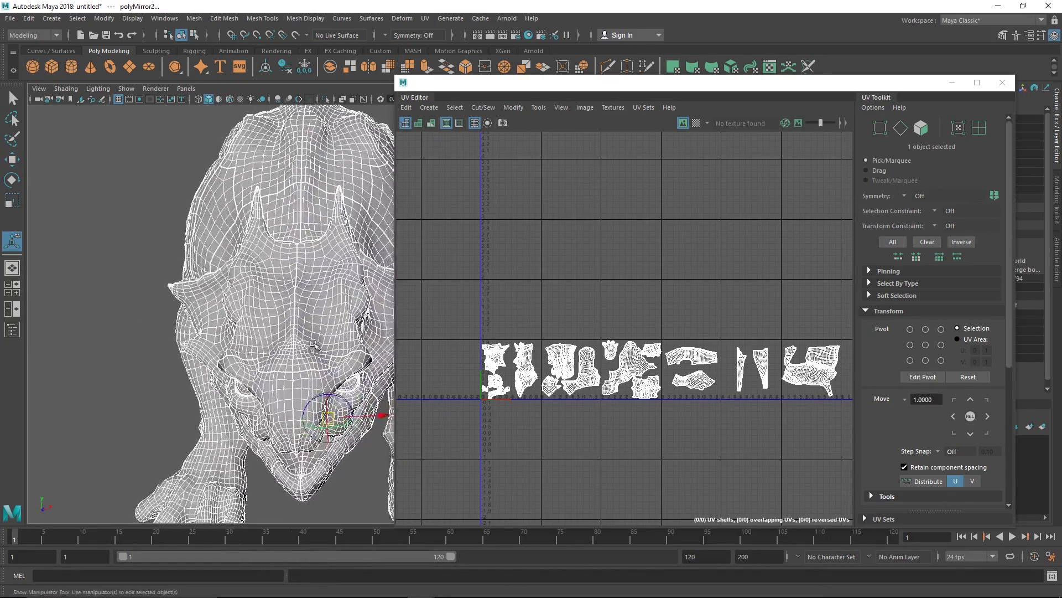
alt+drag(310, 335, 332, 328)
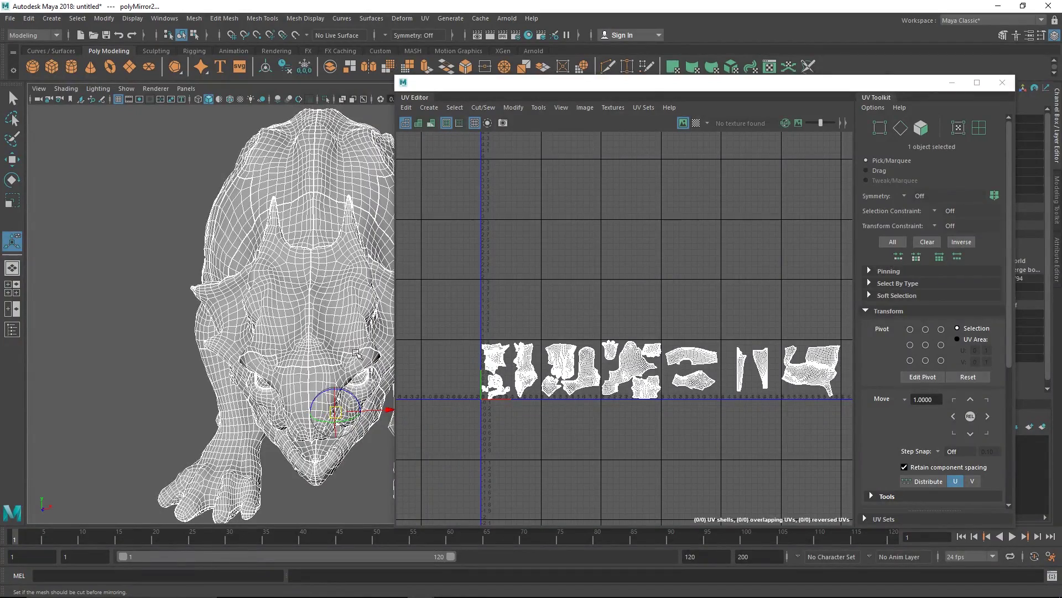
alt+right_drag(347, 317, 327, 314)
alt+middle_drag(326, 314, 269, 289)
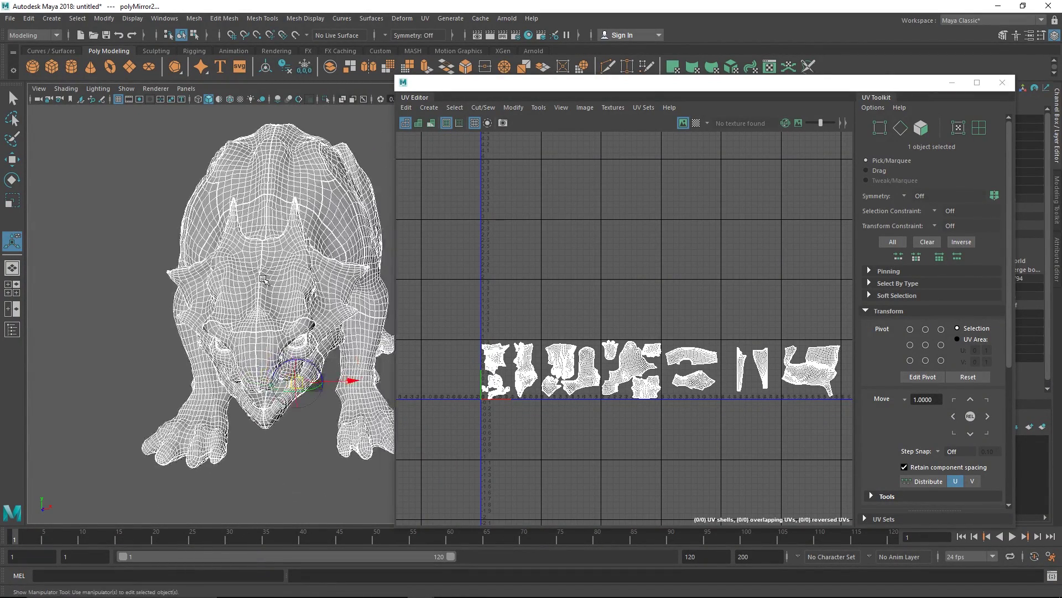
mouse_move(269, 289)
alt+mouse_down()
mouse_move(260, 274)
mouse_move(271, 304)
alt+mouse_up()
In the front orthographic view, select the UV shells of the creature's mirrored half and convert the selection to UVs.
key(space)
click(279, 276)
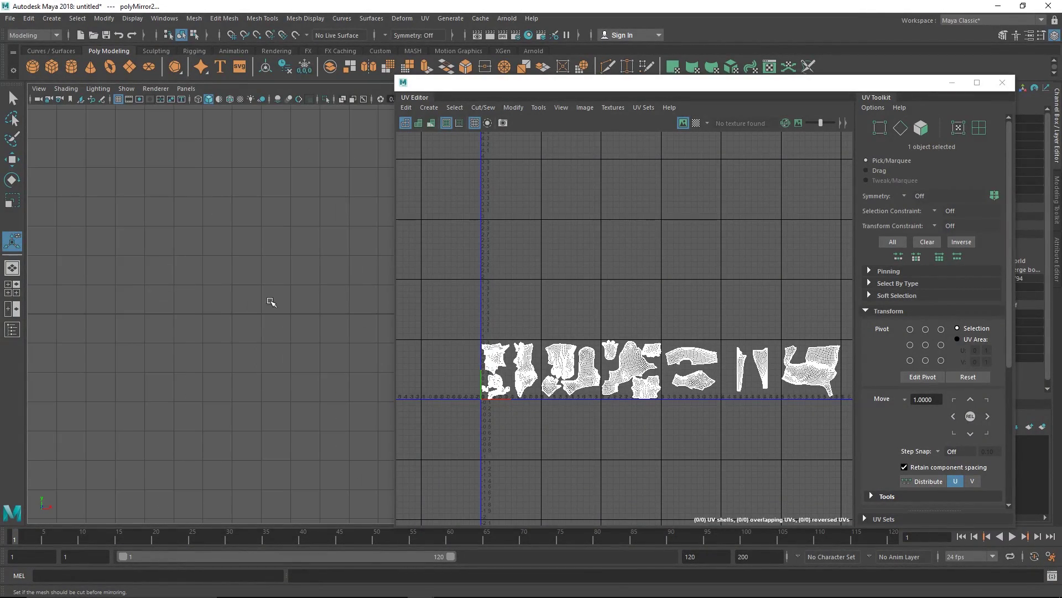
key(f)
alt+right_drag(294, 301, 48, 330)
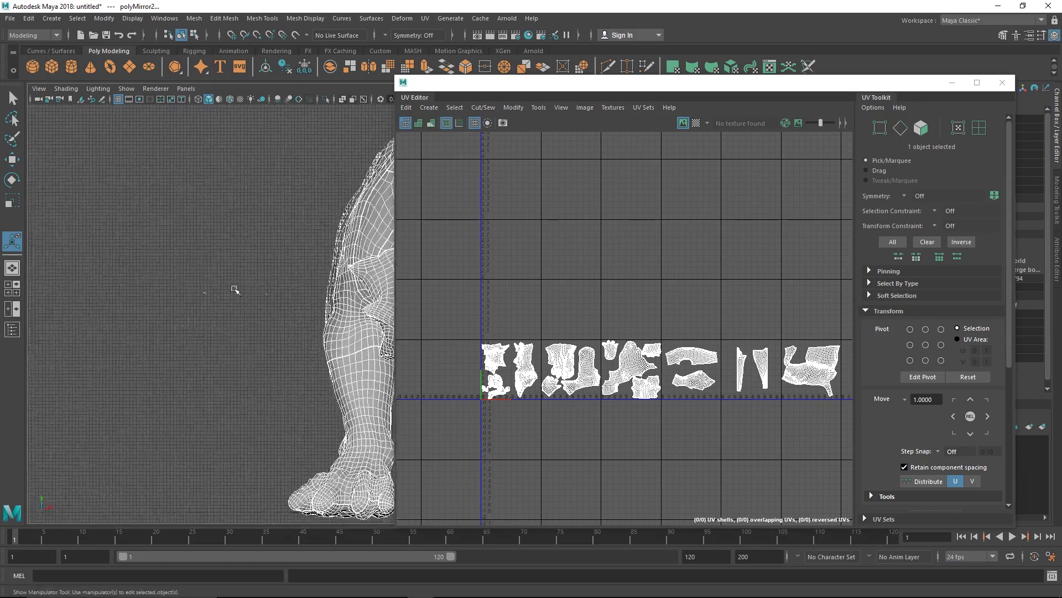
alt+middle_drag(283, 288, 102, 252)
right_click(233, 268)
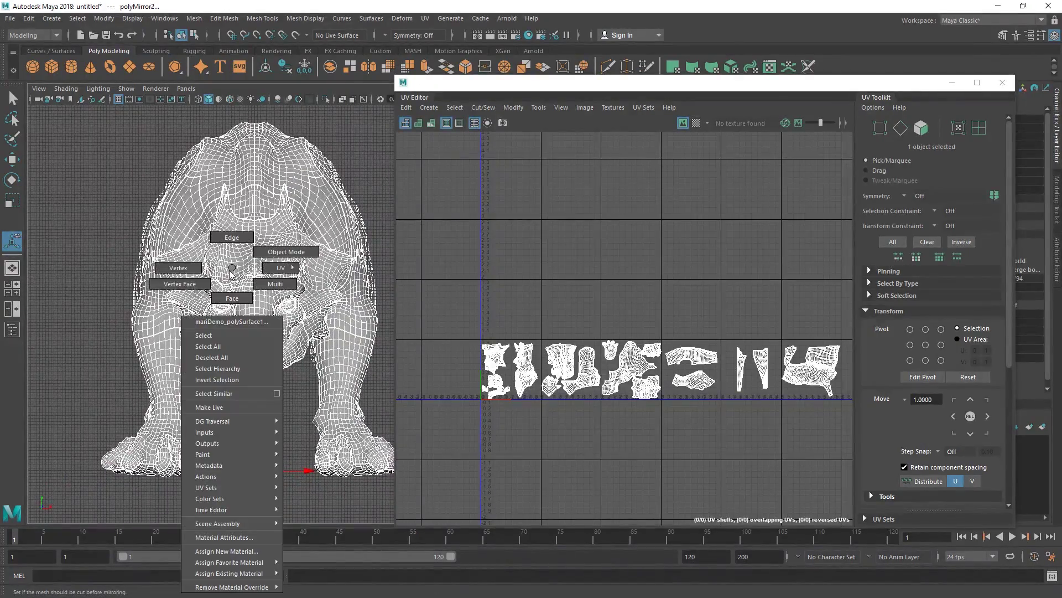
right_drag(230, 270, 275, 299)
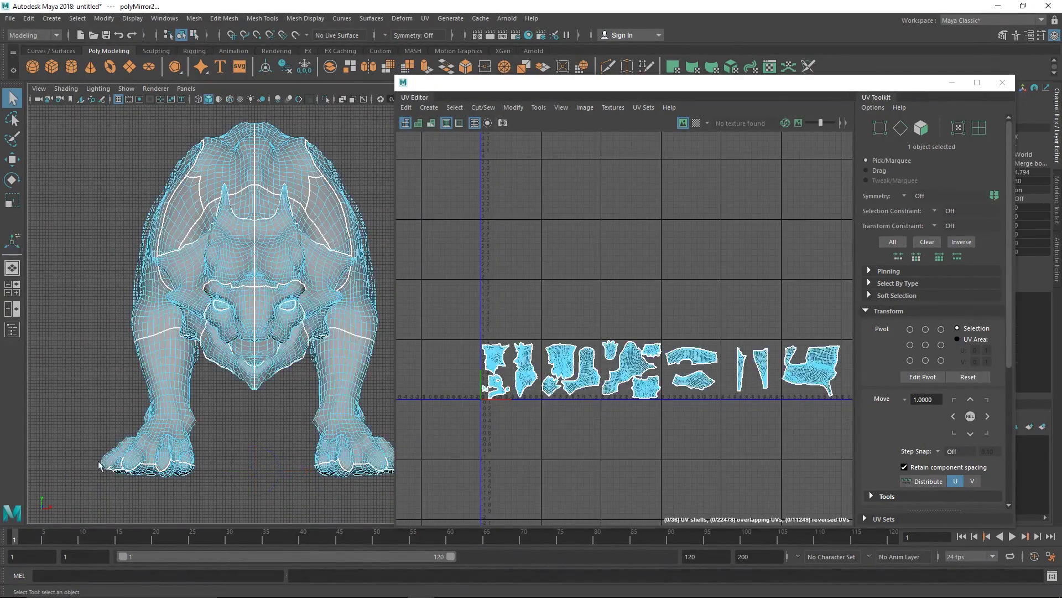
drag(77, 501, 251, 105)
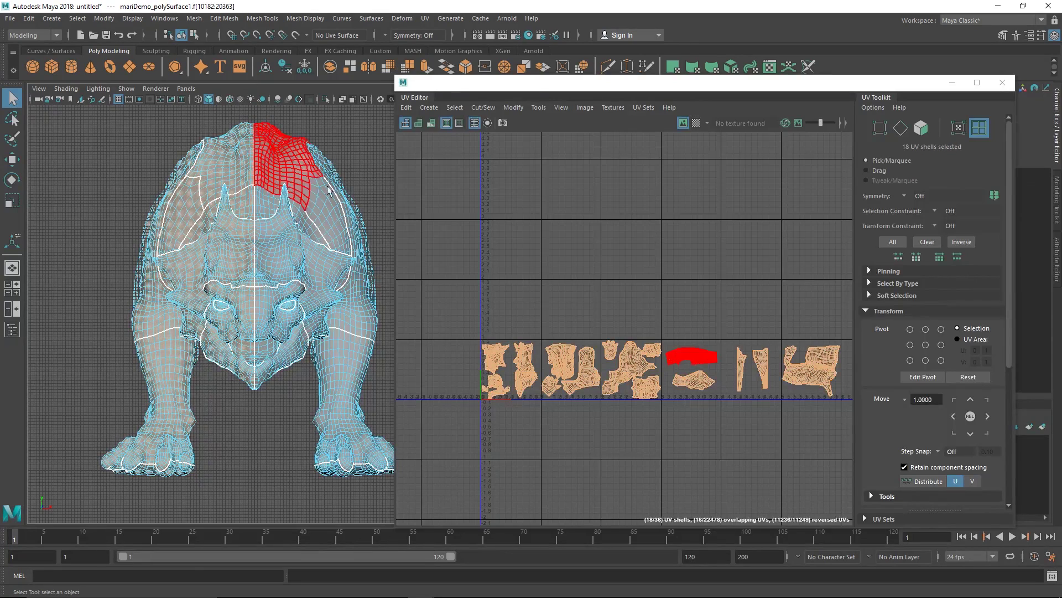
key(w)
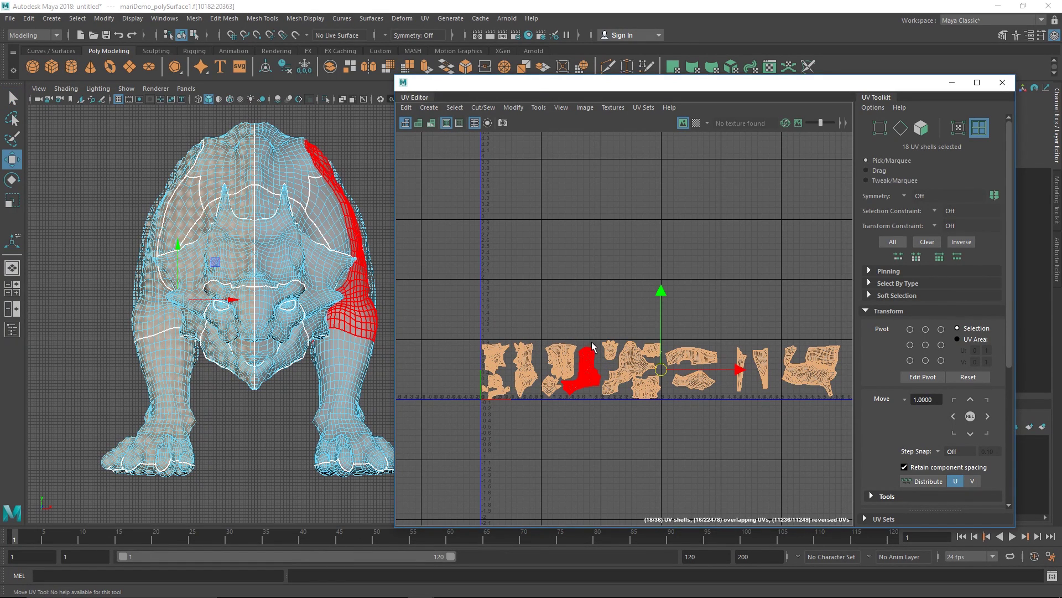
ctrl+right_drag(585, 335, 694, 333)
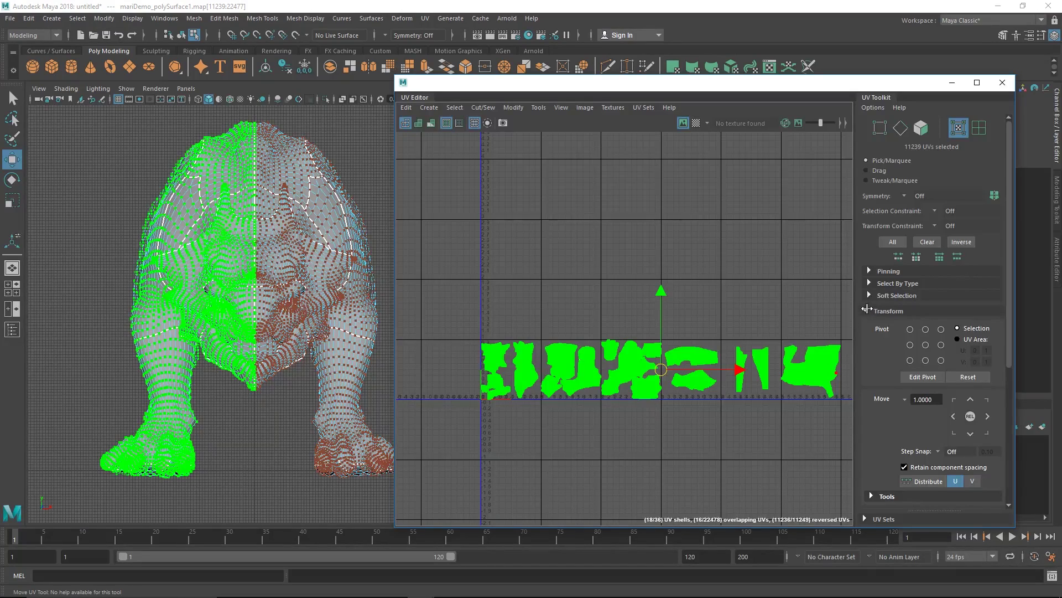
Move the selected UVs up by 1.0000 in V, into the tile row above the original shells.
click(930, 399)
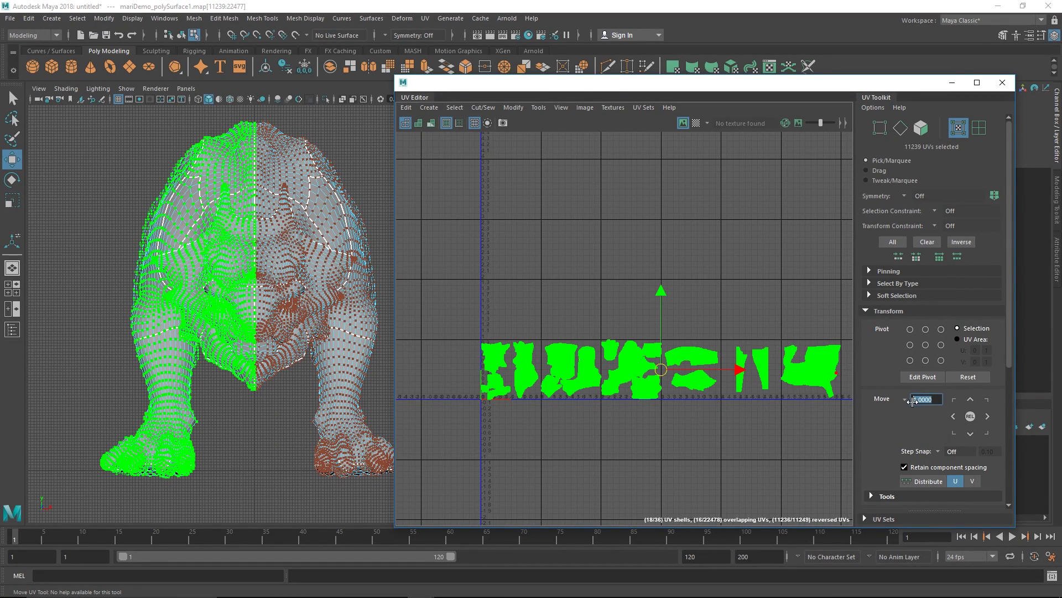
click(970, 400)
click(970, 433)
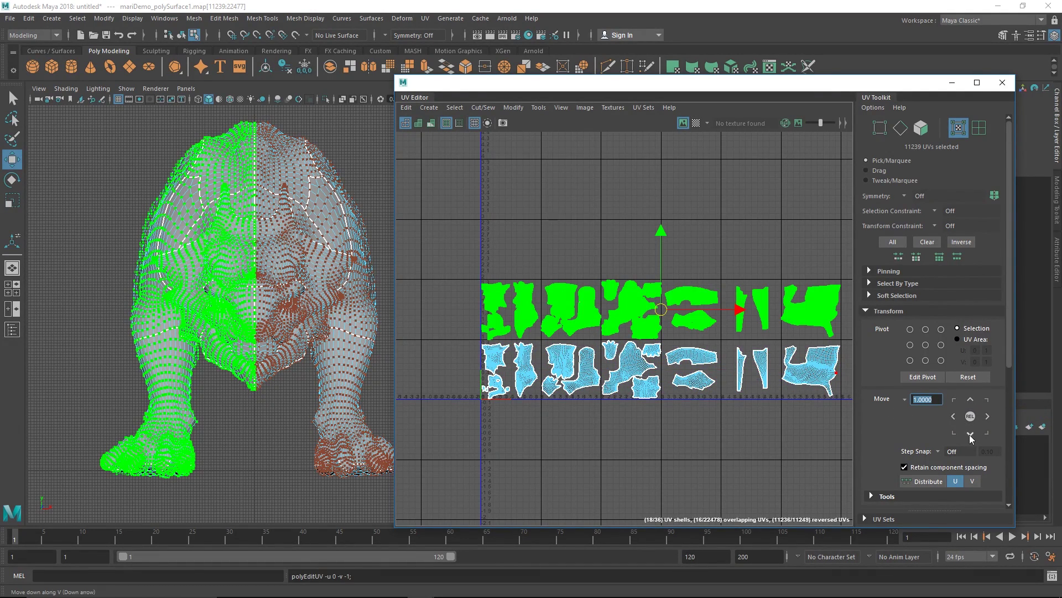
click(970, 399)
click(970, 433)
click(970, 399)
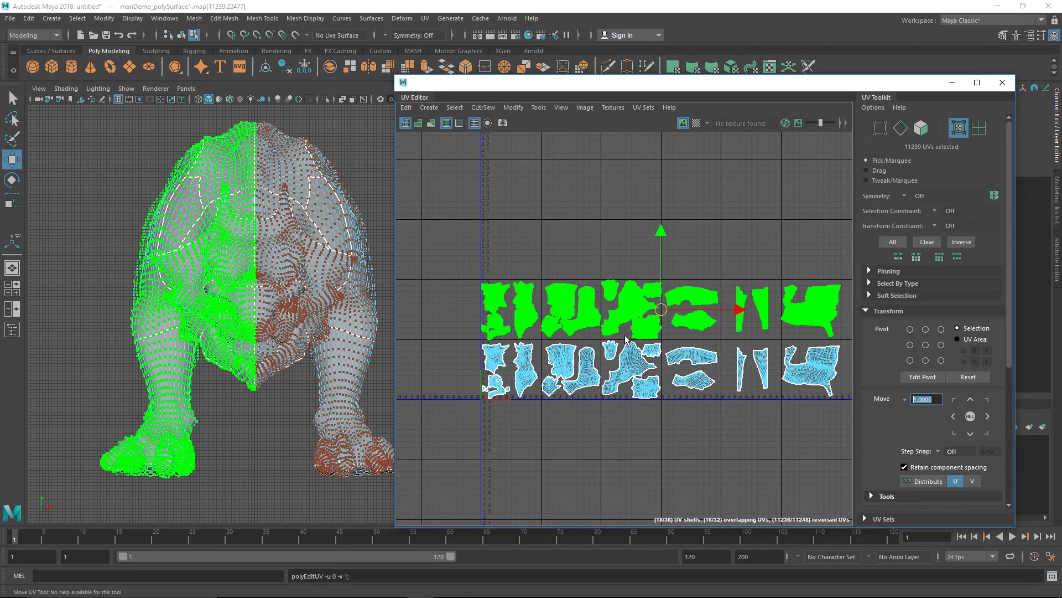
Move the selected UVs down one tile and back up by 1.0000 in V.
click(971, 433)
click(970, 399)
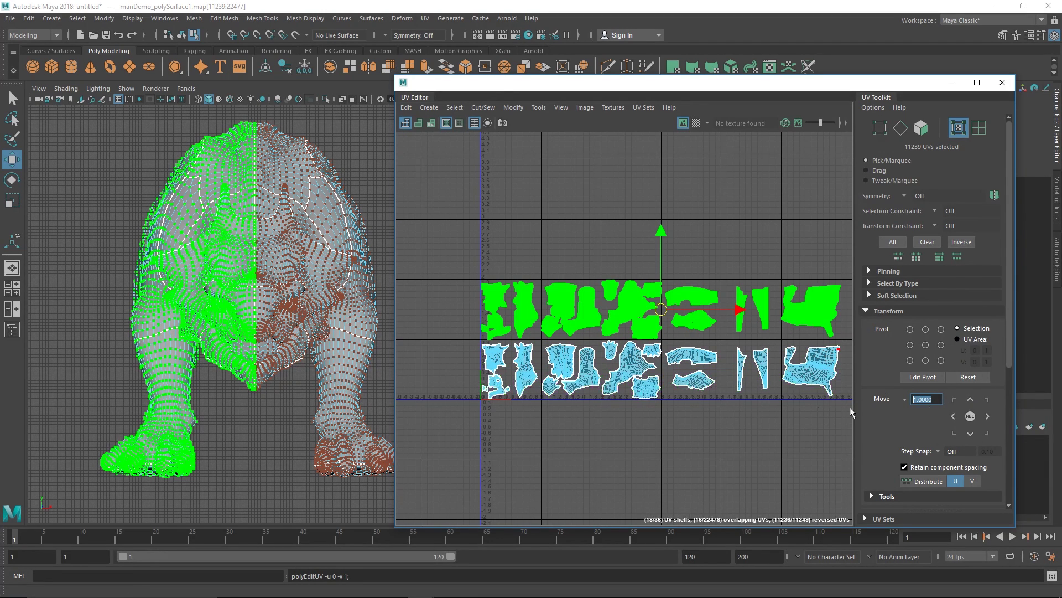
scroll(719, 381, down, 1)
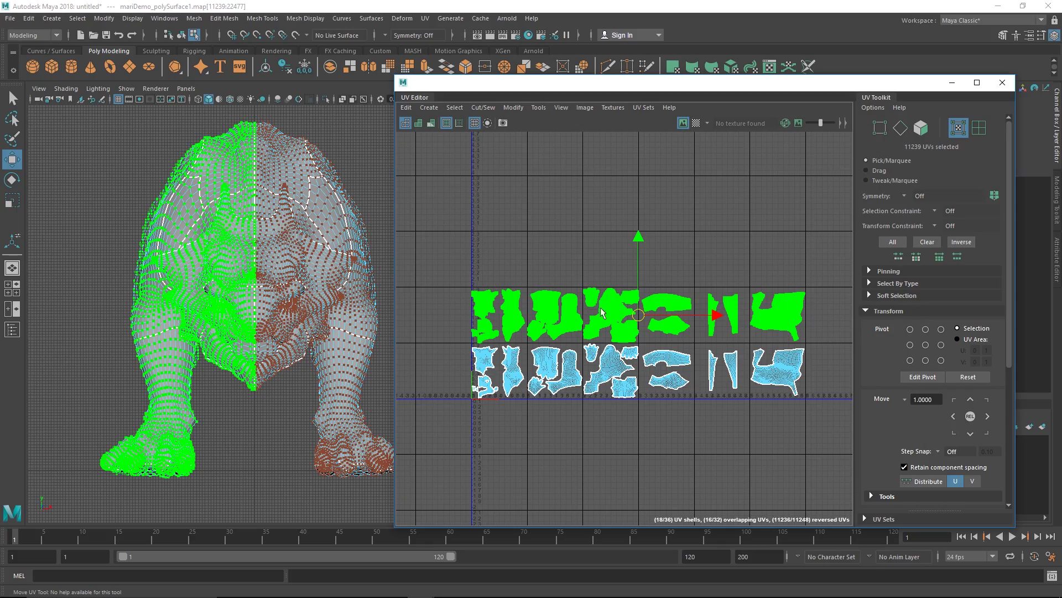
Examine the matching UV shells in the lower and upper tile rows, comparing their positions tile by tile.
scroll(602, 313, up, 6)
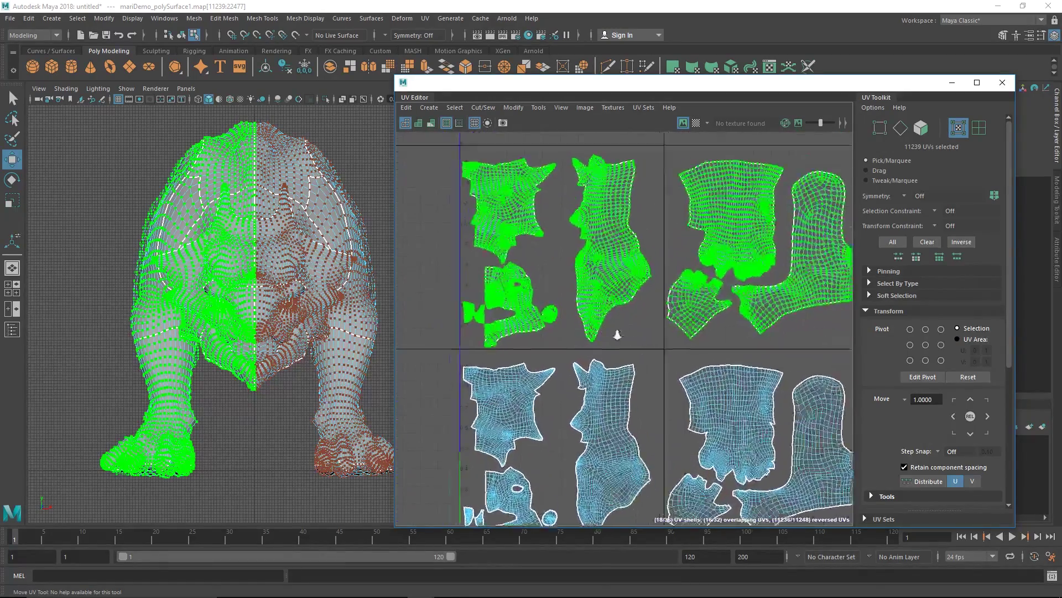
alt+right_drag(617, 335, 617, 352)
alt+middle_drag(618, 352, 658, 279)
alt+right_drag(659, 279, 569, 296)
alt+middle_drag(614, 307, 587, 347)
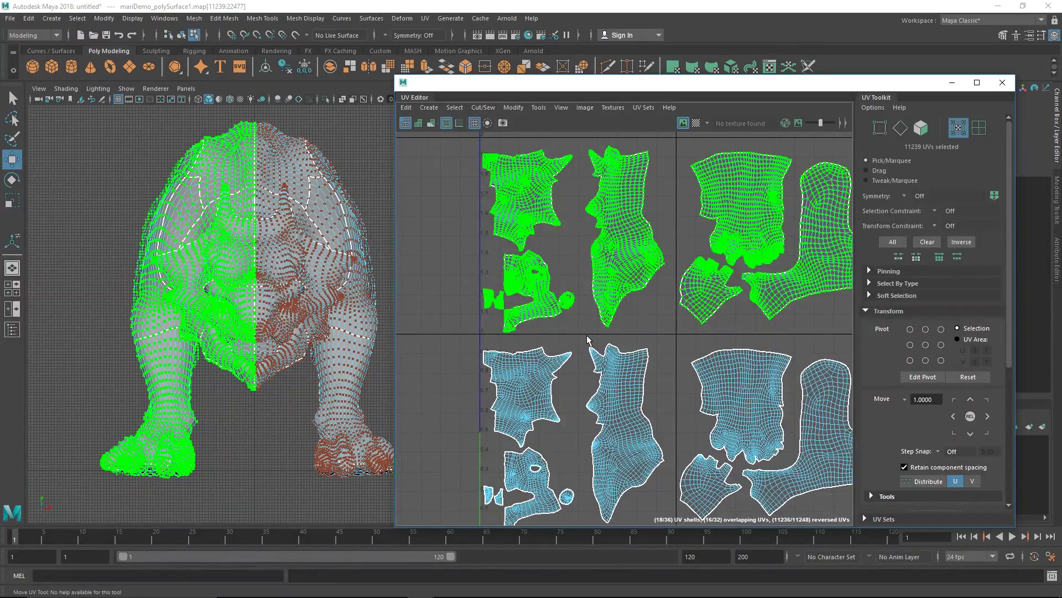
scroll(603, 332, down, 2)
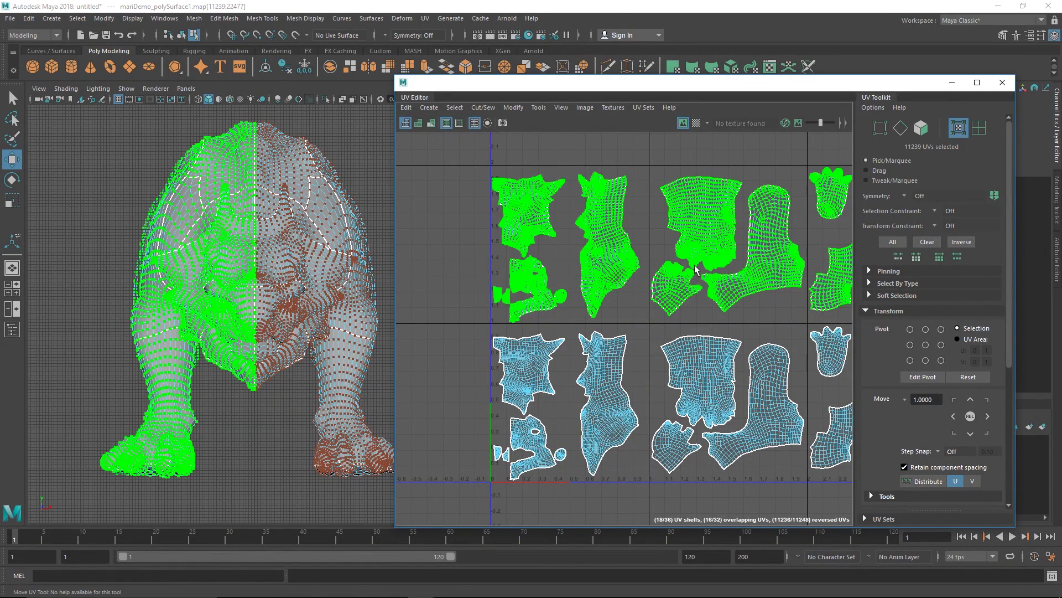
scroll(697, 316, down, 3)
alt+middle_drag(732, 316, 638, 309)
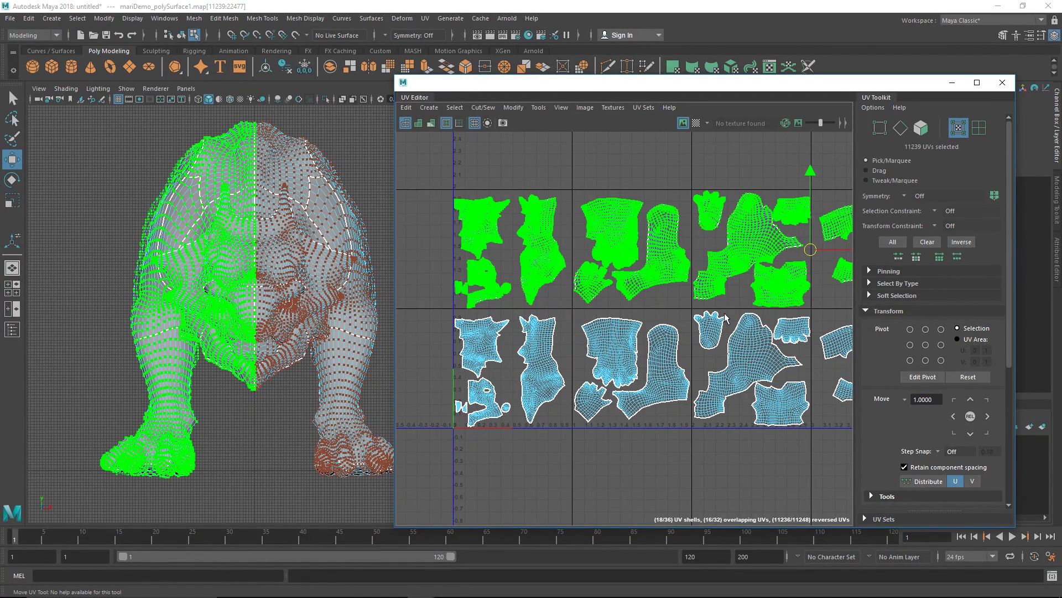
alt+right_drag(773, 321, 648, 319)
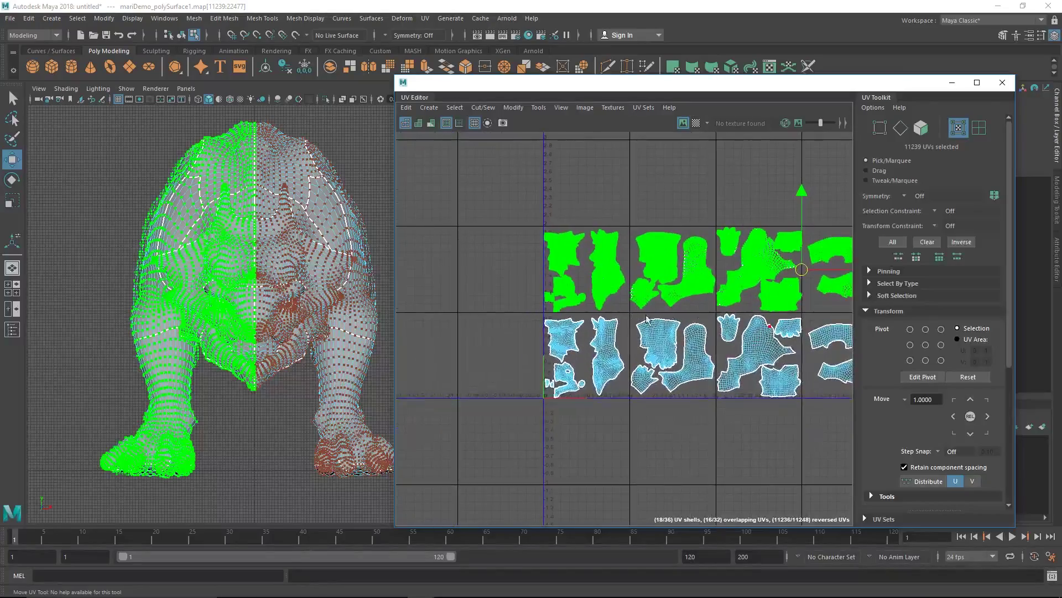
alt+middle_drag(648, 319, 681, 283)
alt+right_drag(682, 283, 672, 313)
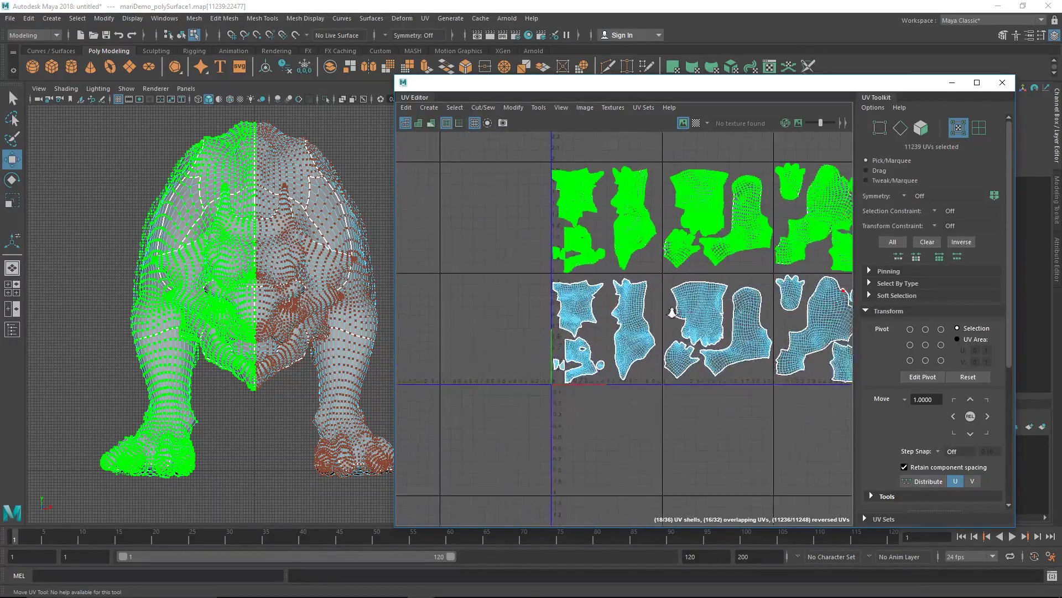
alt+middle_drag(673, 312, 601, 358)
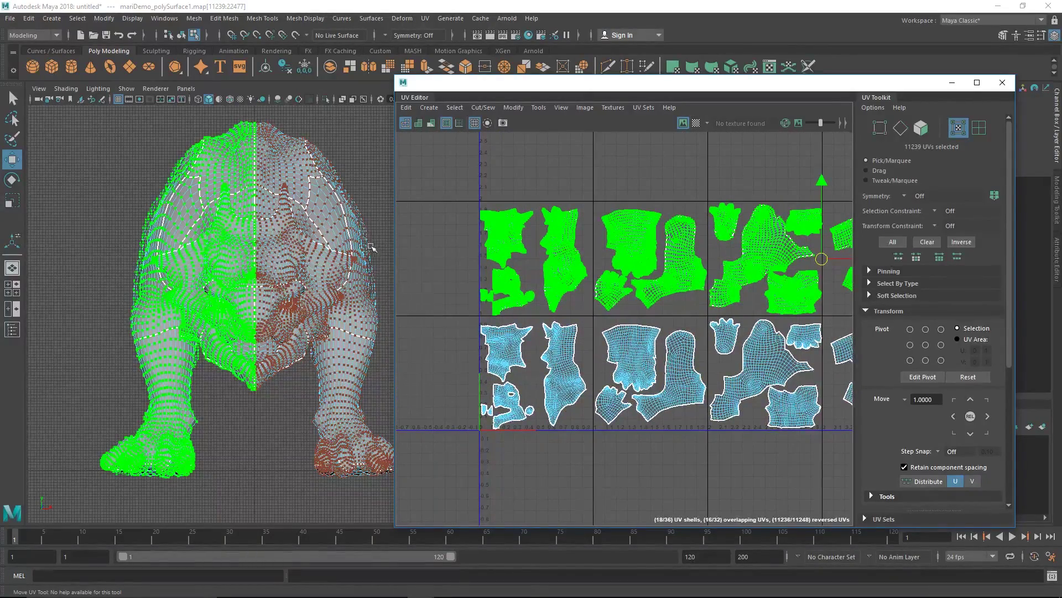
alt+right_drag(545, 308, 608, 346)
alt+middle_drag(608, 347, 638, 308)
alt+right_drag(642, 309, 659, 343)
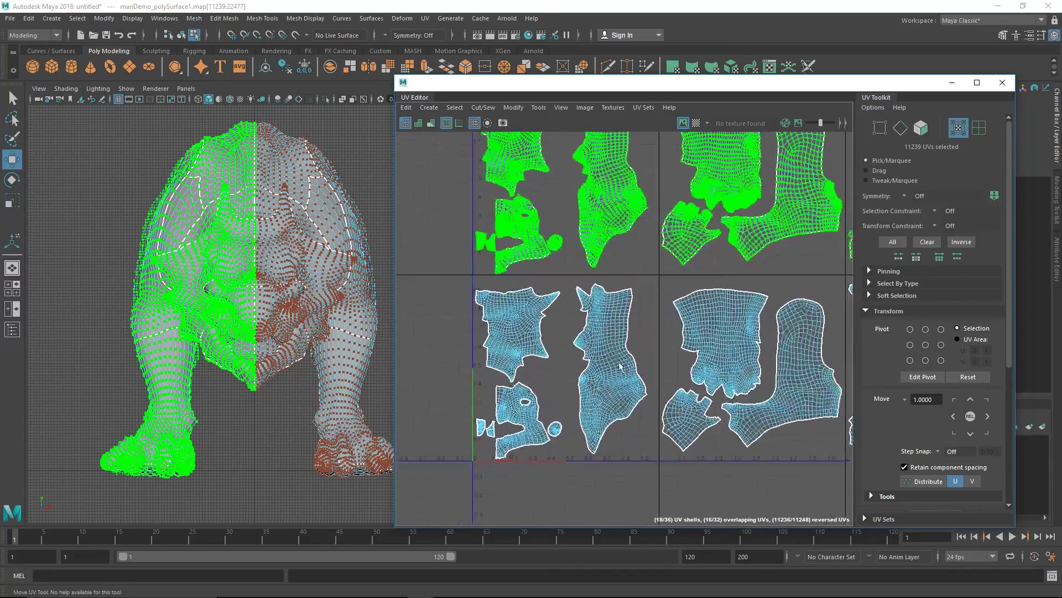
alt+middle_drag(611, 344, 606, 384)
alt+right_drag(642, 356, 558, 320)
alt+middle_drag(557, 320, 574, 315)
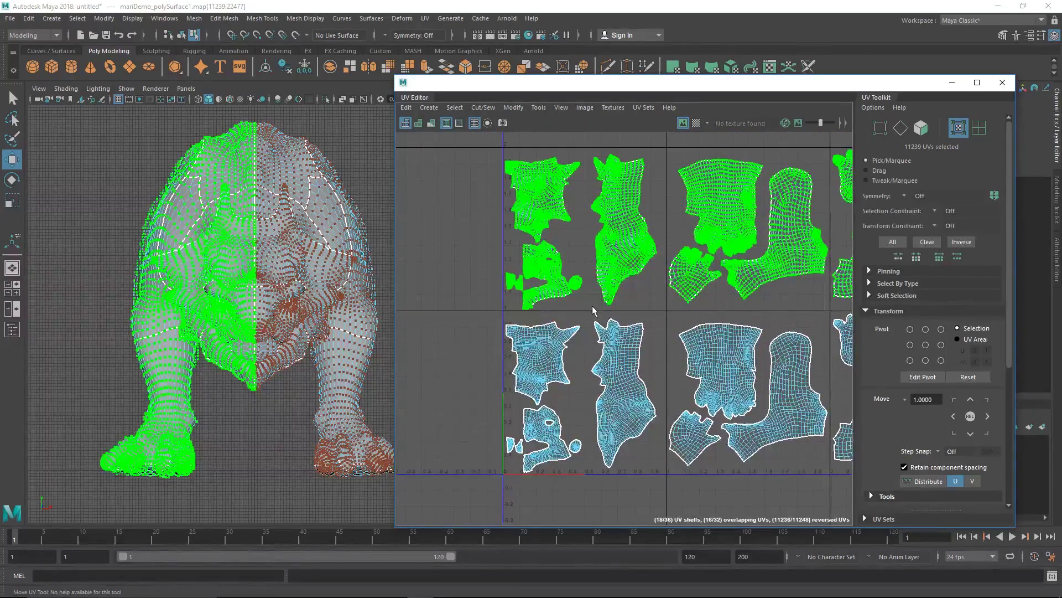
Select the UV shells in the upper row's first tile and inspect the corresponding head area in the front and perspective views.
drag(648, 303, 470, 133)
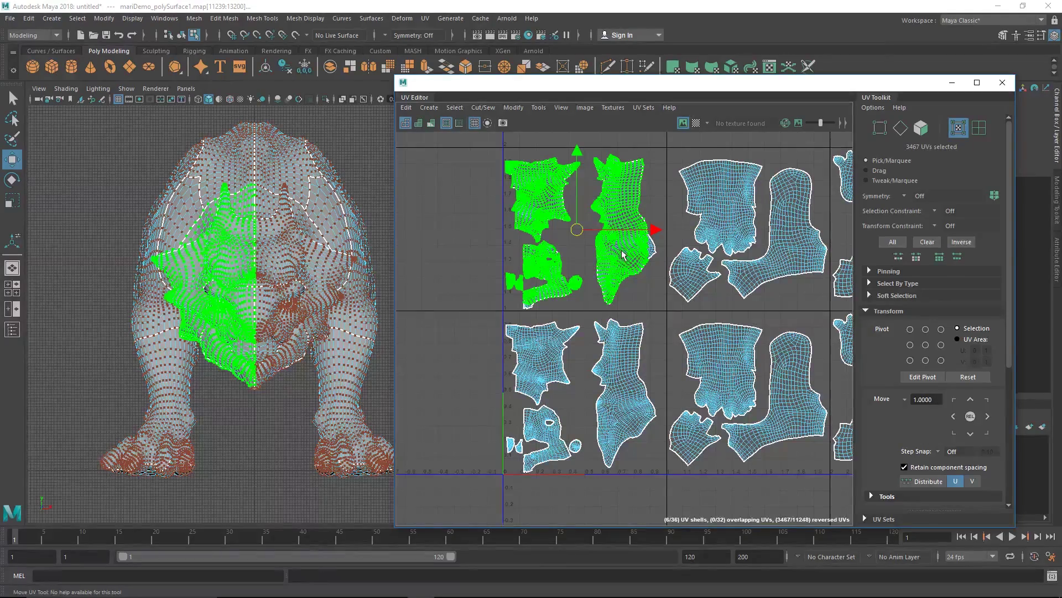
alt+right_drag(335, 310, 505, 310)
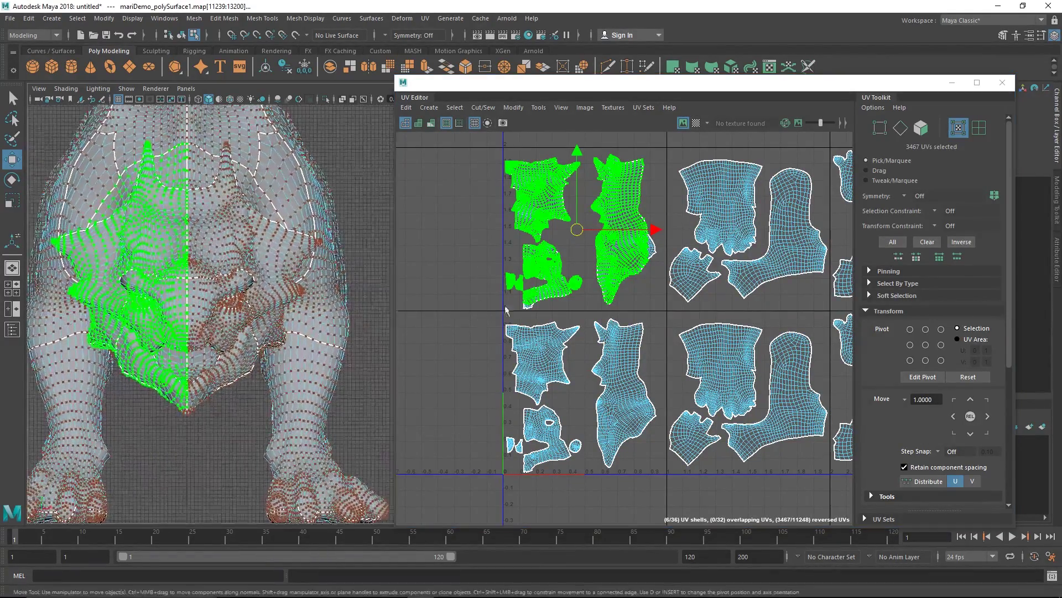
alt+middle_drag(249, 280, 309, 288)
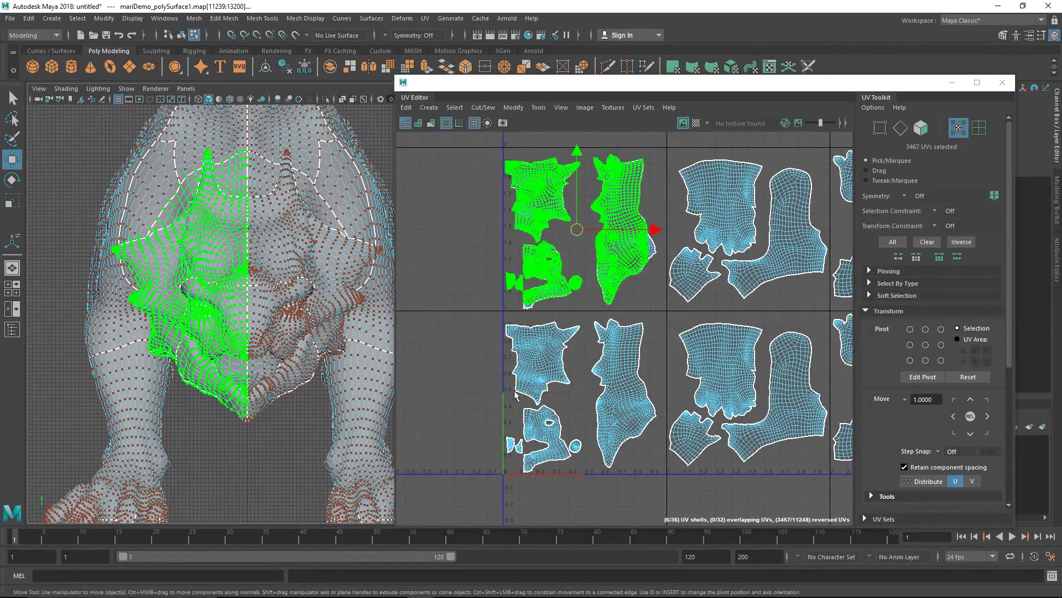
alt+drag(292, 348, 295, 332)
alt+middle_drag(294, 332, 191, 432)
alt+right_drag(191, 432, 246, 364)
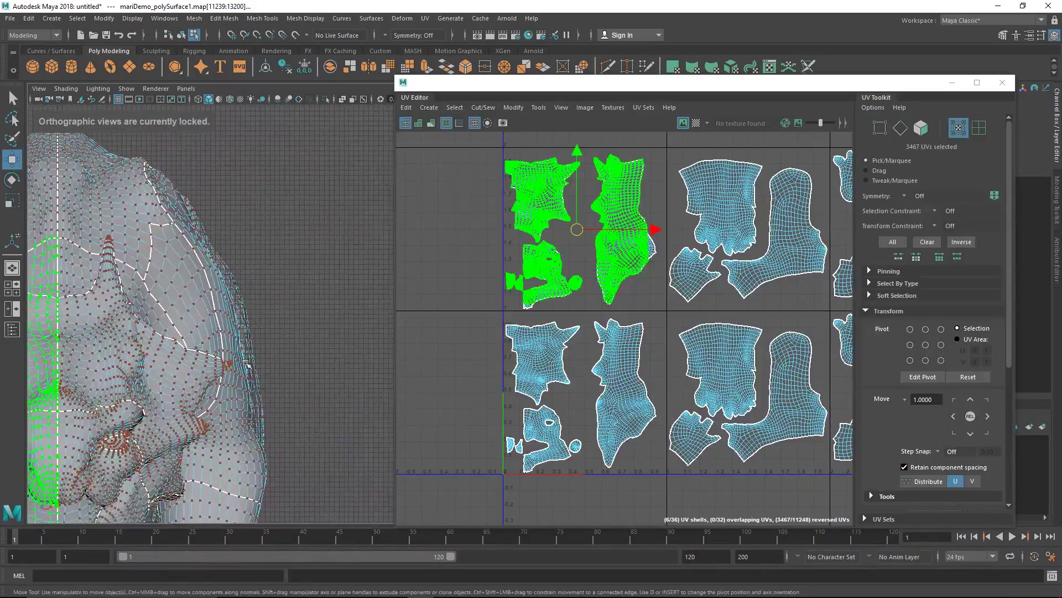
alt+middle_drag(246, 364, 350, 313)
key(space)
drag(301, 353, 243, 357)
alt+middle_drag(244, 357, 265, 348)
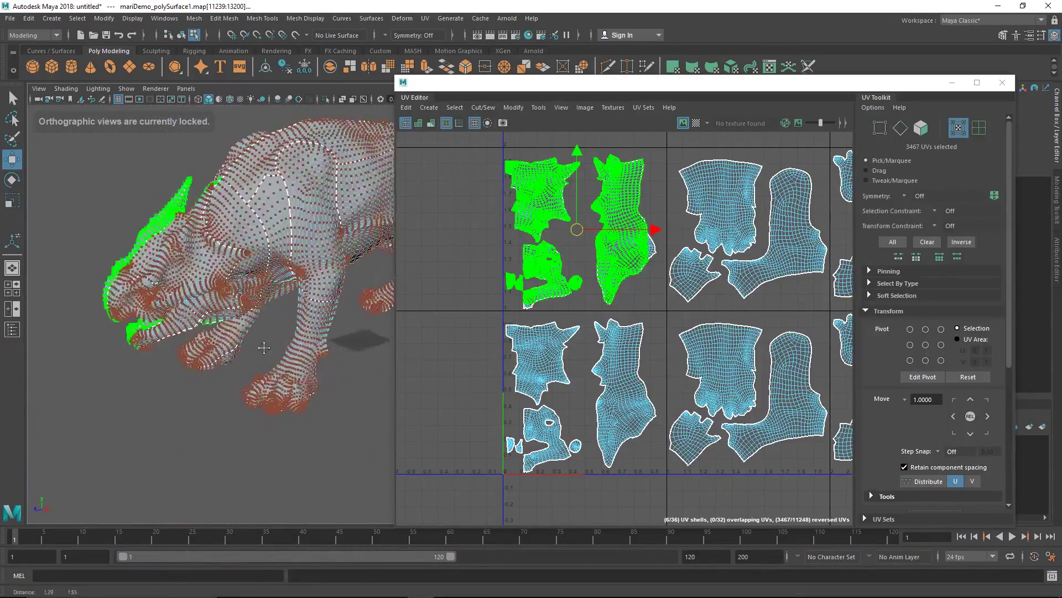
alt+drag(264, 348, 218, 375)
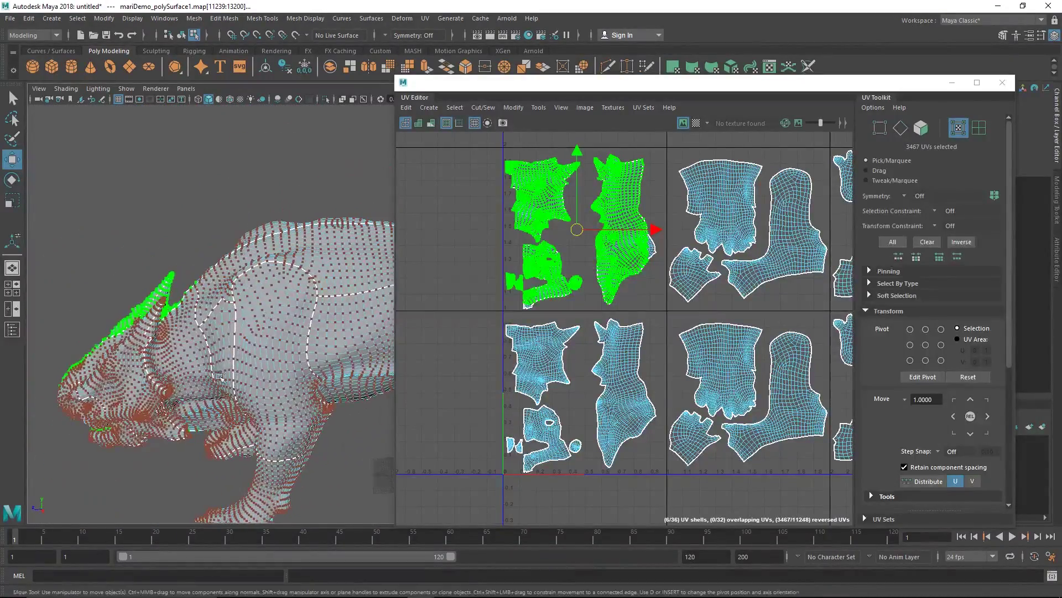
alt+drag(264, 295, 333, 353)
Reselect all UV shells in the first tile of the upper row and clear the selection.
drag(489, 316, 668, 134)
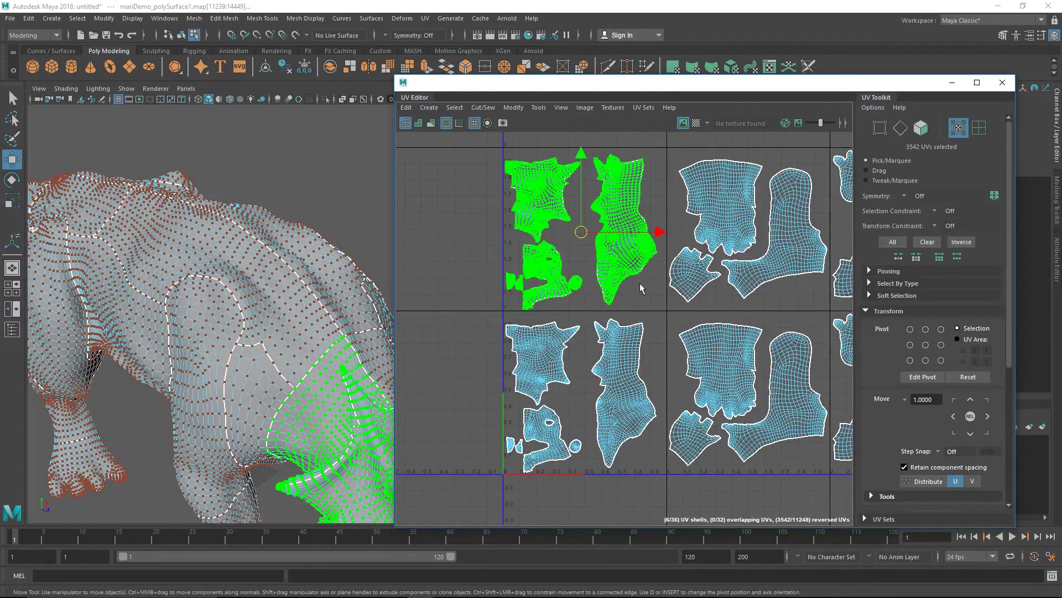
click(654, 310)
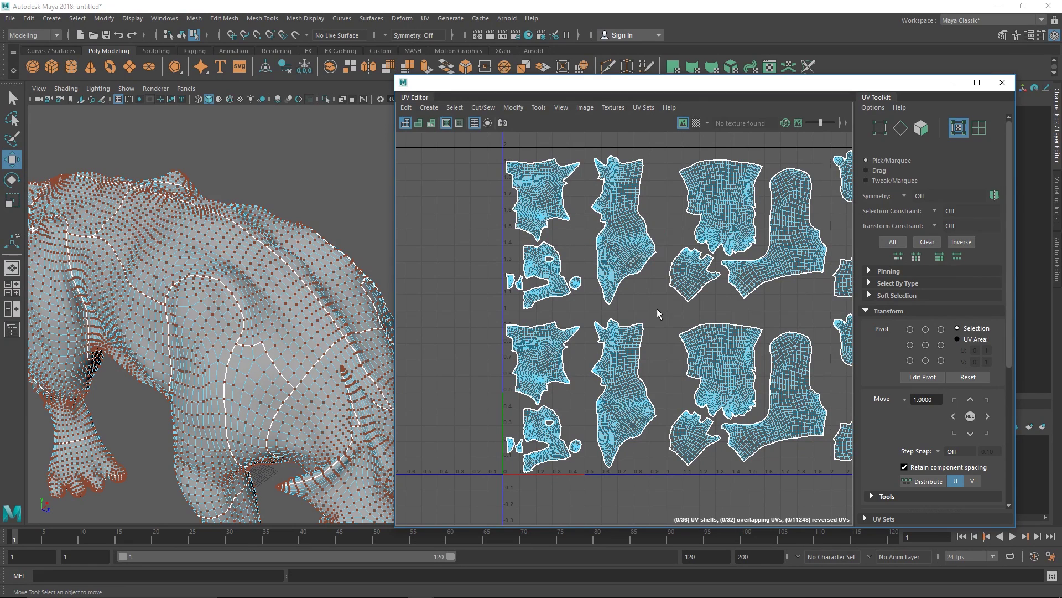
drag(656, 307, 468, 172)
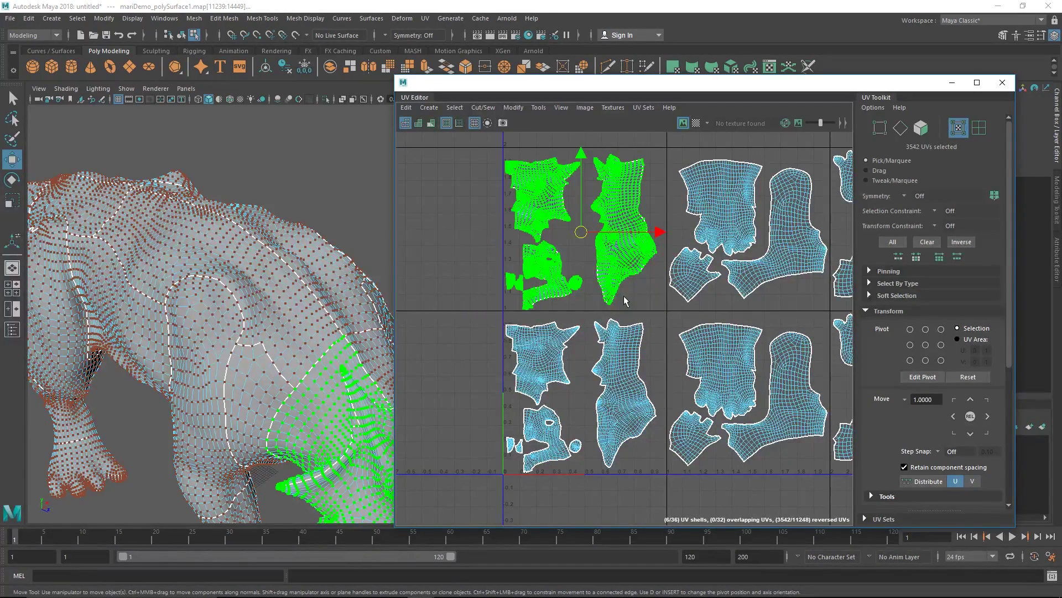
click(656, 304)
drag(655, 306, 485, 155)
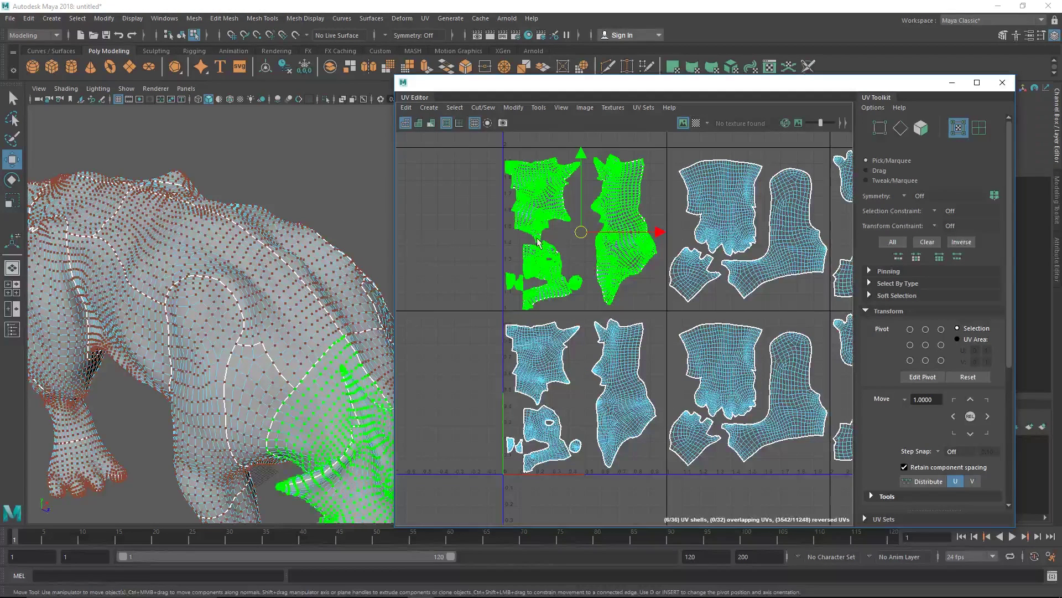
click(489, 254)
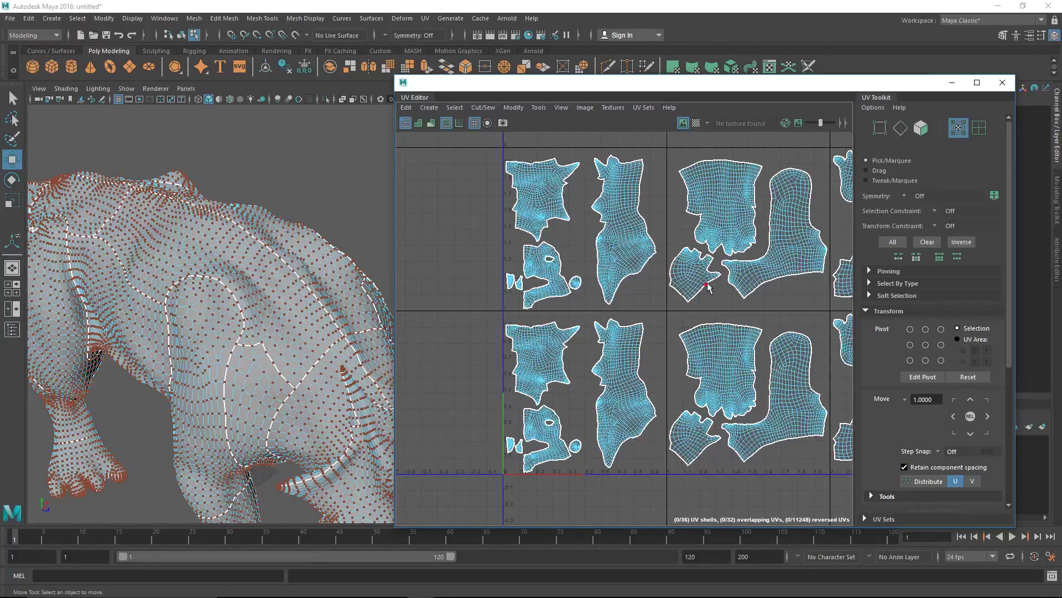
Set the UV Editor display mode to Shaded, view the creature from the front, and return to object selection.
alt+middle_drag(758, 257, 683, 282)
mouse_move(711, 288)
alt+right_down()
mouse_move(709, 265)
mouse_move(693, 277)
alt+right_up()
alt+middle_drag(694, 277, 620, 271)
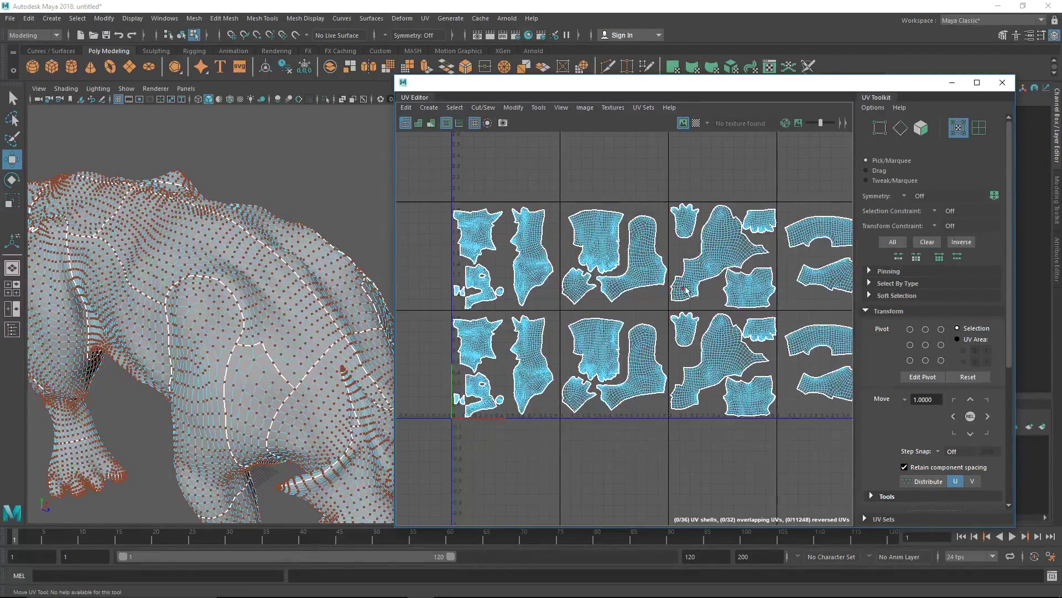
scroll(658, 310, up, 3)
alt+middle_drag(666, 319, 616, 341)
scroll(650, 321, up, 1)
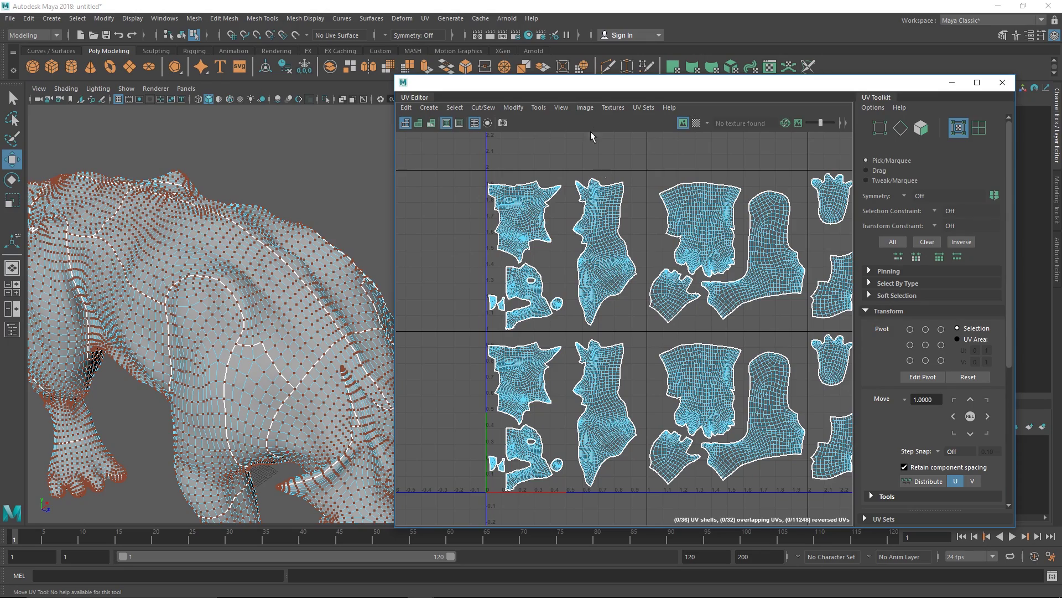
click(560, 109)
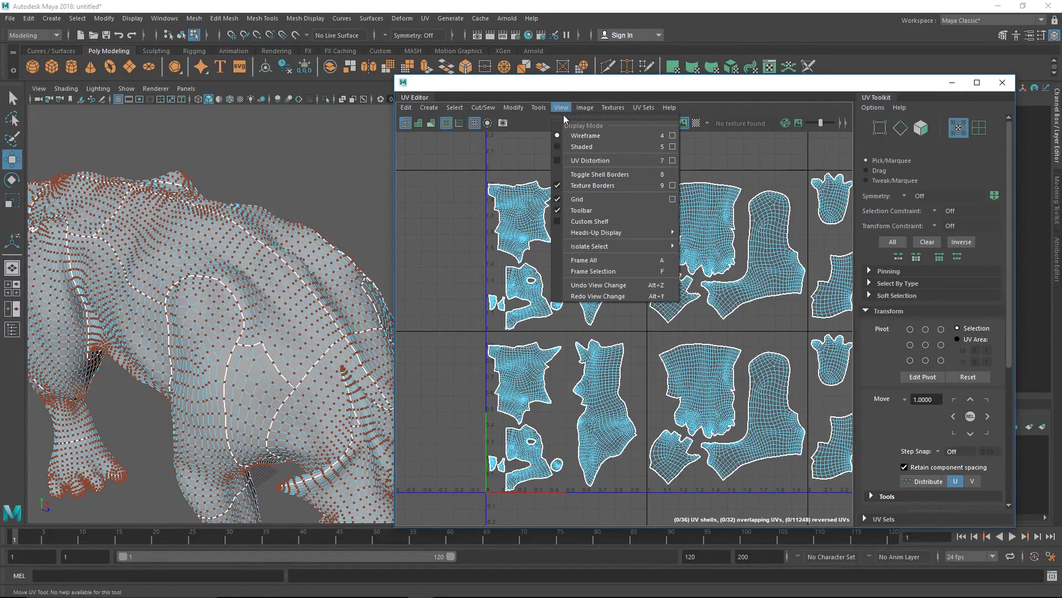
click(575, 148)
alt+drag(343, 312, 263, 289)
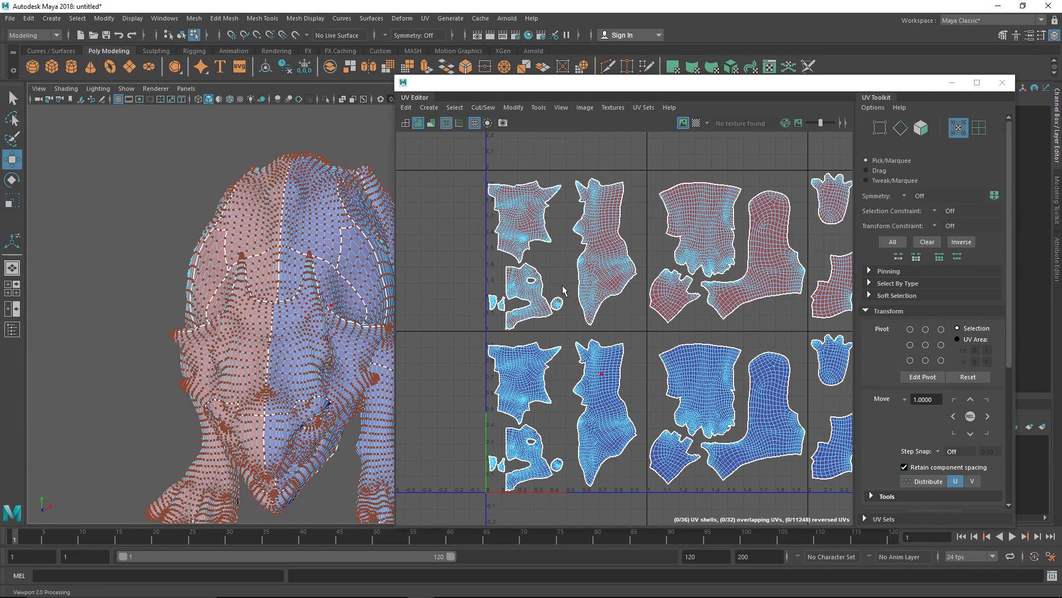
click(276, 348)
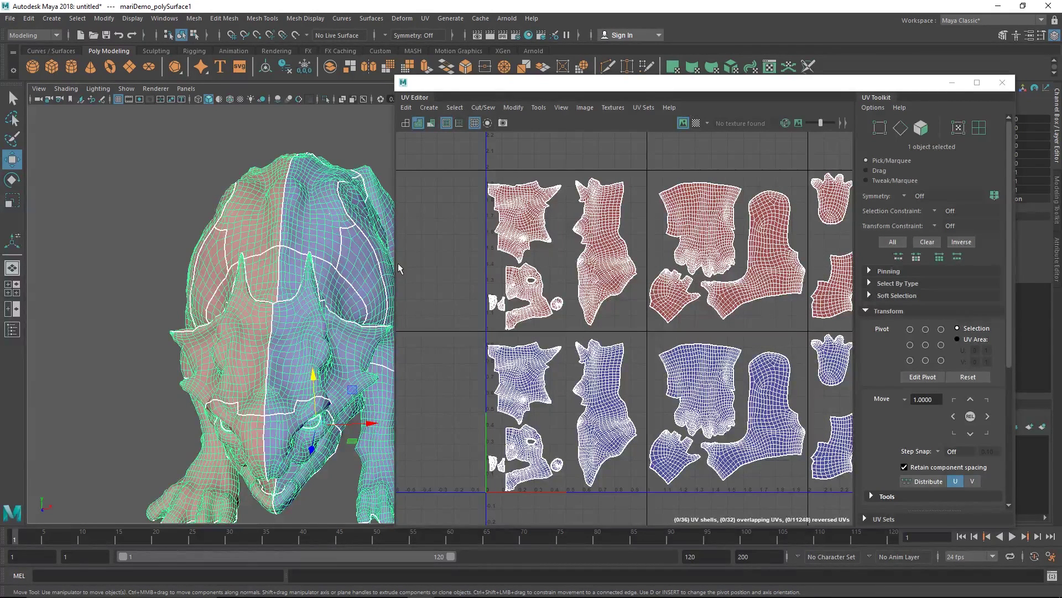
Switch to Mari and inspect the whole creature model from a front three-quarter angle.
key(alt+Tab)
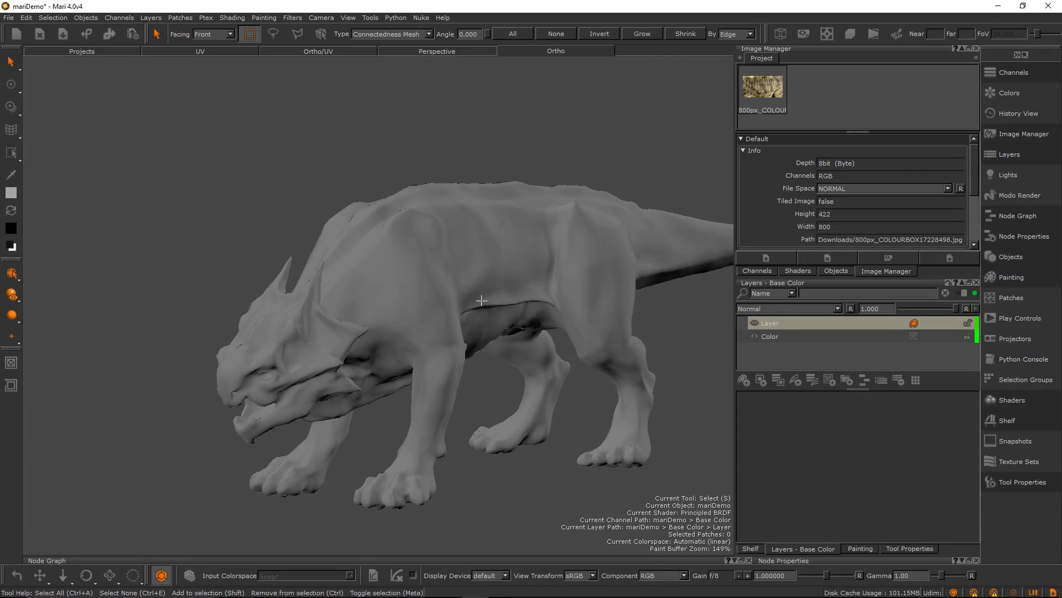
mouse_move(430, 281)
alt+mouse_down()
mouse_move(484, 287)
mouse_move(434, 297)
alt+mouse_up()
alt+right_drag(434, 297, 441, 321)
scroll(441, 320, down, 4)
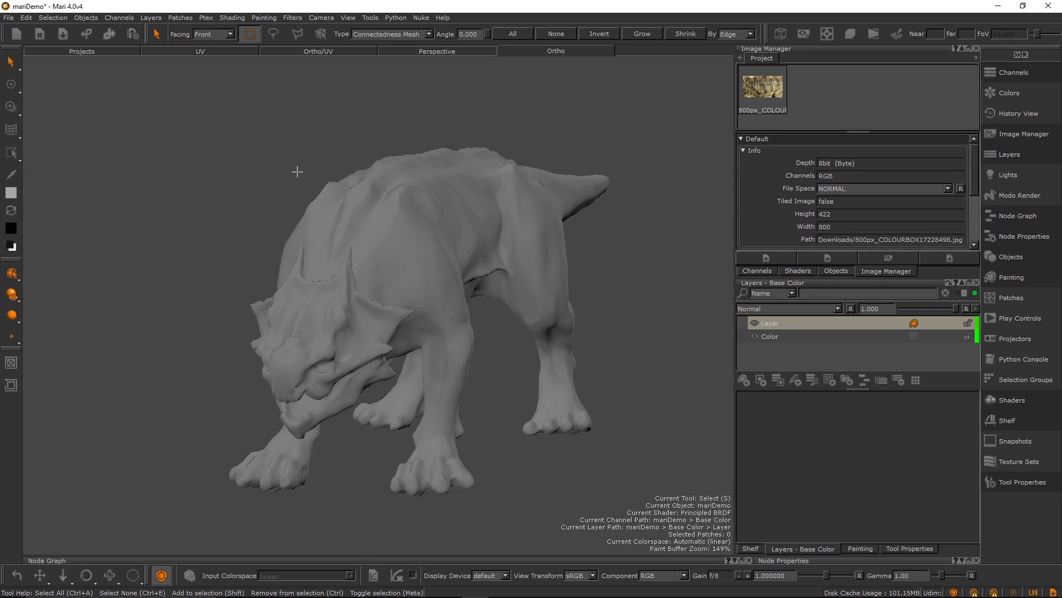
Show the creature's flat UV layout with both tile rows in view.
click(213, 53)
alt+right_drag(394, 304, 440, 323)
alt+middle_drag(405, 313, 297, 306)
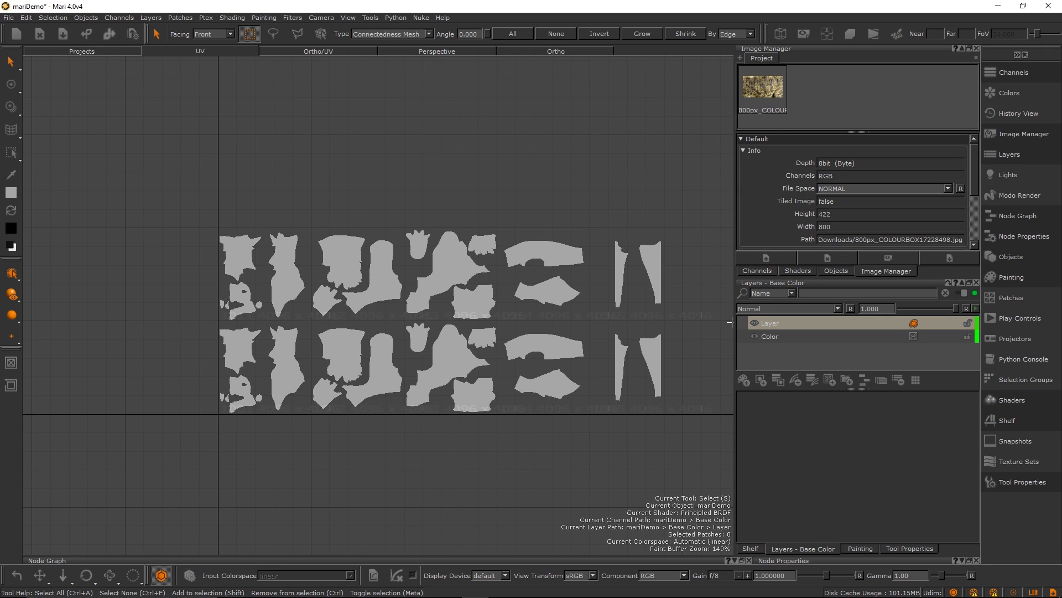
middle_drag(271, 388, 310, 379)
Paint the long shell in the first tile of the lower row in light pink with the Paint tool.
key(p)
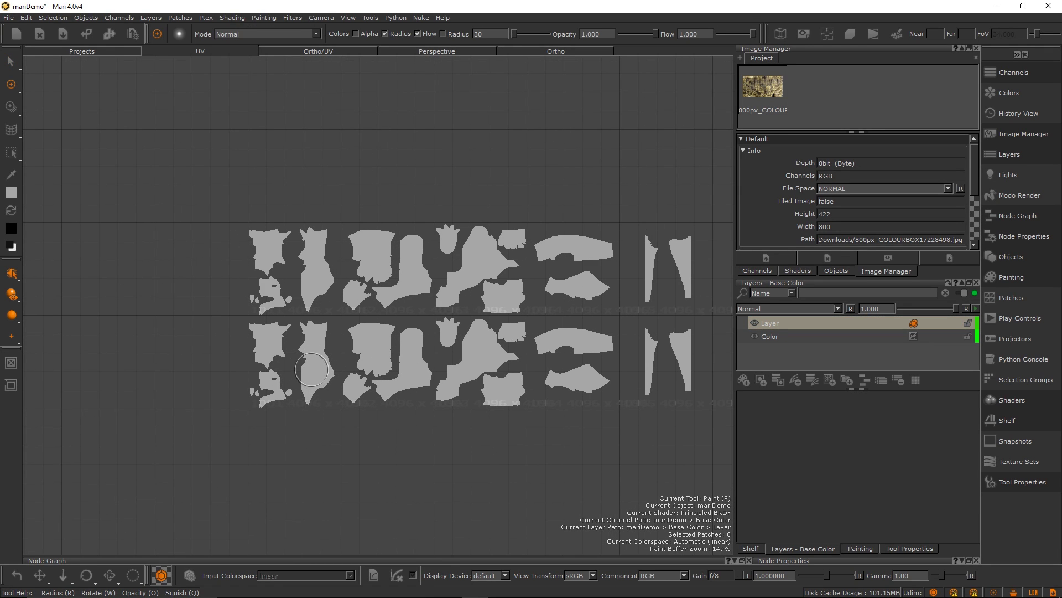
key(space)
key(j)
click(466, 389)
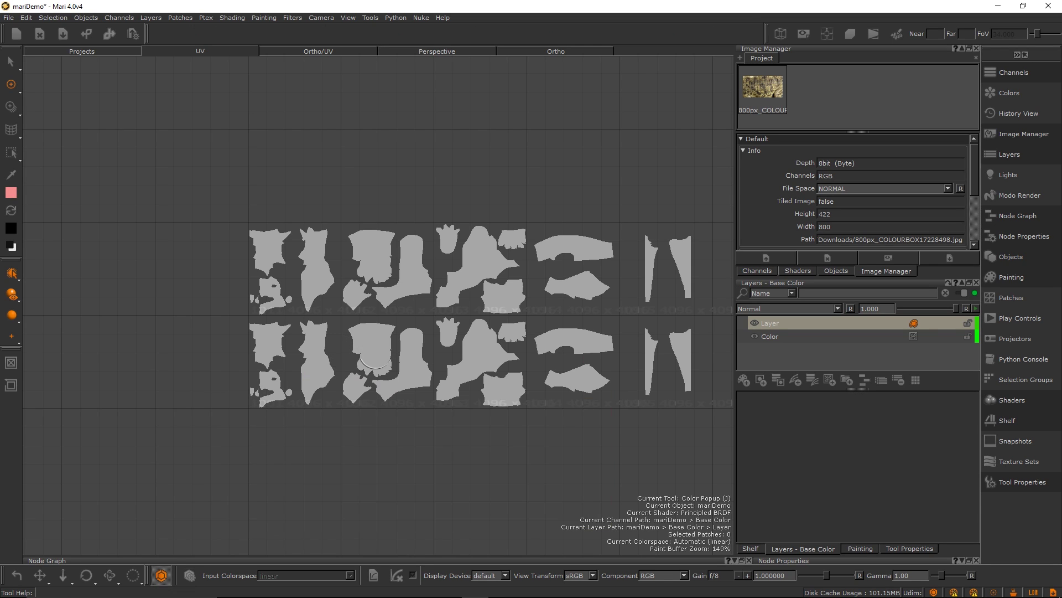
mouse_move(307, 371)
mouse_down()
mouse_move(316, 341)
mouse_move(308, 397)
mouse_up()
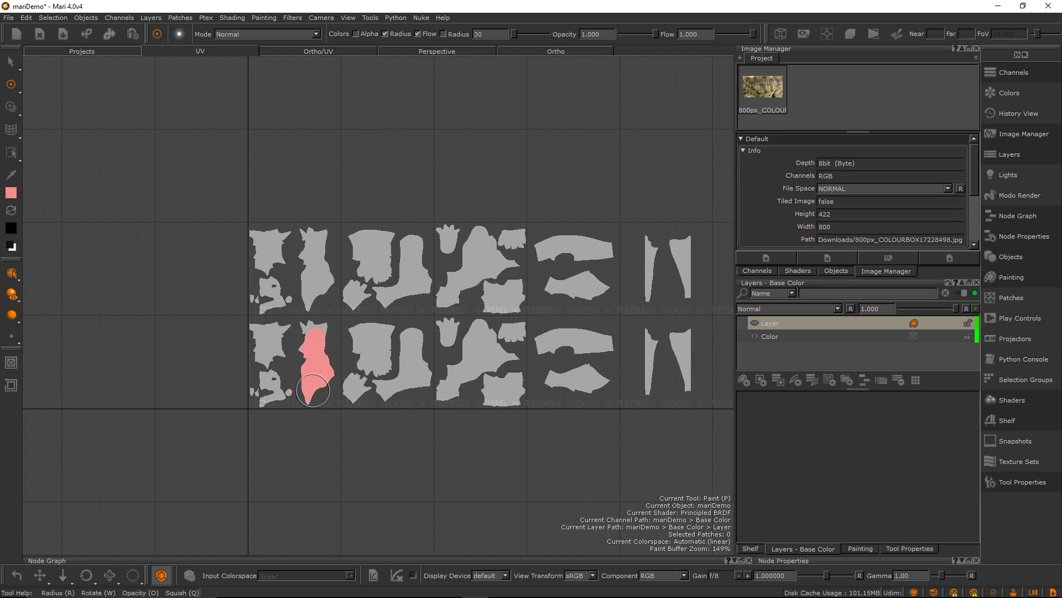
Copy the paint from UDIM patch 1001 onto patch 1011 directly above it.
key(s)
click(298, 387)
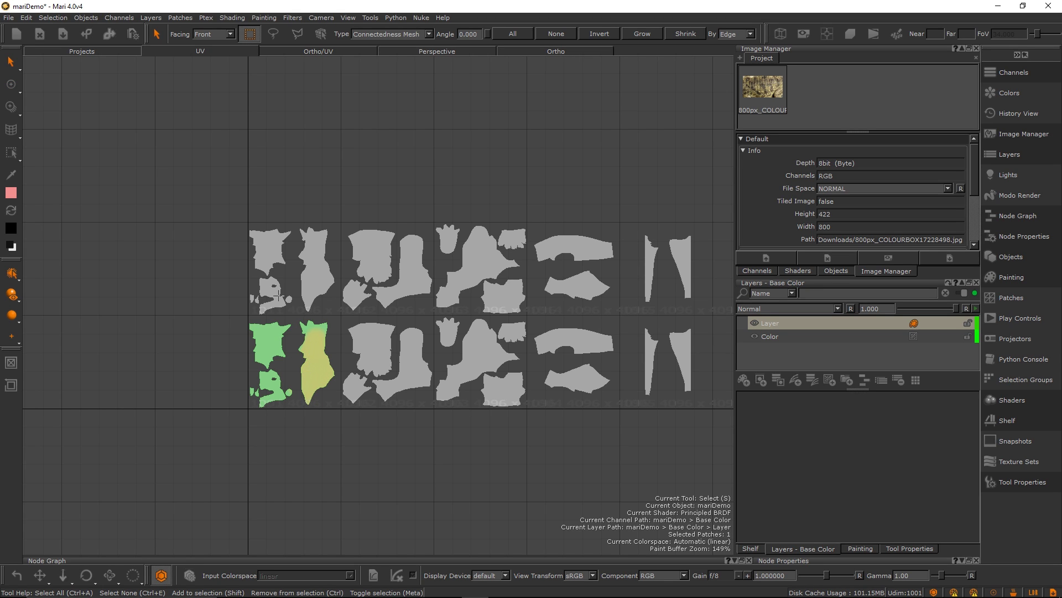
click(272, 252)
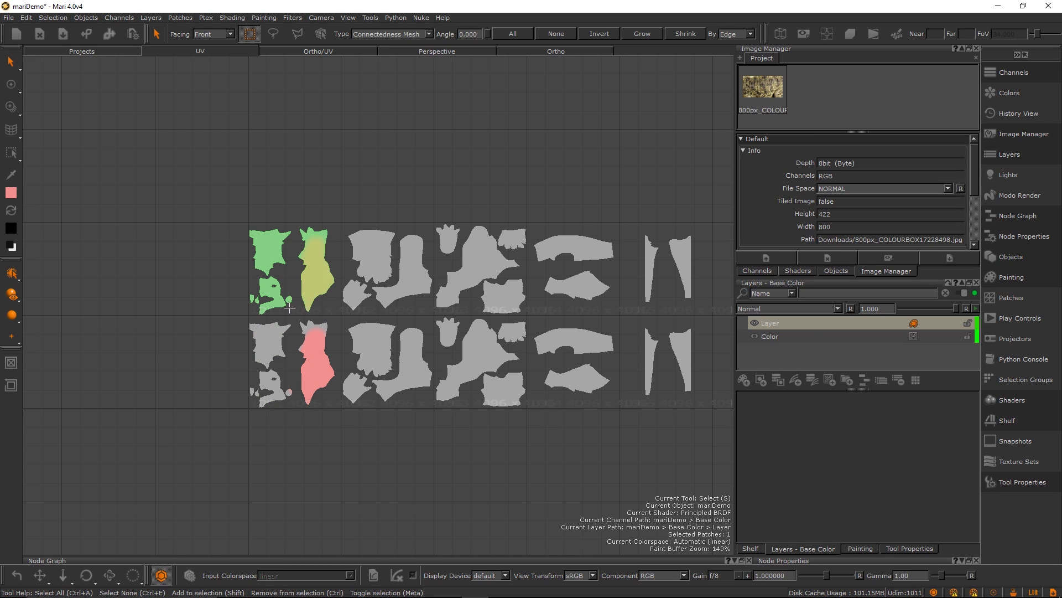
Paint a light pink marking above the creature's left eye in the 3D Ortho view with the Paint tool.
click(396, 166)
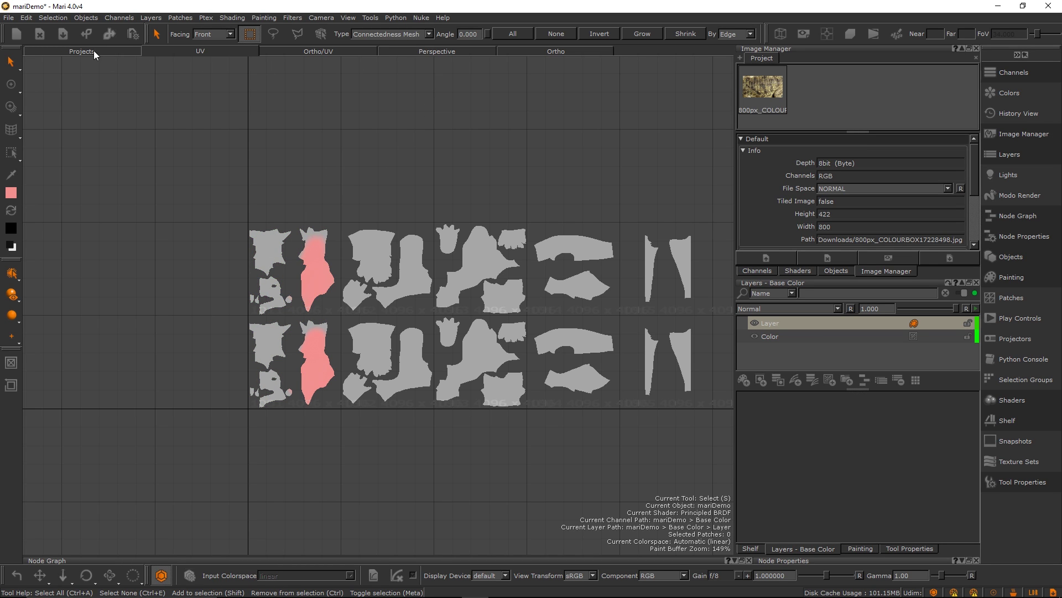
click(545, 51)
alt+drag(339, 321, 398, 373)
middle_drag(398, 374, 419, 227)
alt+right_drag(420, 227, 417, 303)
alt+drag(459, 317, 420, 305)
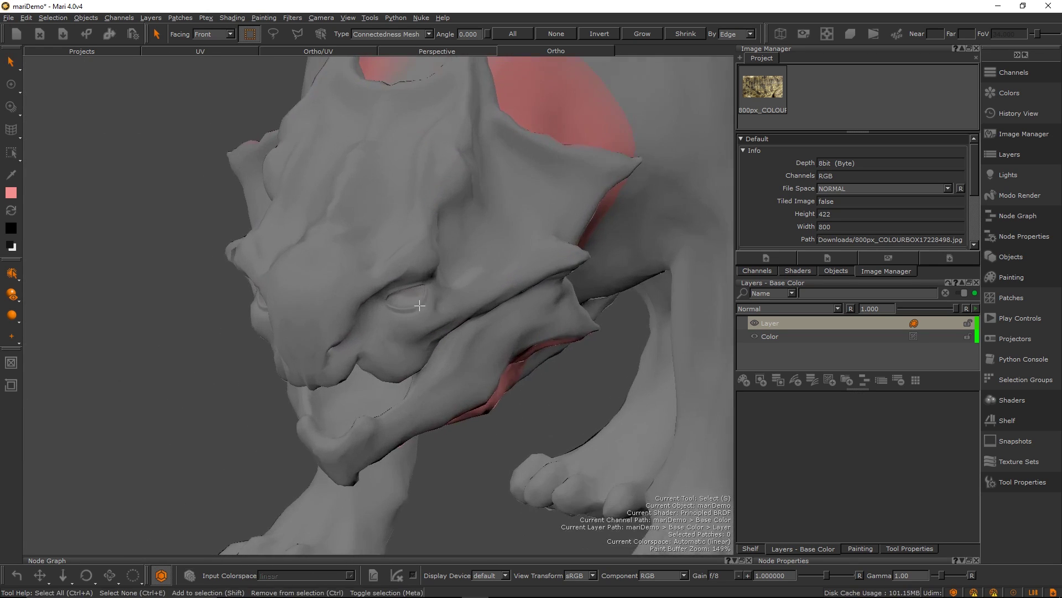
key(p)
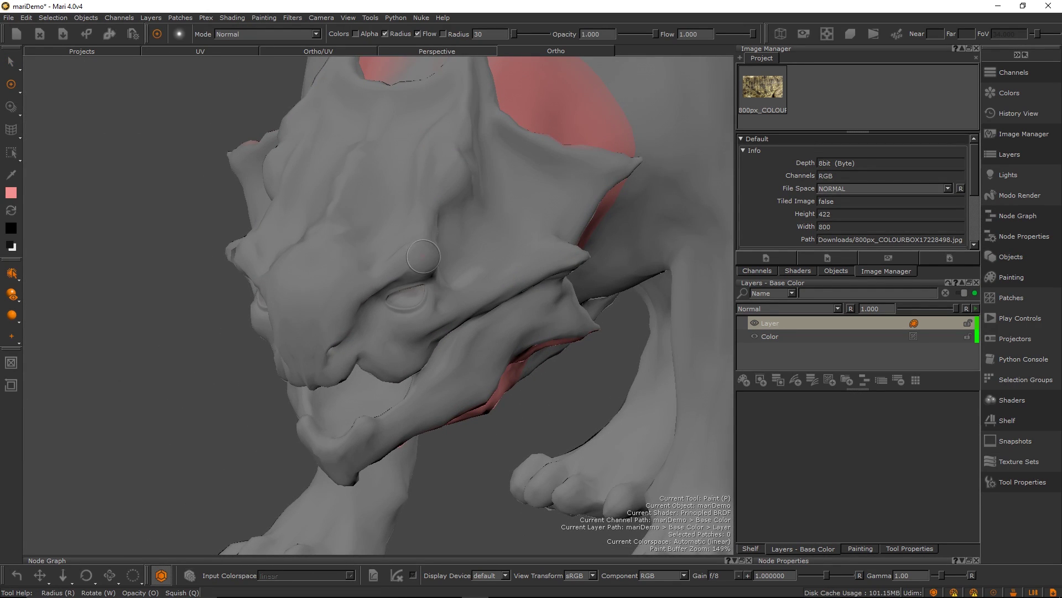
mouse_move(423, 257)
mouse_down()
mouse_move(375, 276)
mouse_move(393, 228)
mouse_move(398, 263)
mouse_move(379, 280)
mouse_move(397, 270)
mouse_up()
Copy the brow paint from head patch 1001 onto the mirrored patch 1011 and clear the selection.
key(s)
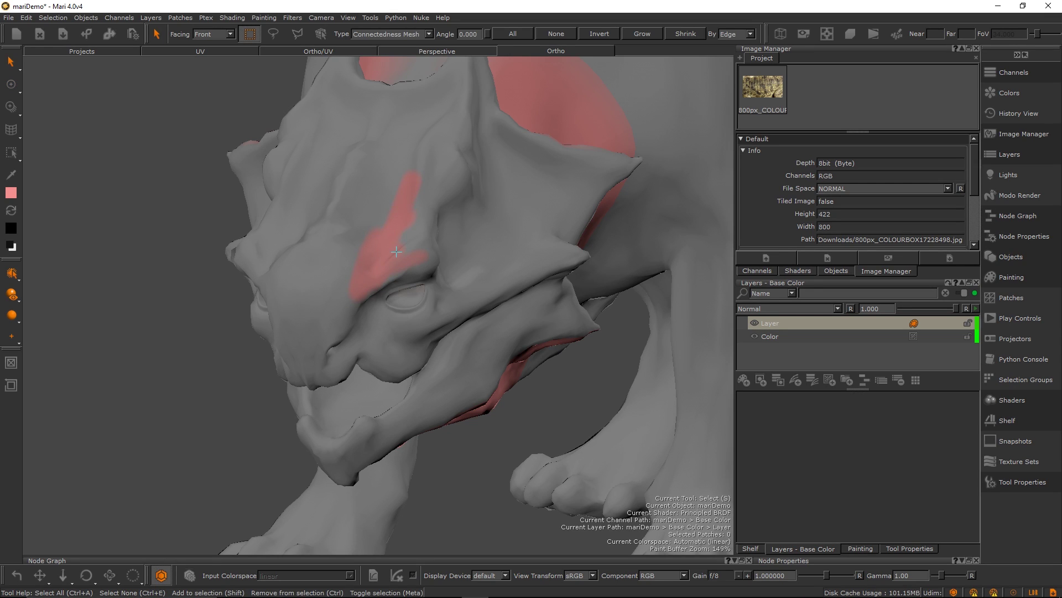
click(396, 252)
click(303, 254)
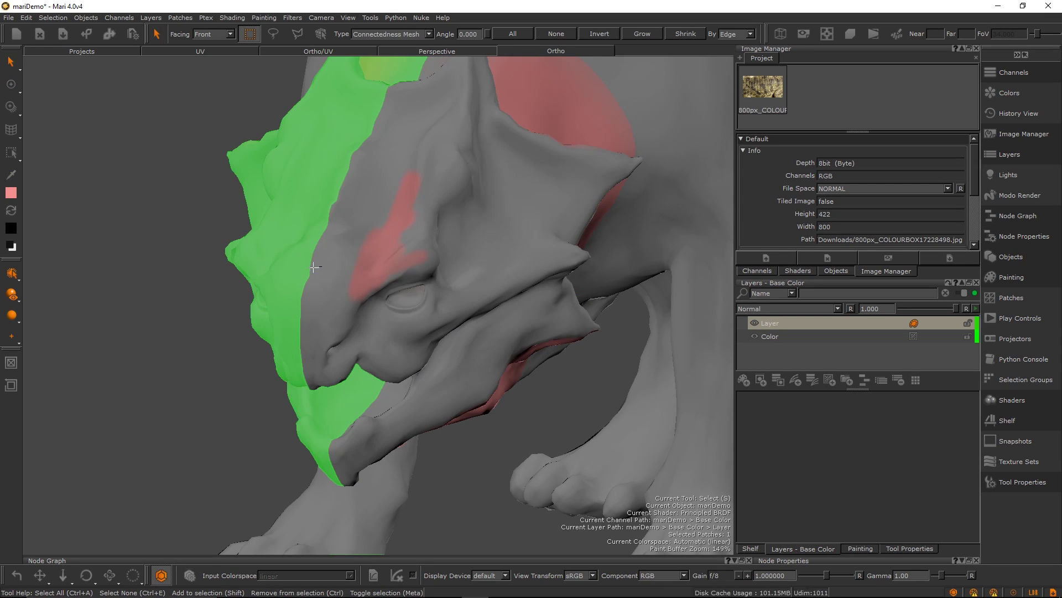
click(208, 340)
alt+drag(349, 311, 408, 299)
Use Paint Through to apply the reptile-skin image around the creature's left eye and brow.
key(u)
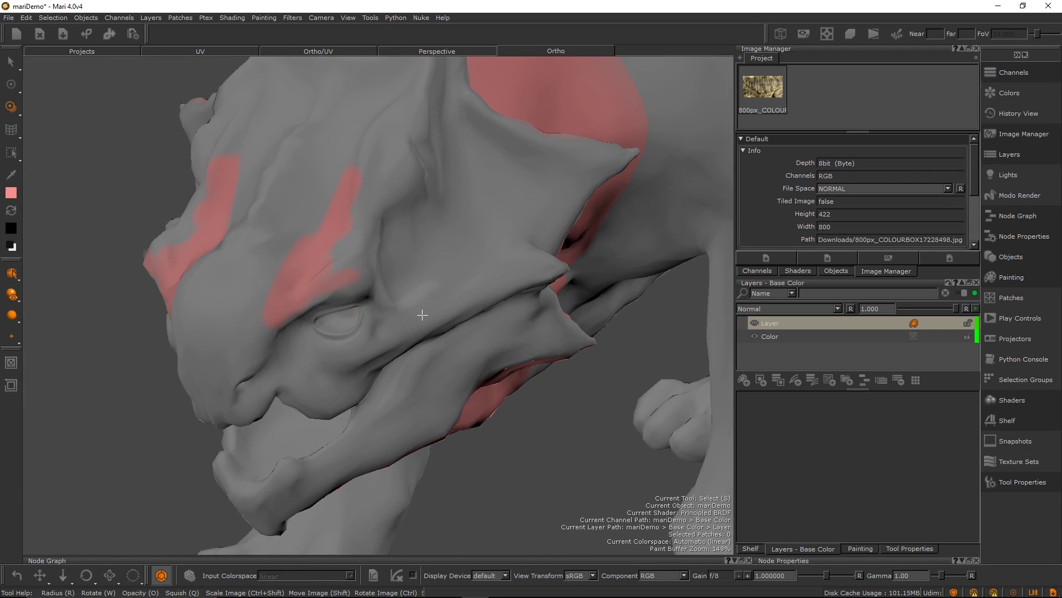
mouse_move(388, 252)
mouse_down()
mouse_move(410, 201)
mouse_move(357, 257)
mouse_move(425, 213)
mouse_move(375, 273)
mouse_move(320, 293)
mouse_move(403, 260)
mouse_move(403, 289)
mouse_up()
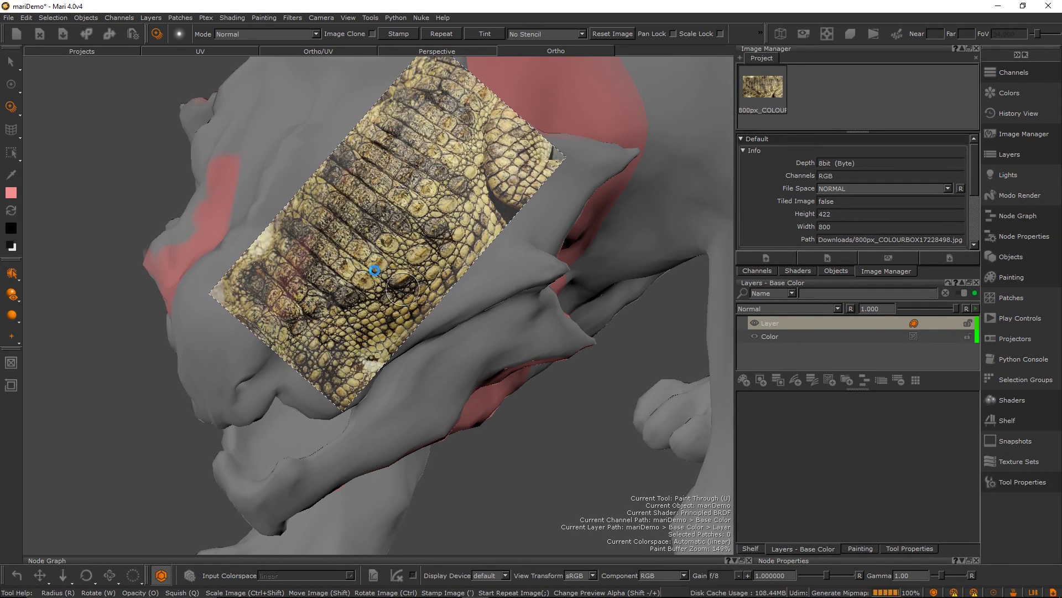
key(s)
key(v)
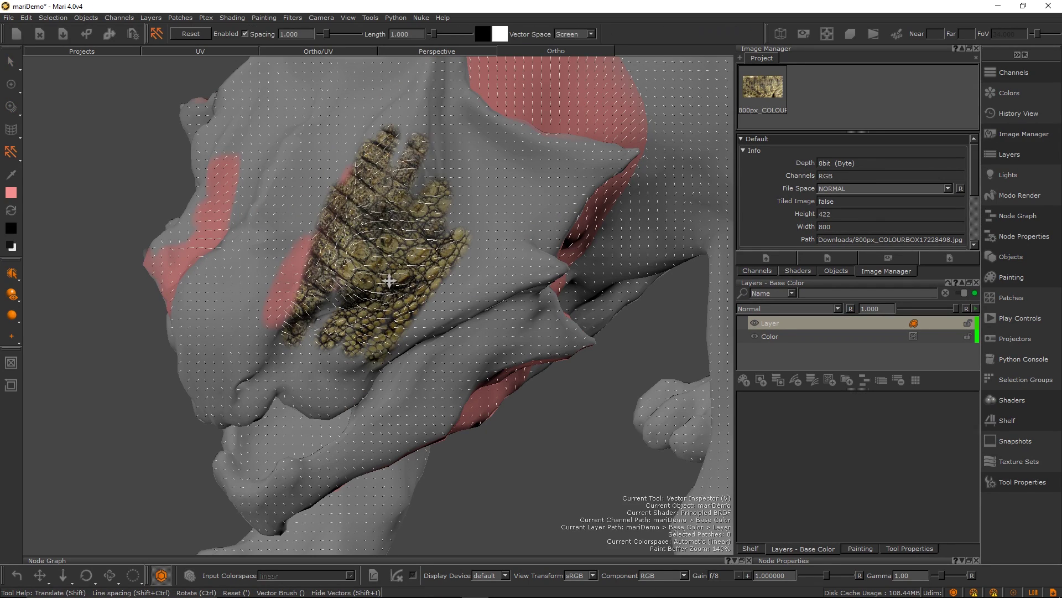
Transfer the reptile-skin texture from head patch 1001 to its symmetrical patch 1011 and deselect everything.
key(s)
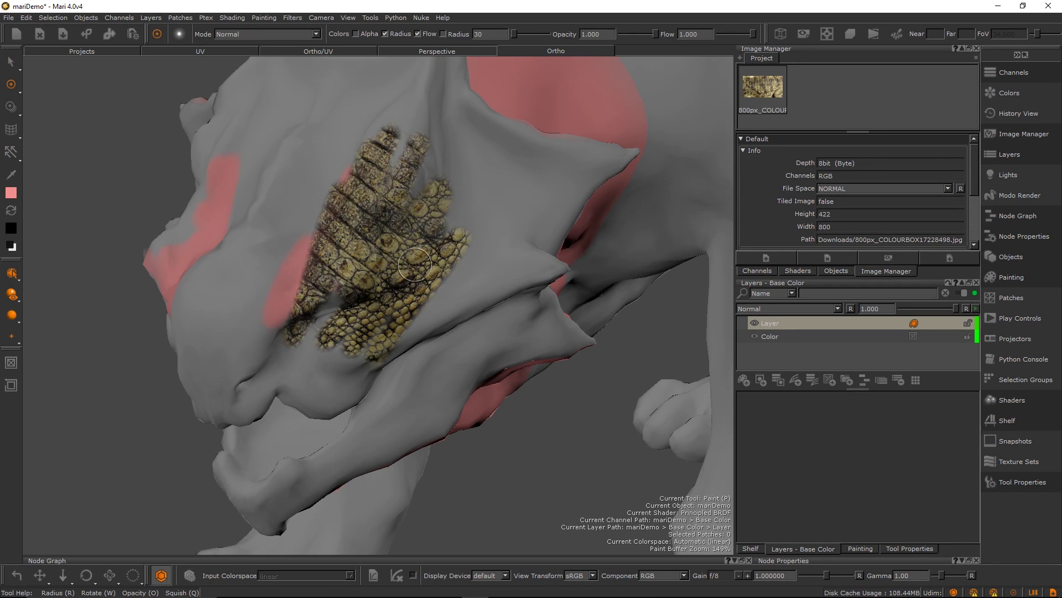
click(413, 268)
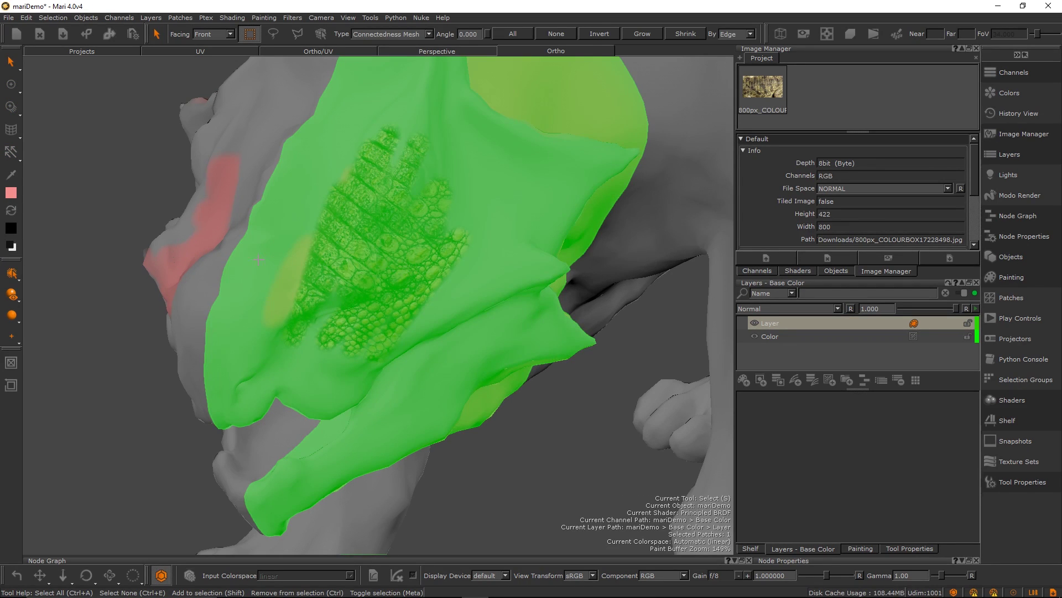
alt+drag(213, 251, 354, 321)
click(389, 482)
Shrink and rotate the reptile-skin image with Paint Through and paint it over the creature's left rear flank and hip.
scroll(462, 332, down, 5)
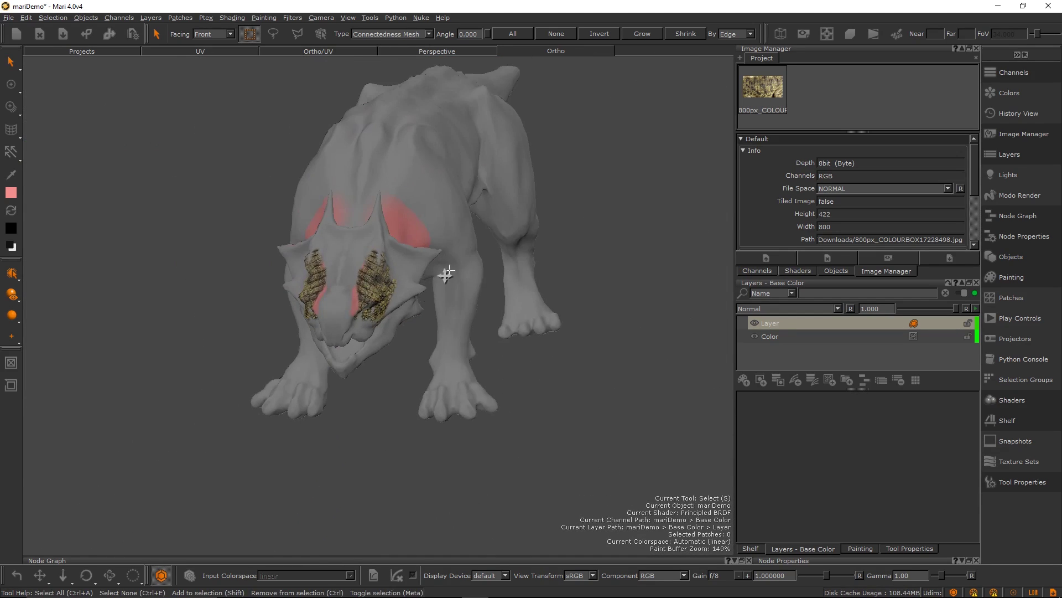
alt+drag(446, 273, 330, 313)
alt+right_drag(329, 313, 374, 277)
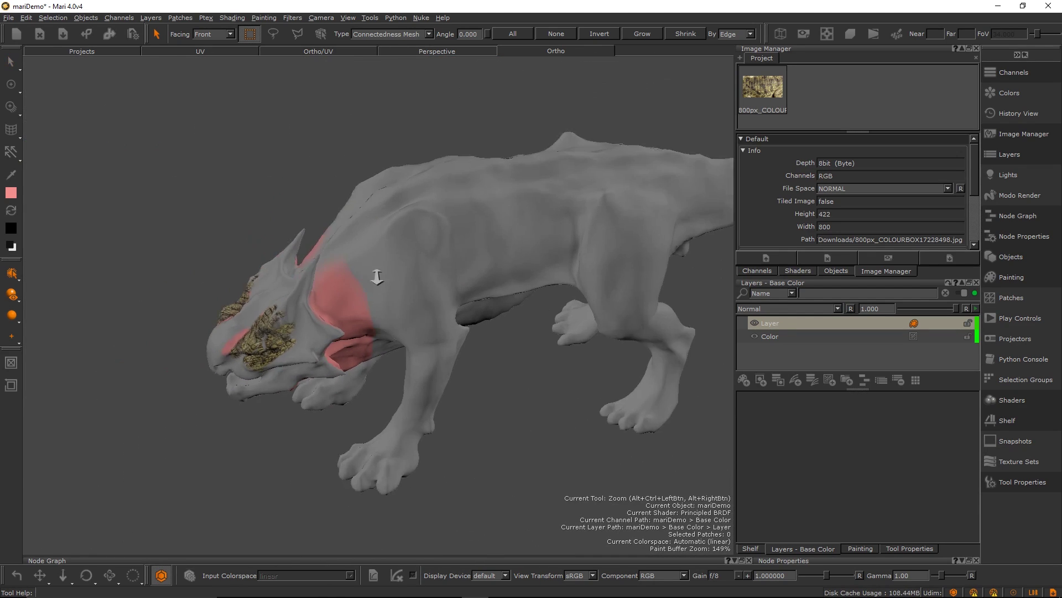
alt+middle_drag(448, 250, 388, 278)
key(t)
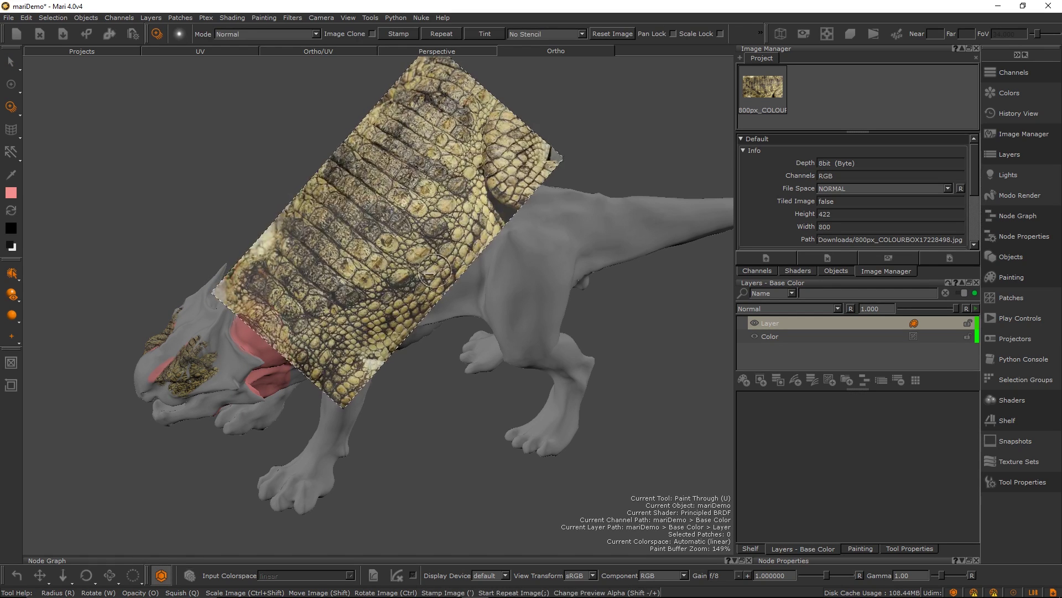
mouse_move(437, 271)
ctrl+shift+mouse_down()
mouse_move(441, 228)
mouse_move(435, 260)
mouse_move(431, 242)
mouse_move(441, 287)
ctrl+shift+mouse_up()
ctrl+drag(441, 287, 446, 271)
mouse_move(464, 249)
mouse_down()
mouse_move(423, 257)
mouse_move(307, 326)
mouse_move(375, 276)
mouse_move(475, 243)
mouse_move(477, 265)
mouse_up()
Move the reptile-skin image forward along the body and paint it over the left shoulder and front flank.
mouse_move(470, 260)
shift+mouse_down()
mouse_move(563, 266)
mouse_move(534, 241)
mouse_move(475, 254)
mouse_move(438, 285)
mouse_move(337, 297)
mouse_move(287, 342)
mouse_move(297, 295)
mouse_move(335, 285)
shift+mouse_up()
key(b)
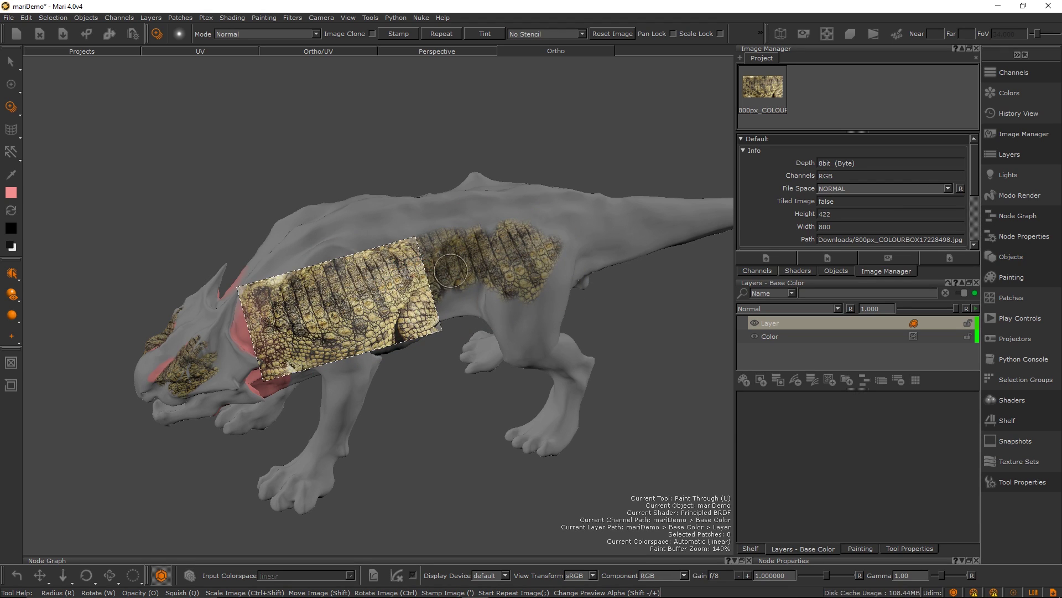
alt+middle_drag(459, 267, 217, 331)
drag(382, 295, 345, 304)
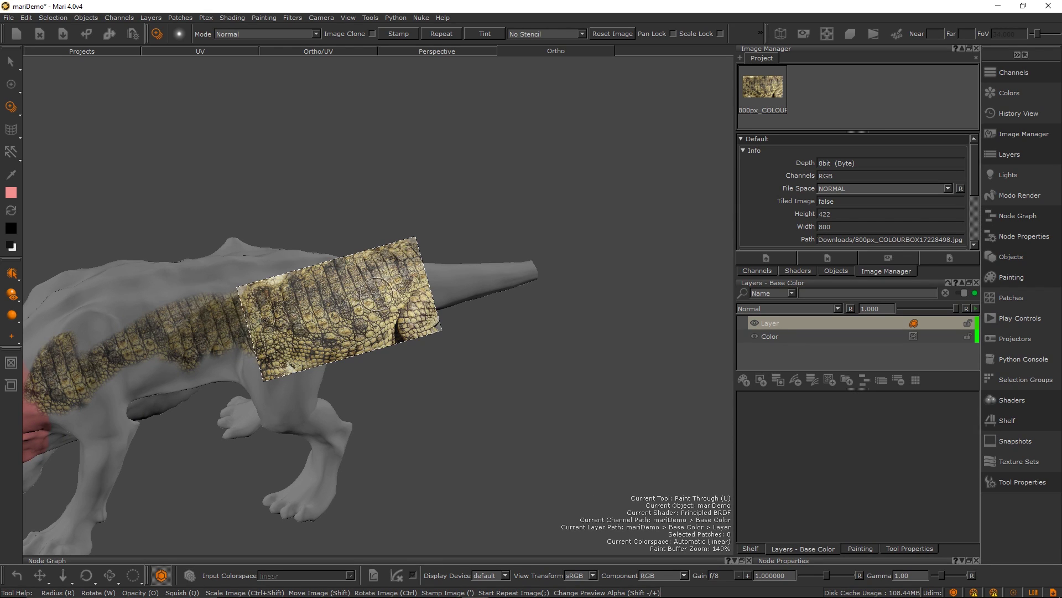
Highlight the left hind-leg patch 1003 and front-leg patch 1002 to check the patch borders, and clear the selection.
key(s)
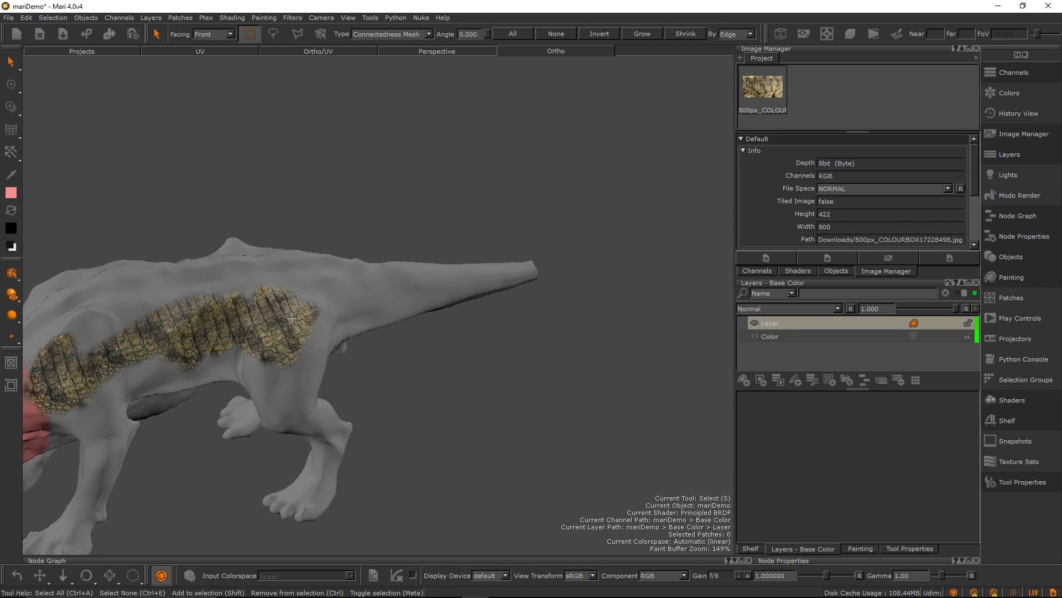
click(292, 319)
alt+drag(273, 262, 391, 304)
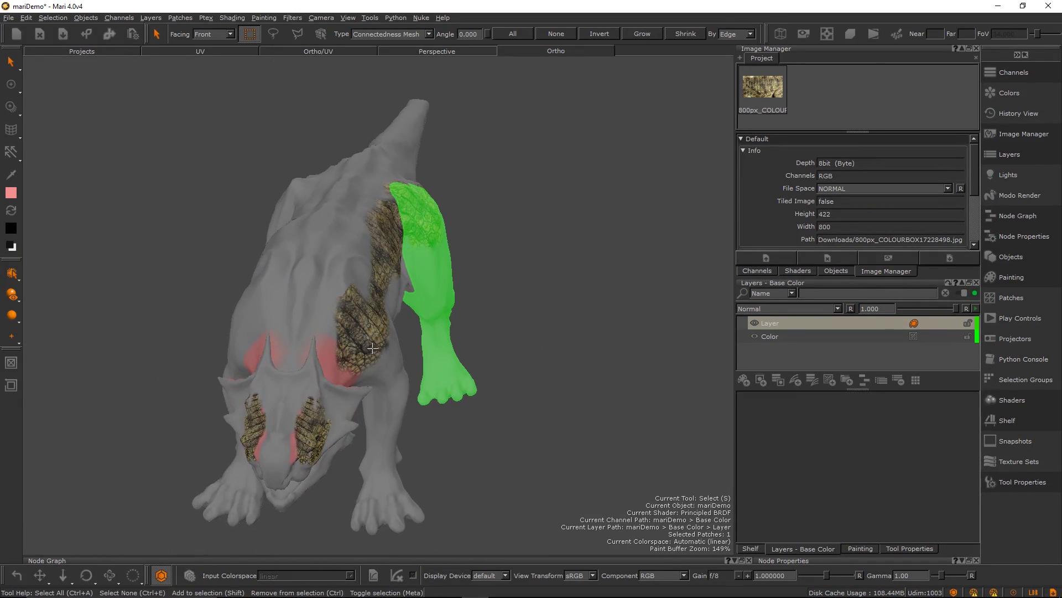
scroll(373, 347, up, 10)
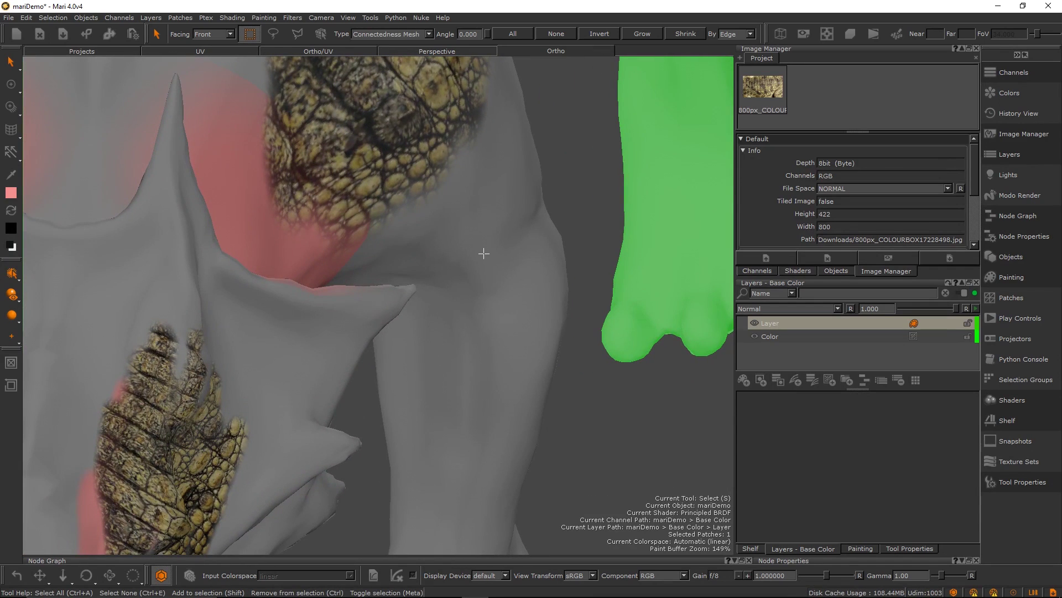
click(484, 253)
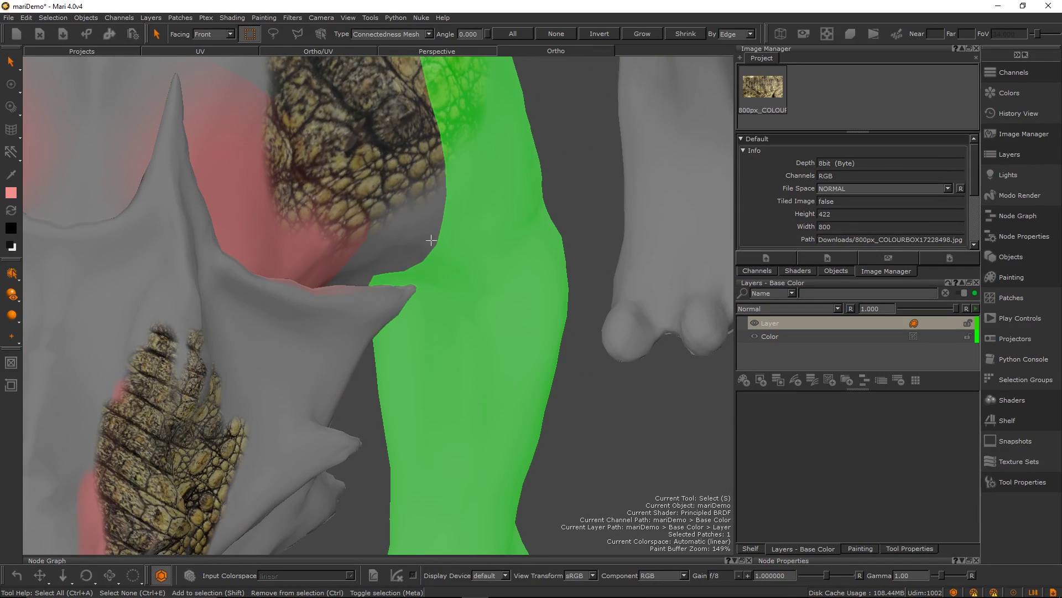
click(569, 197)
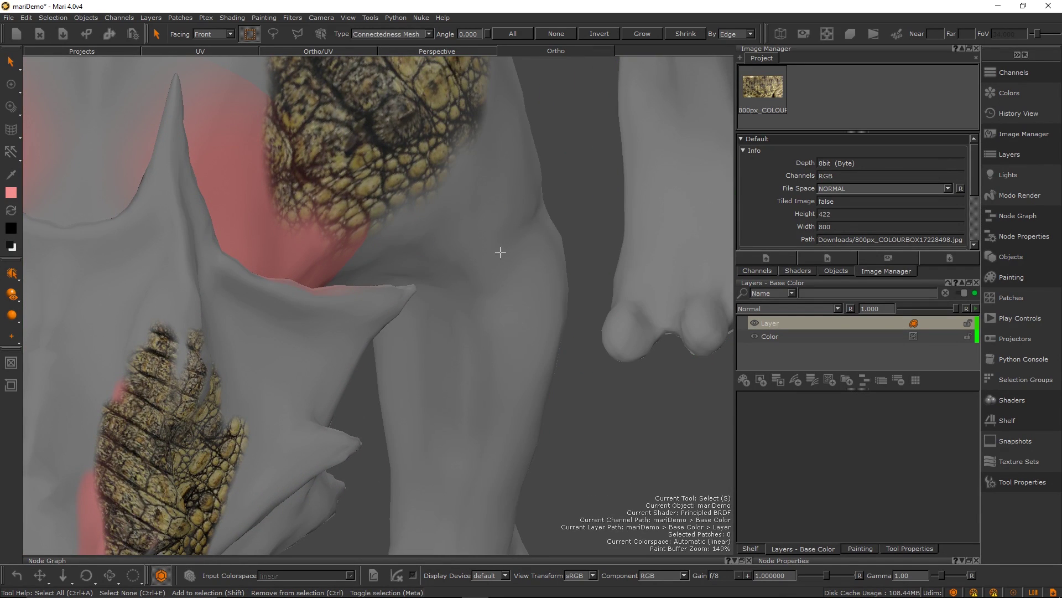
Examine the reptile-skin texture on the left shoulder, flank and head from several angles.
scroll(501, 252, down, 10)
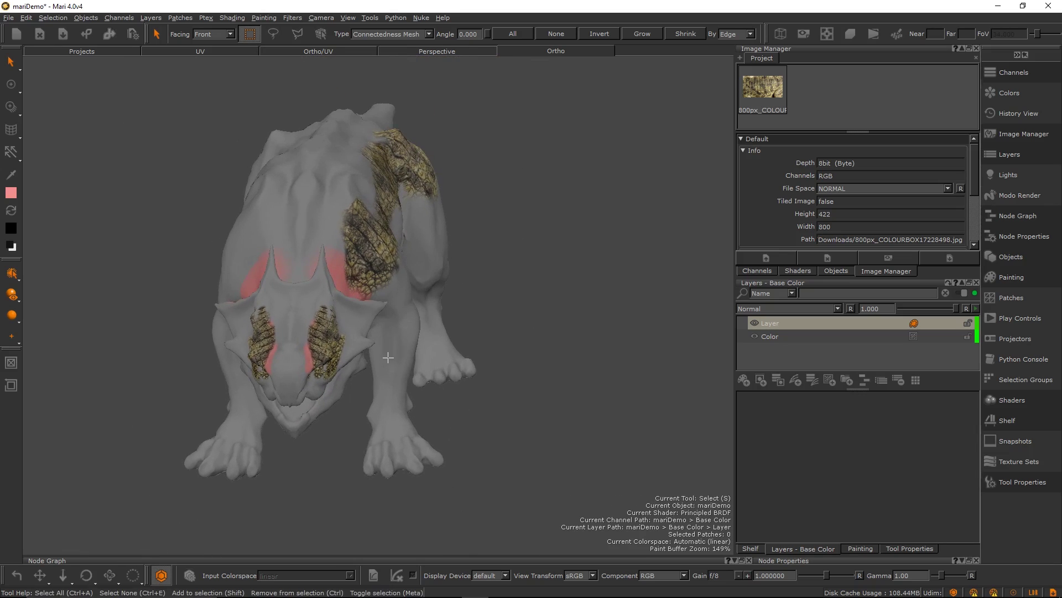
middle_drag(389, 357, 460, 292)
alt+drag(485, 284, 448, 289)
alt+right_drag(448, 289, 535, 285)
alt+drag(536, 285, 523, 288)
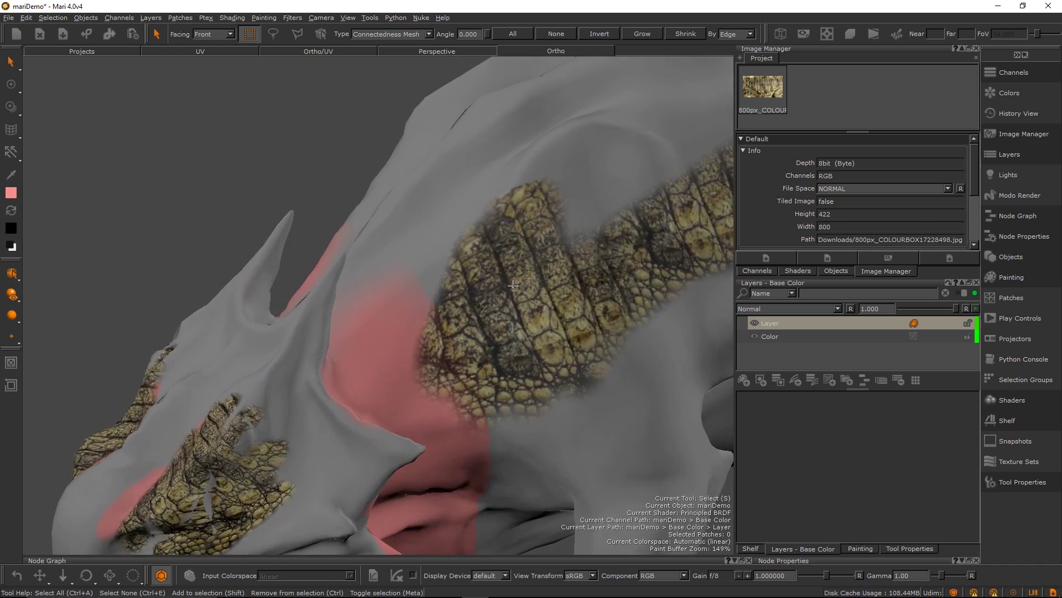
alt+right_drag(523, 287, 468, 300)
alt+drag(467, 300, 510, 288)
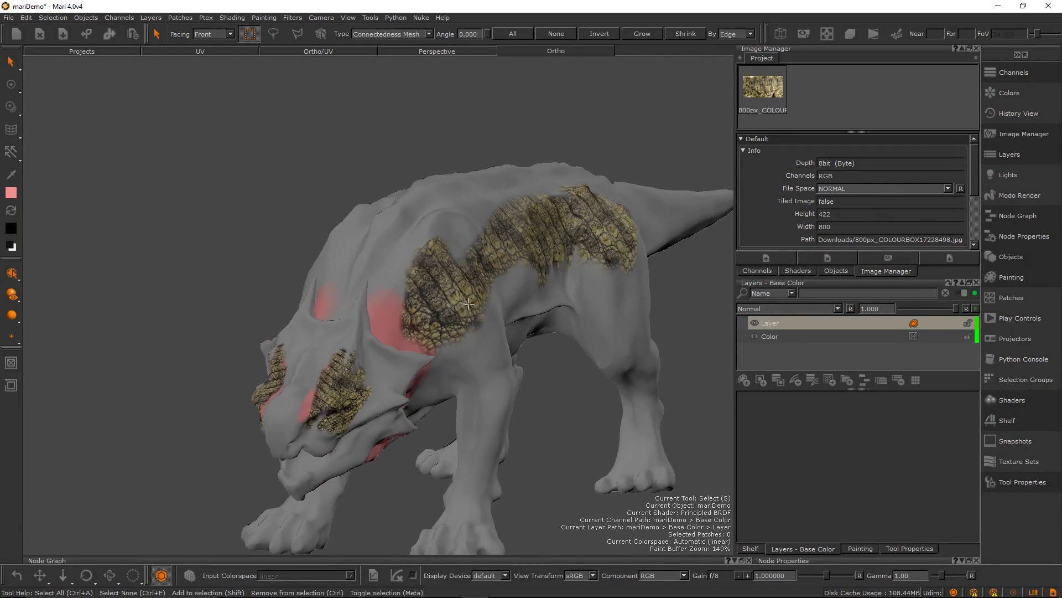
Select all patches of the creature's left half and run Copy Textures with source range 1001-1004,1010 and offset 10.
key(a)
scroll(386, 298, up, 5)
scroll(443, 311, down, 4)
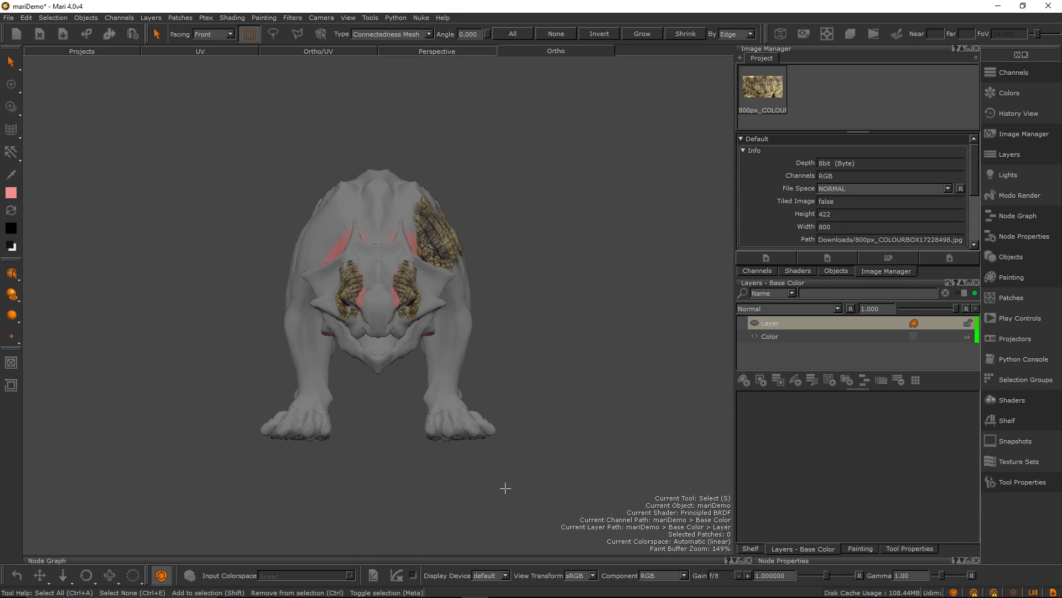
drag(507, 485, 386, 119)
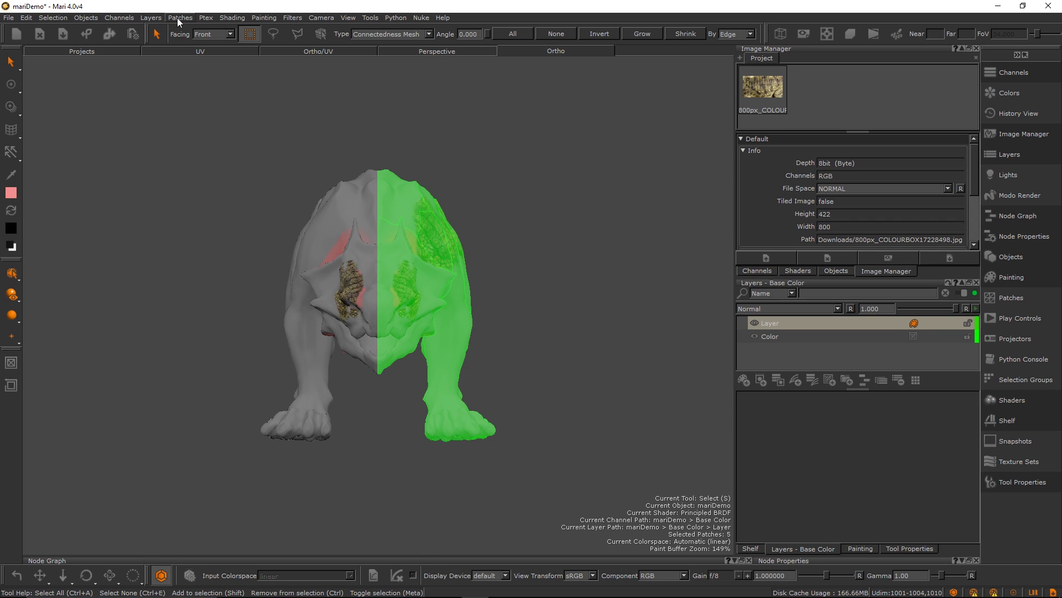
click(178, 18)
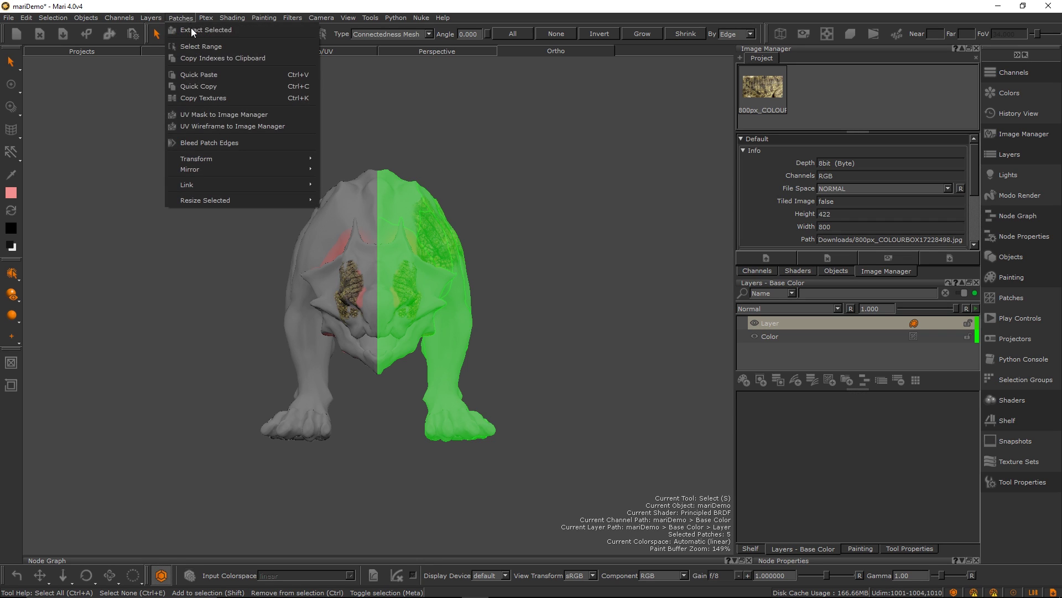
click(222, 99)
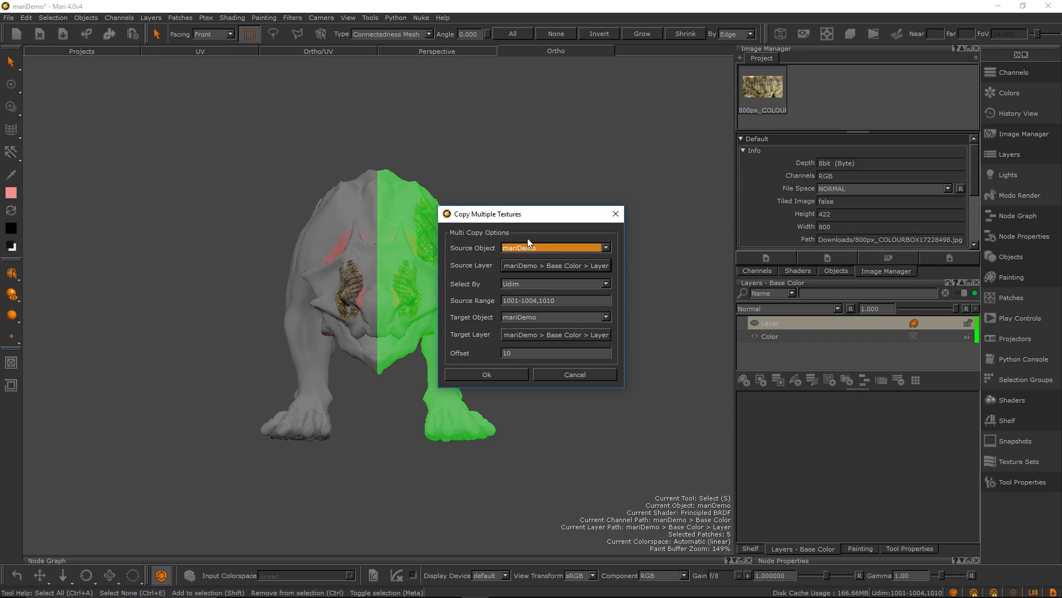
drag(529, 215, 569, 176)
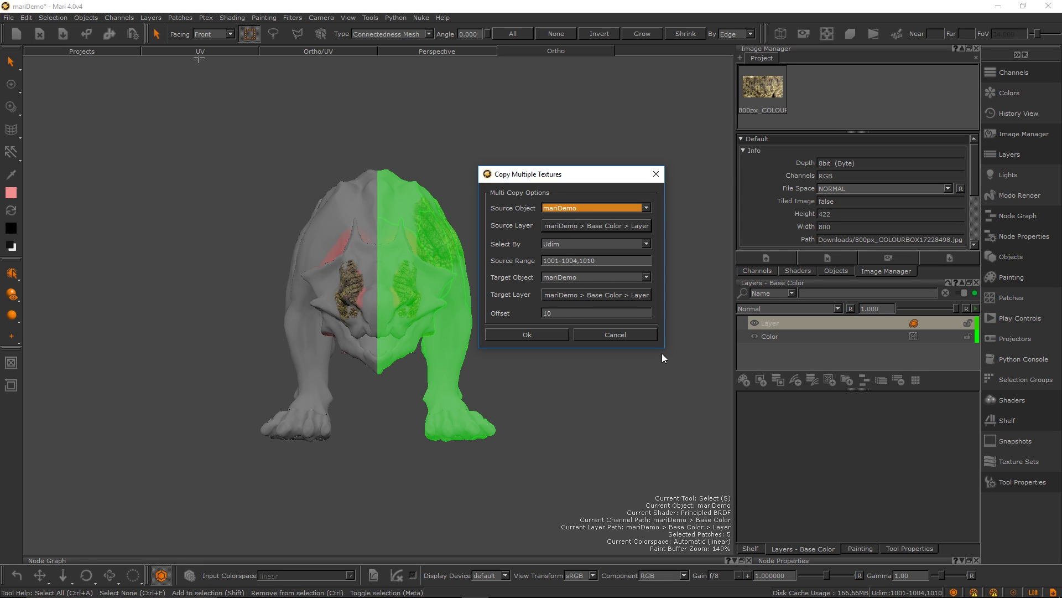
mouse_move(663, 348)
mouse_down()
mouse_move(679, 396)
mouse_move(669, 360)
mouse_up()
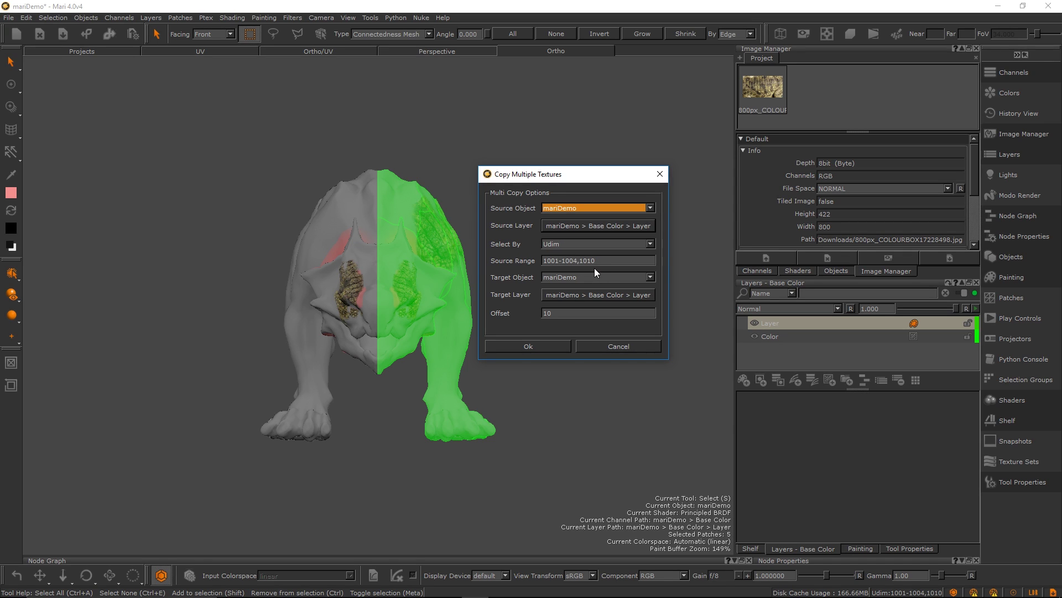
drag(608, 260, 533, 264)
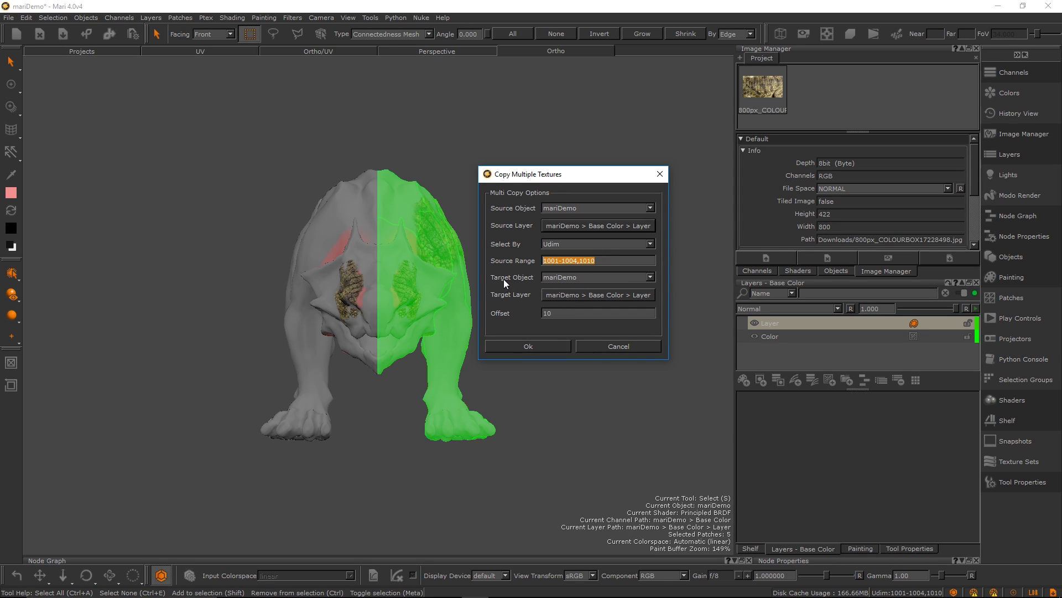
drag(554, 316, 525, 317)
click(535, 343)
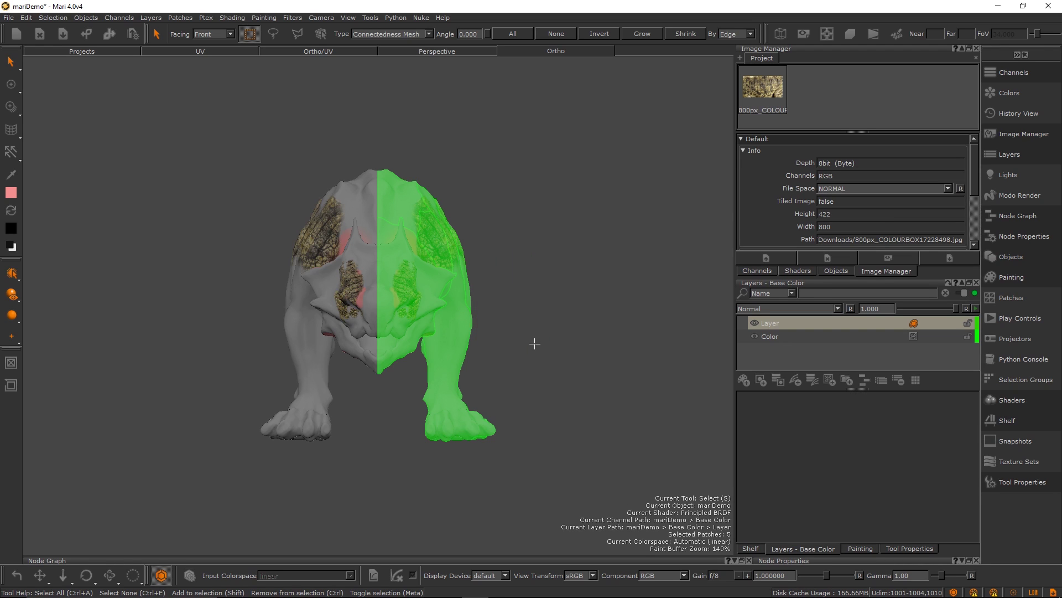
Clear the patch selection and inspect the mirrored texture on both sides of the creature.
middle_drag(402, 255, 523, 352)
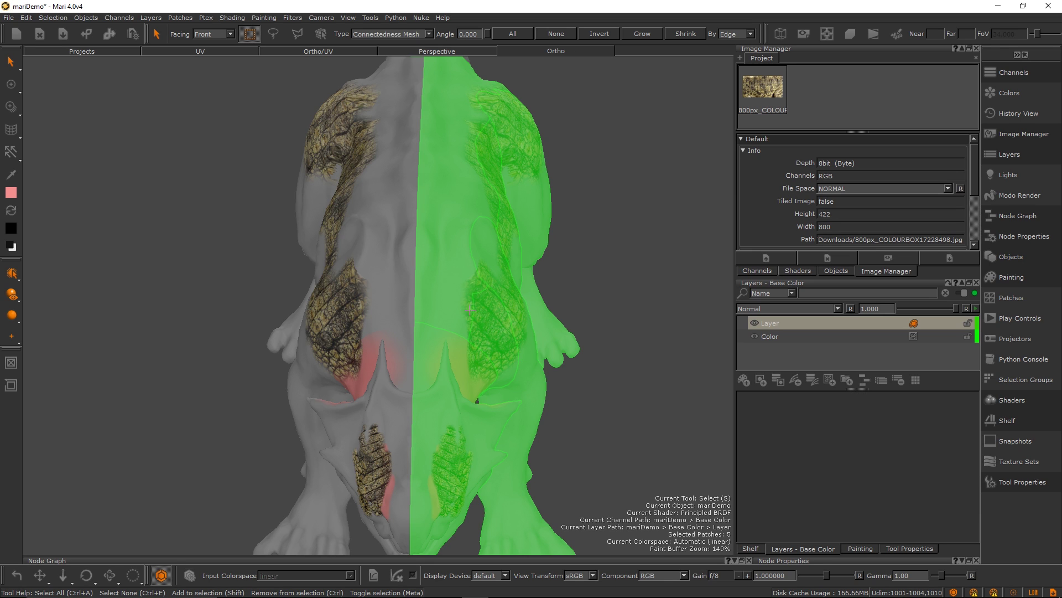
middle_drag(471, 308, 450, 213)
click(325, 206)
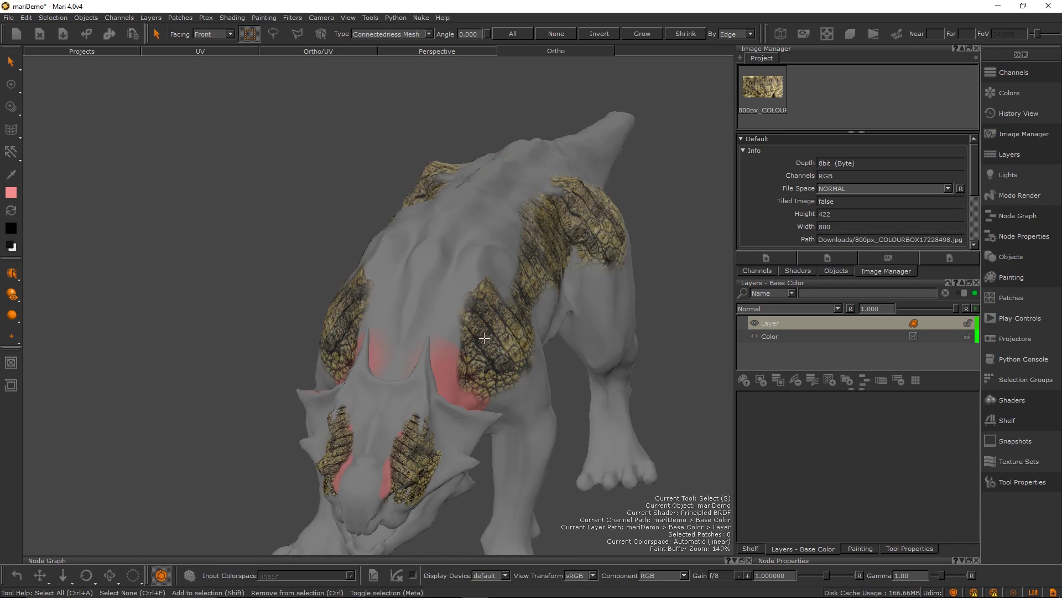
middle_drag(484, 337, 425, 311)
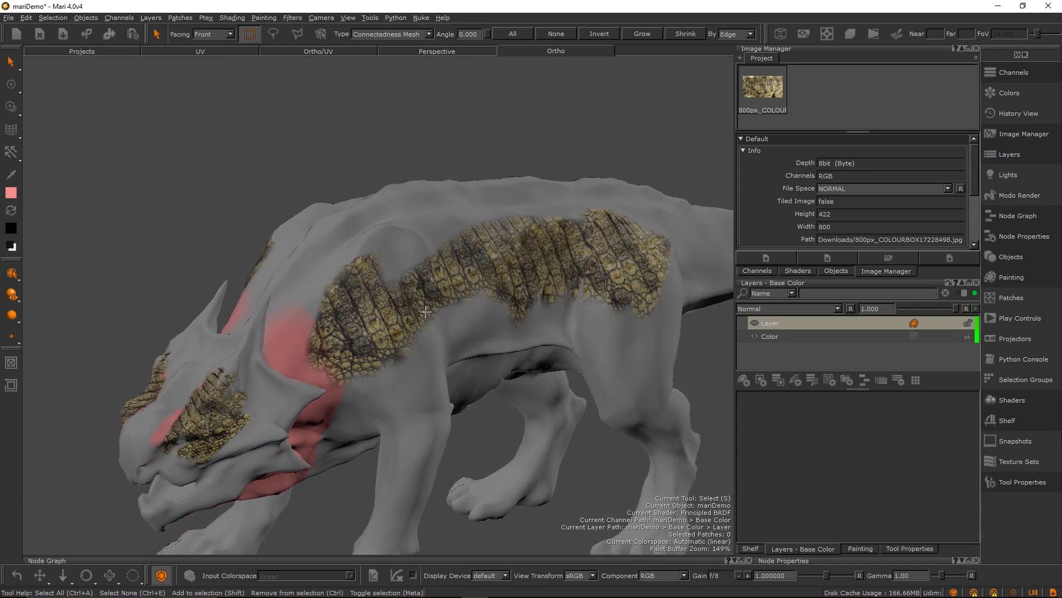
scroll(425, 311, up, 2)
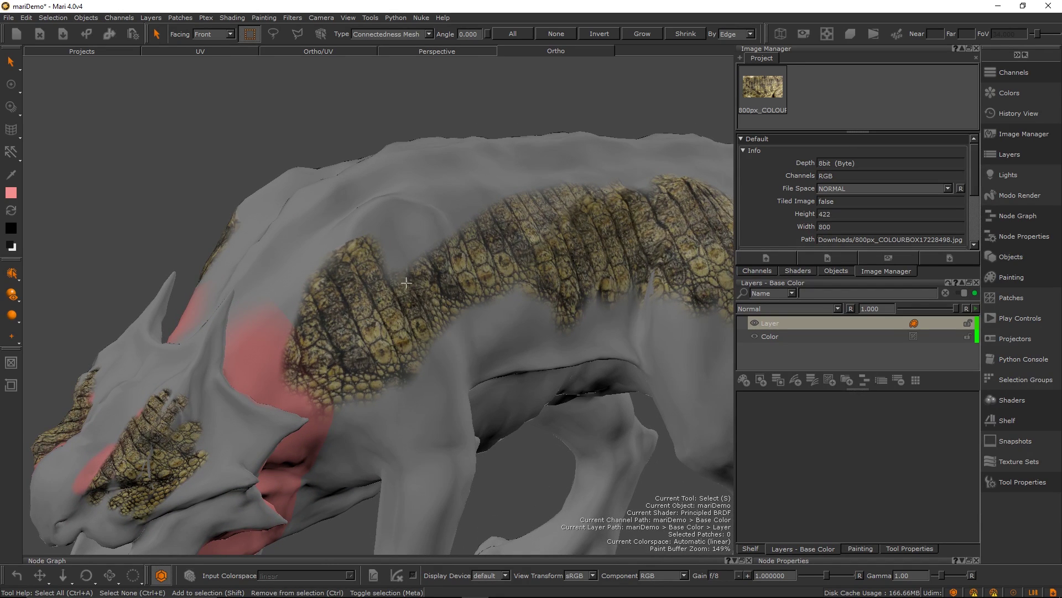
Compare the copied reptile-skin patches on both body halves from the front and above.
middle_drag(470, 316, 447, 328)
middle_drag(261, 339, 328, 324)
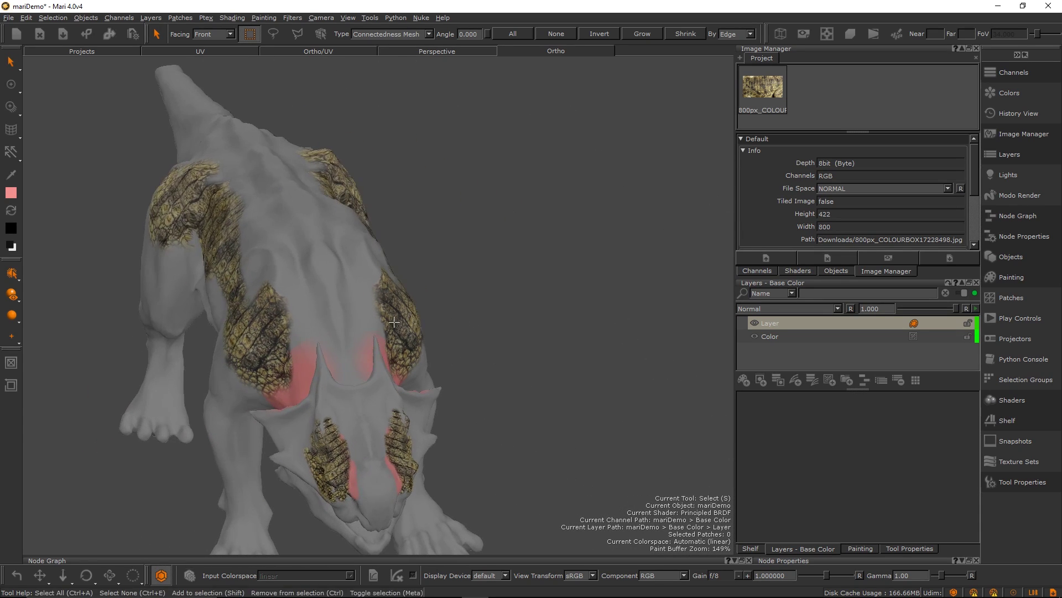
middle_drag(393, 322, 411, 335)
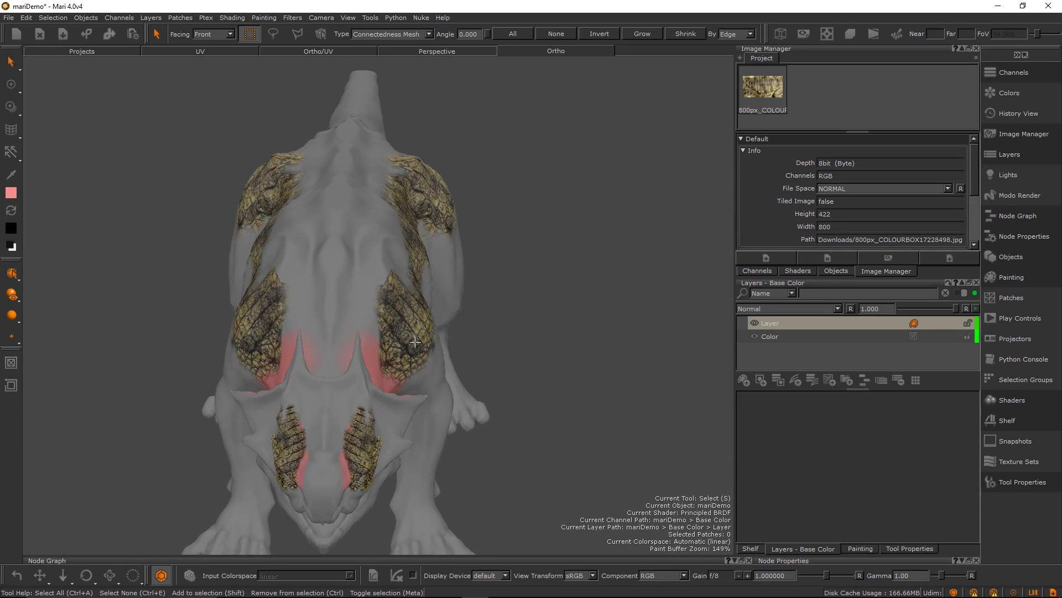
alt+drag(411, 316, 426, 331)
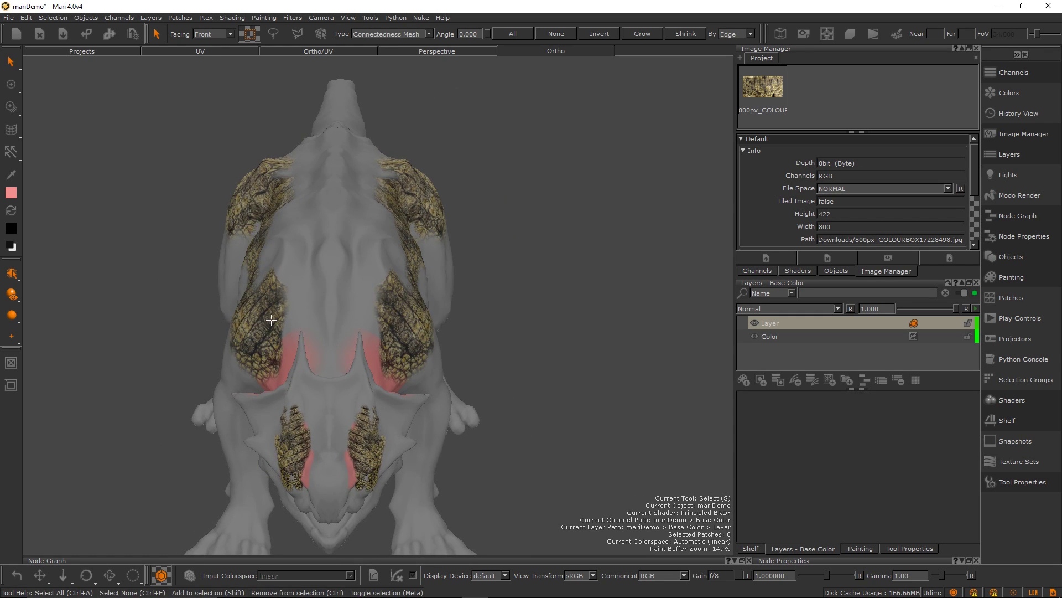
Paint the reptile-skin image onto the creature's left shoulder and upper front leg with Paint Through.
mouse_move(403, 326)
alt+mouse_down()
mouse_move(442, 338)
mouse_move(384, 350)
mouse_move(387, 316)
mouse_move(395, 360)
mouse_move(354, 387)
mouse_move(374, 391)
mouse_move(427, 328)
mouse_move(391, 433)
mouse_move(368, 430)
alt+mouse_up()
key(u)
scroll(387, 315, up, 2)
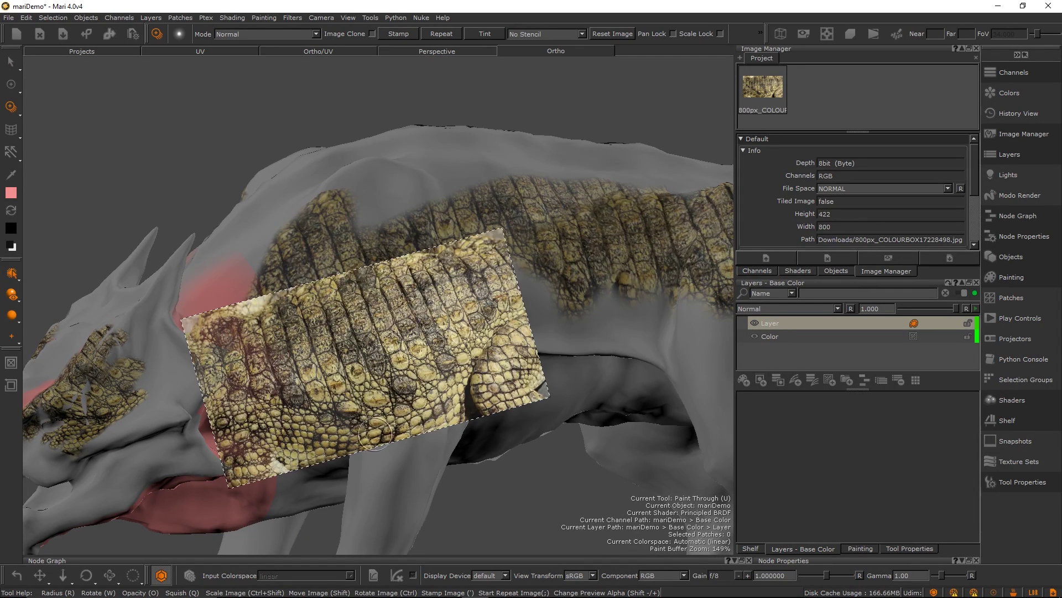
key(p)
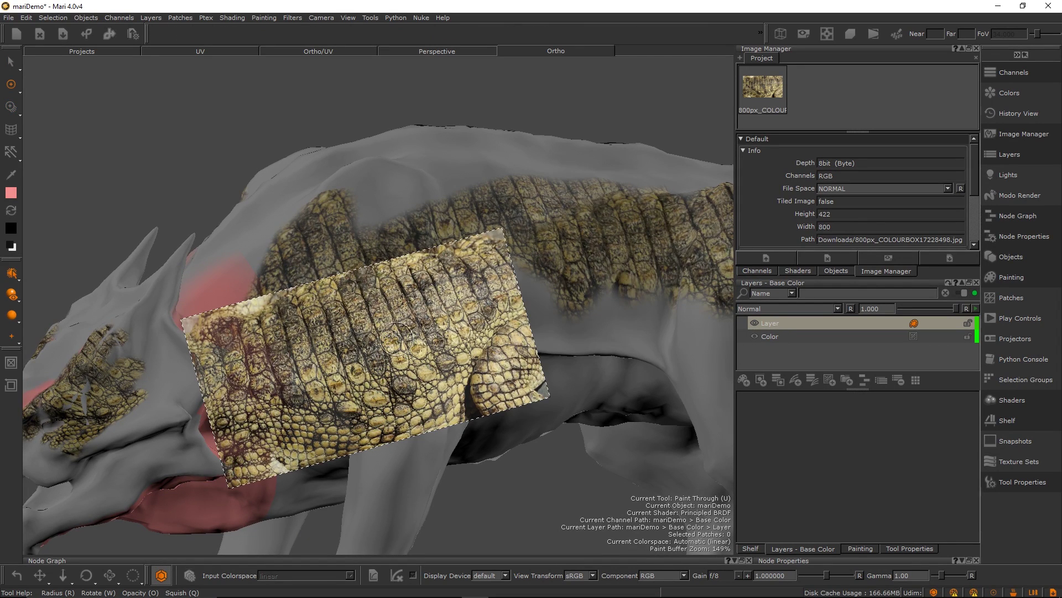
scroll(411, 350, down, 3)
mouse_move(412, 350)
alt+mouse_down()
mouse_move(517, 344)
mouse_move(406, 347)
alt+mouse_up()
Select the left half's patches and copy their textures to the mirrored half with source range 1001-1004,1010 and offset 10.
key(s)
alt+right_drag(439, 353, 407, 313)
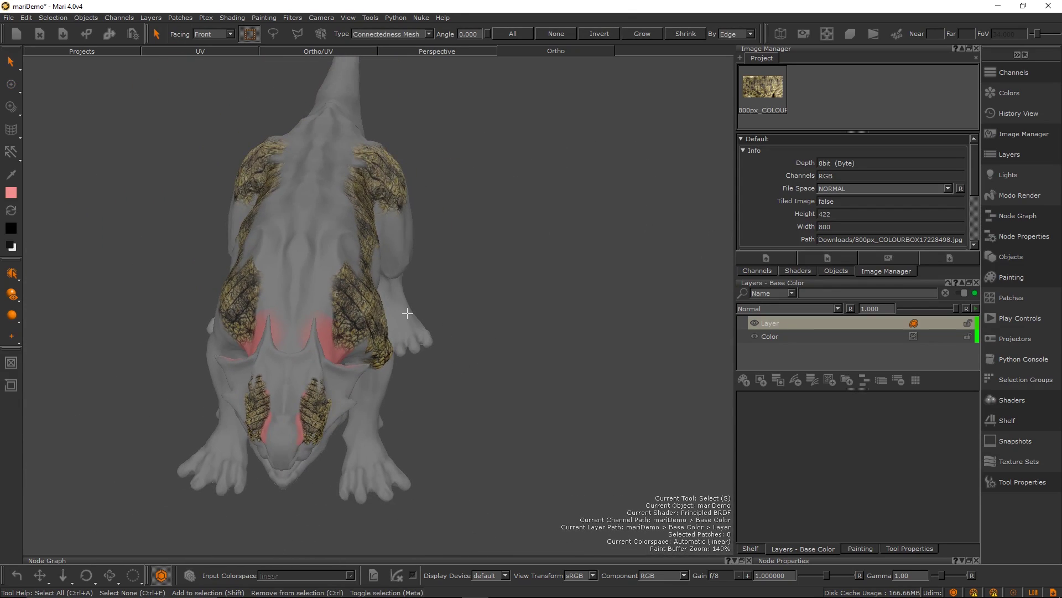
key(a)
drag(487, 458, 386, 166)
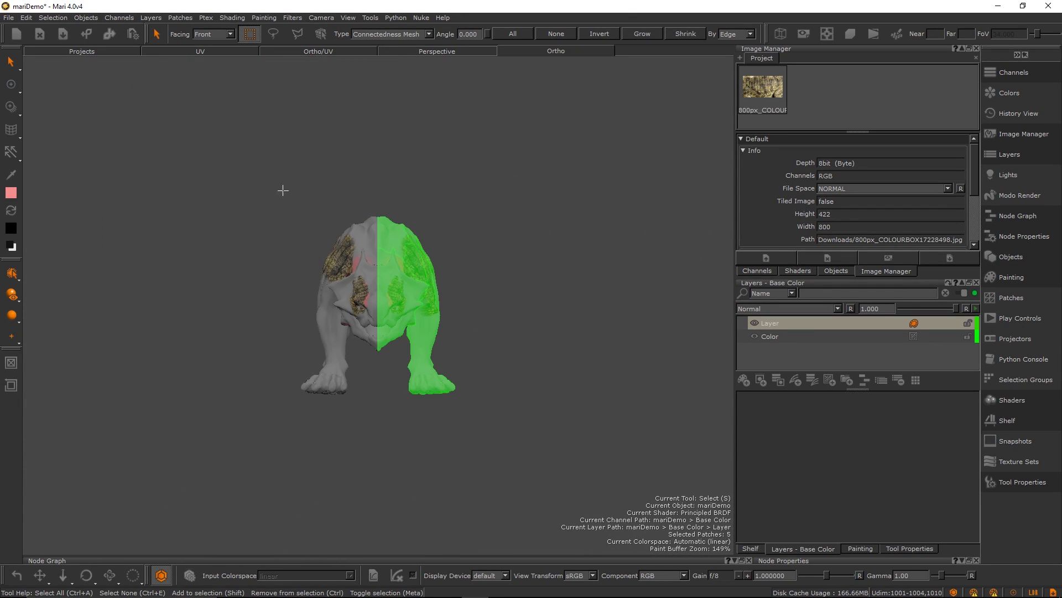
click(181, 18)
click(209, 98)
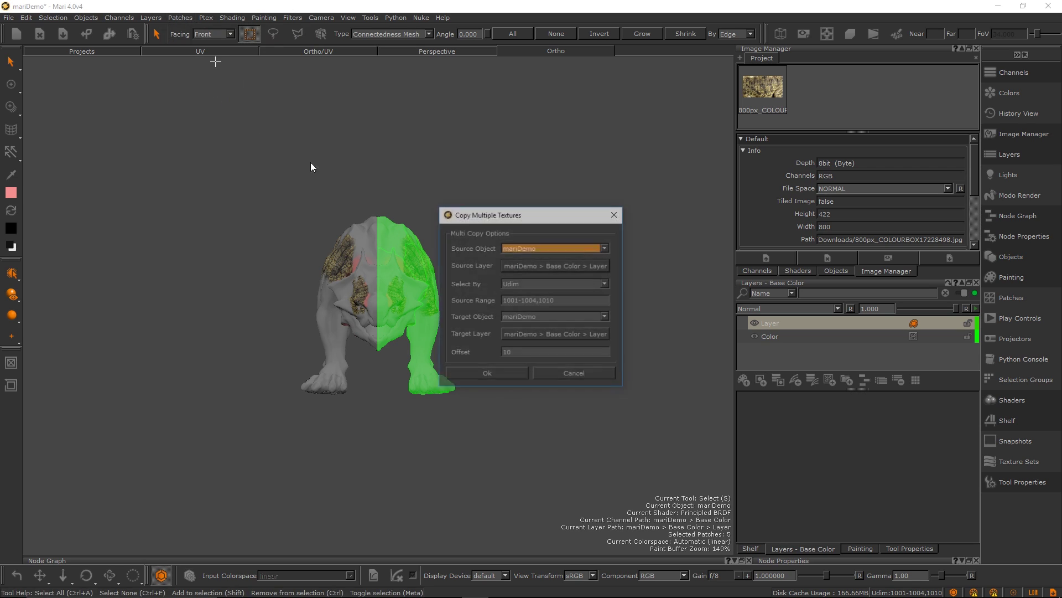
click(466, 374)
Reopen the Copy Textures options for source range 1001-1004,1010 with offset 10 and close the dialog.
alt+drag(472, 261, 297, 111)
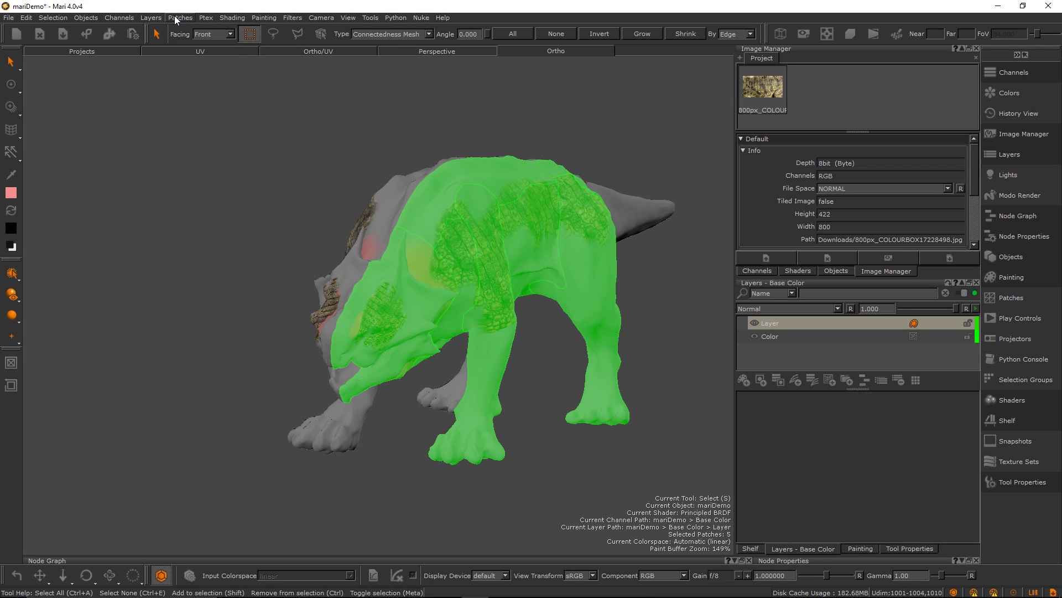
click(175, 18)
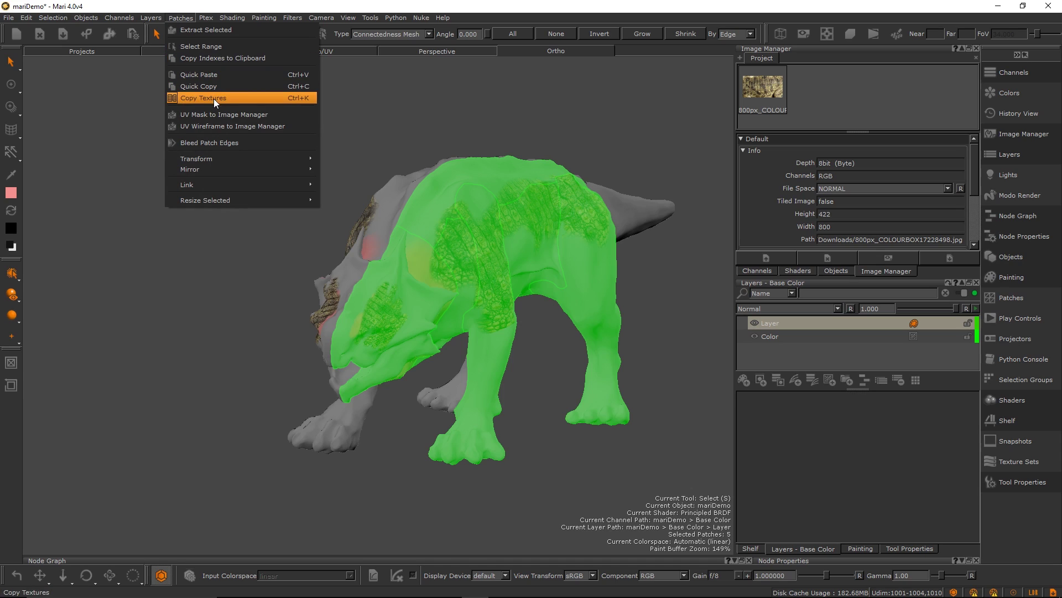
mouse_move(288, 200)
alt+drag(333, 288, 448, 294)
key(ctrl+shift+c)
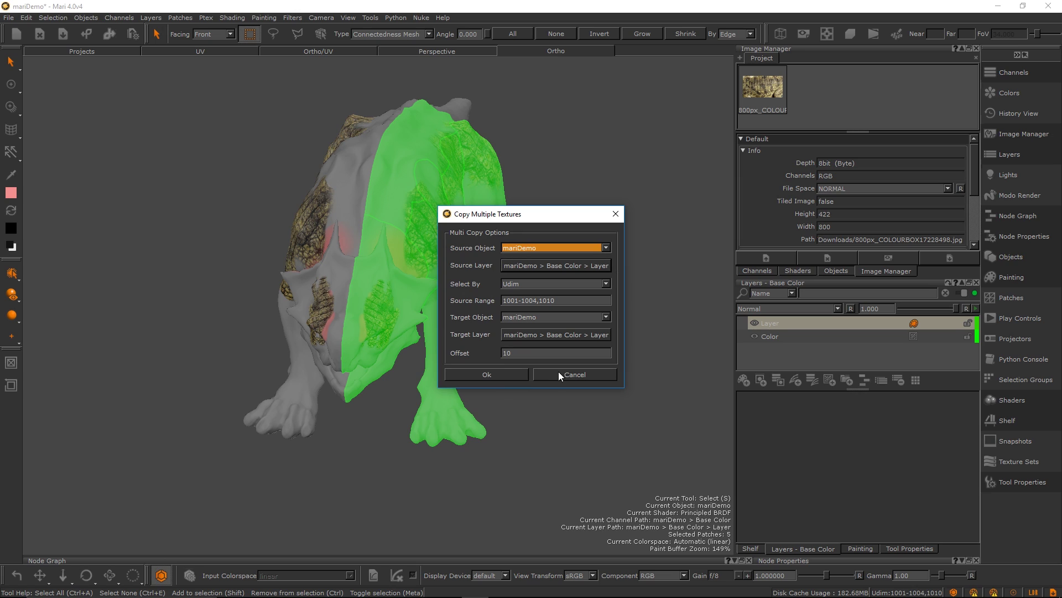
click(513, 374)
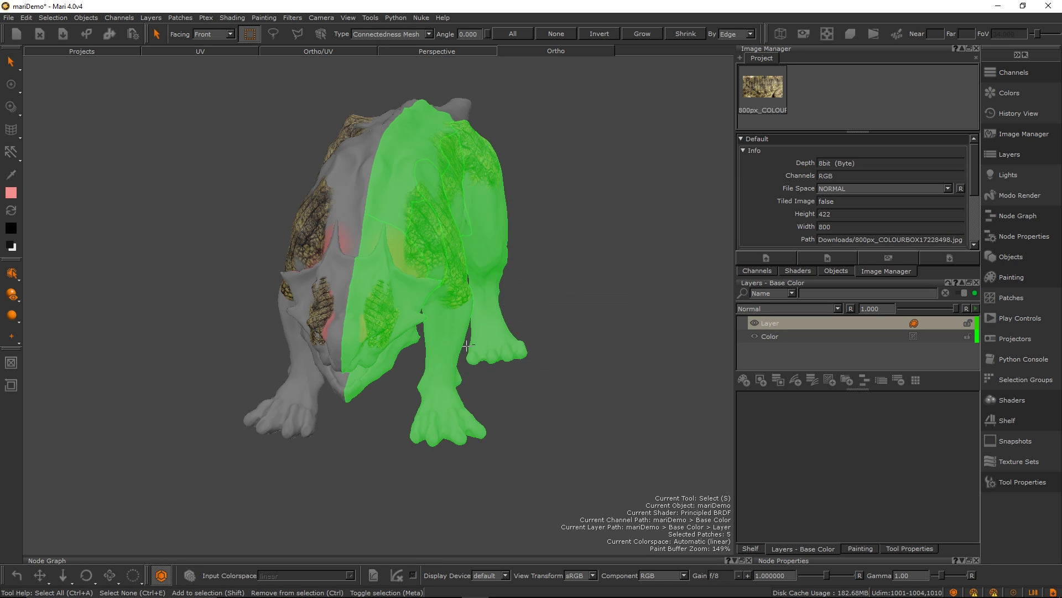
Look up the Copy Textures action in the keyboard shortcut manager and close the manager.
click(28, 16)
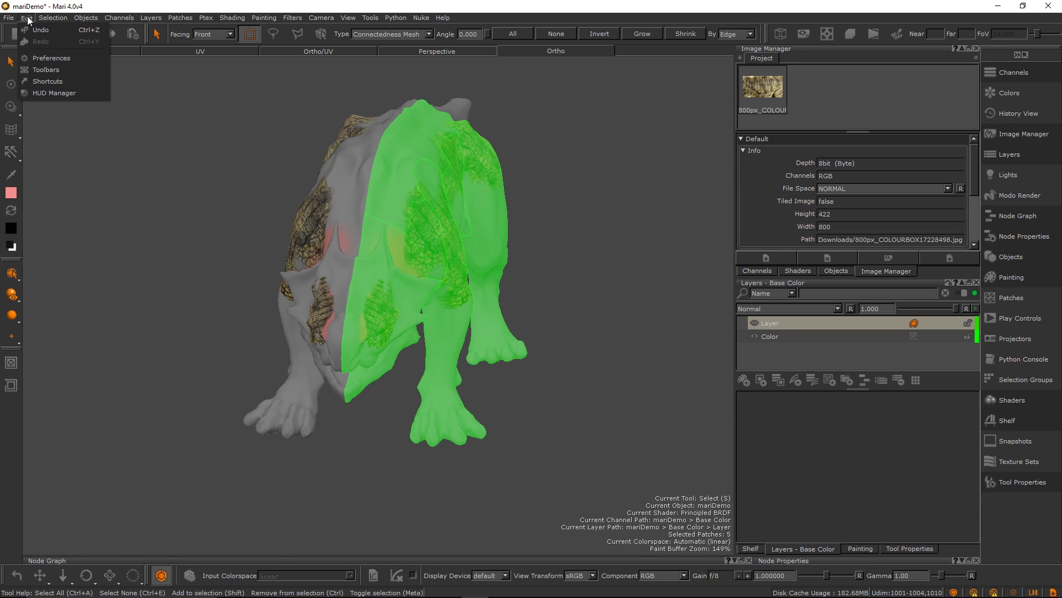
click(53, 82)
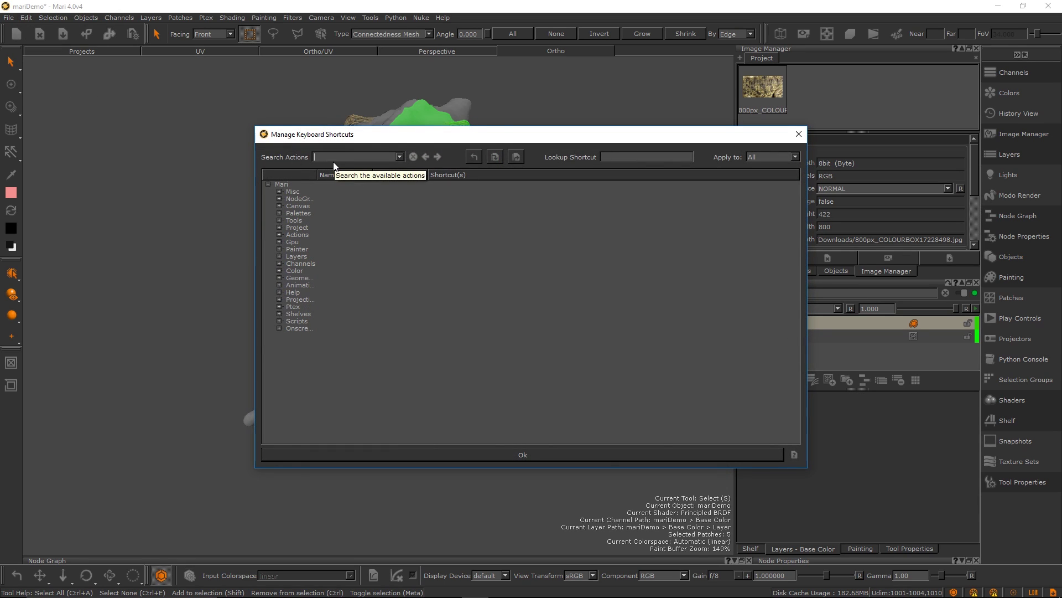
text(copy textrure)
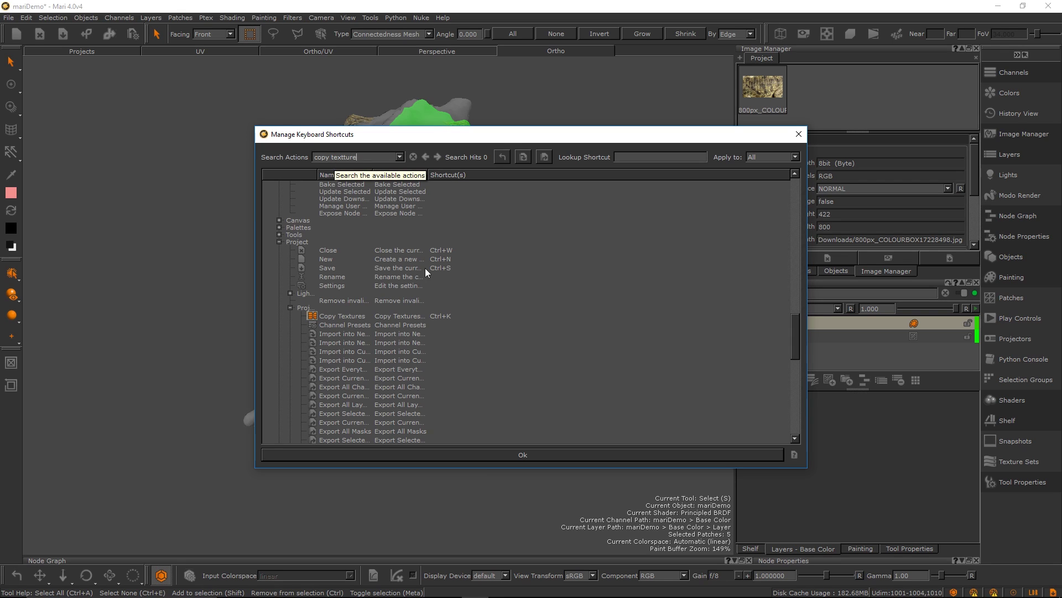
double_click(443, 316)
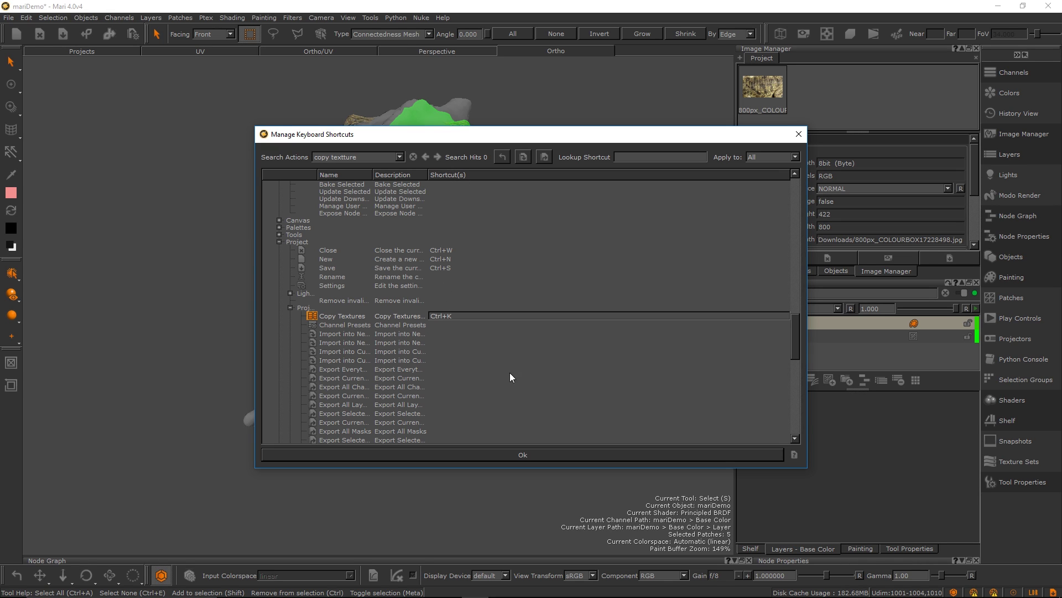
click(521, 455)
Clear the patch selection and compare the updated shoulder and foreleg texture on both sides of the creature.
alt+drag(527, 372, 475, 384)
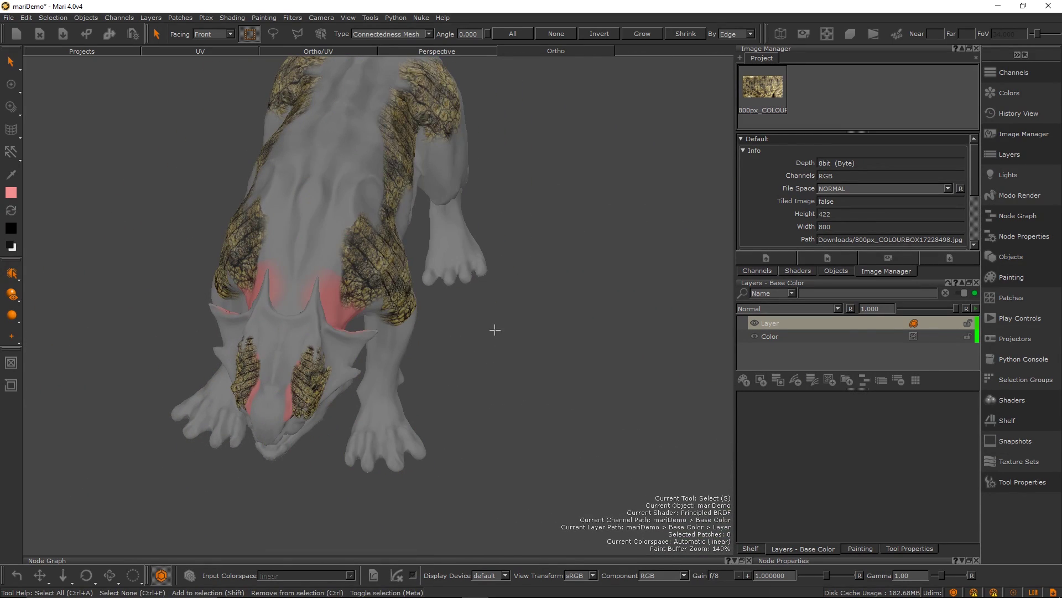
alt+drag(524, 337, 486, 358)
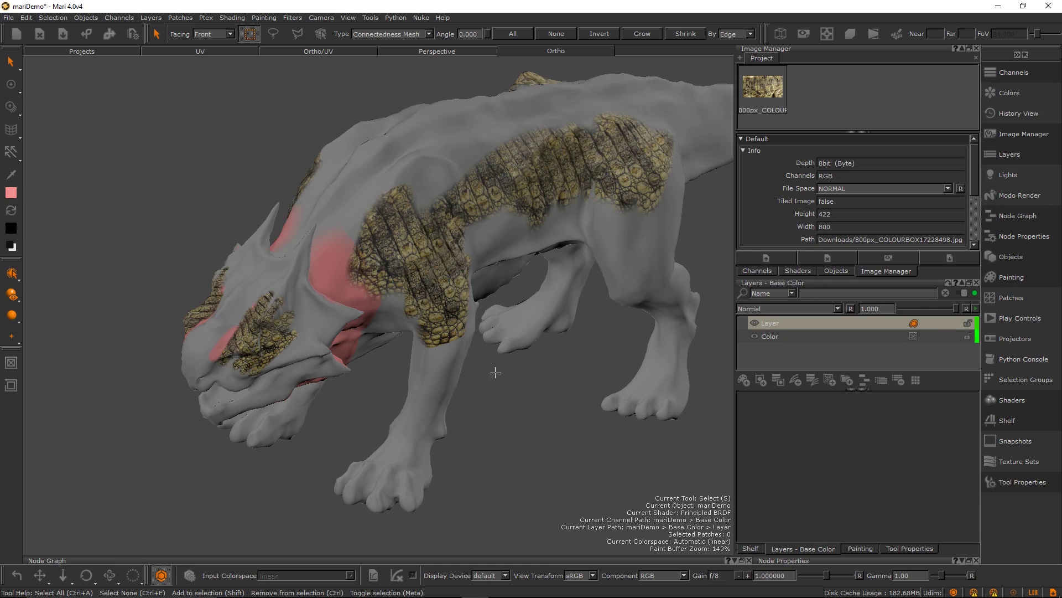
alt+drag(382, 240, 422, 306)
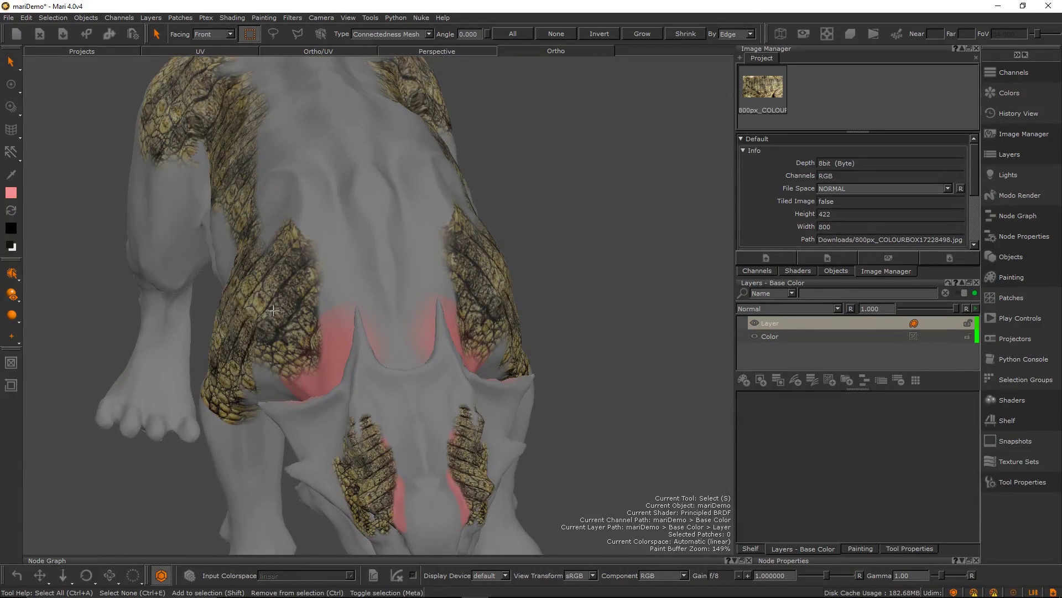
alt+drag(328, 334, 261, 244)
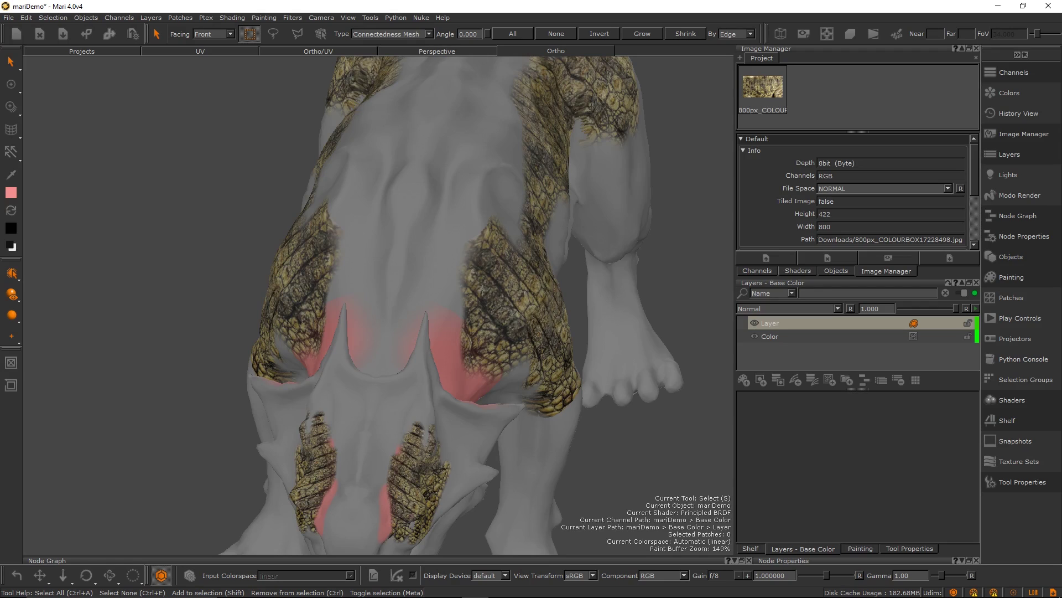
alt+drag(502, 313, 480, 318)
alt+right_drag(480, 318, 509, 293)
alt+drag(509, 294, 482, 308)
alt+right_drag(483, 307, 478, 333)
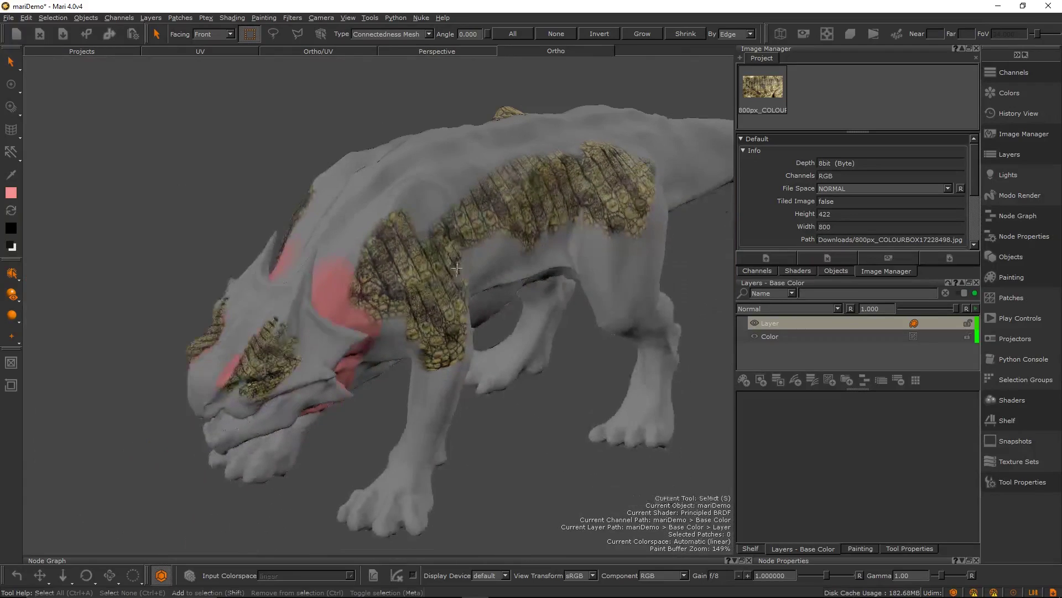
Examine the reptile-skin texture along the creature's left shoulder, flank and hind leg from the side.
alt+drag(476, 329, 423, 342)
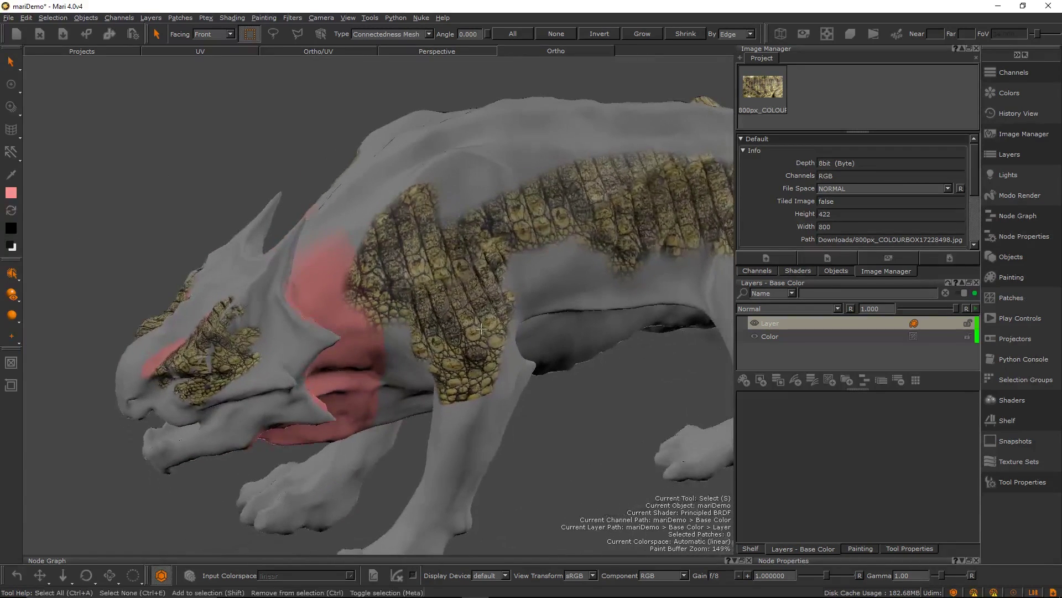
alt+middle_drag(575, 303, 429, 332)
mouse_move(443, 330)
alt+right_down()
mouse_move(498, 317)
mouse_move(459, 328)
alt+right_up()
alt+middle_drag(593, 292, 489, 328)
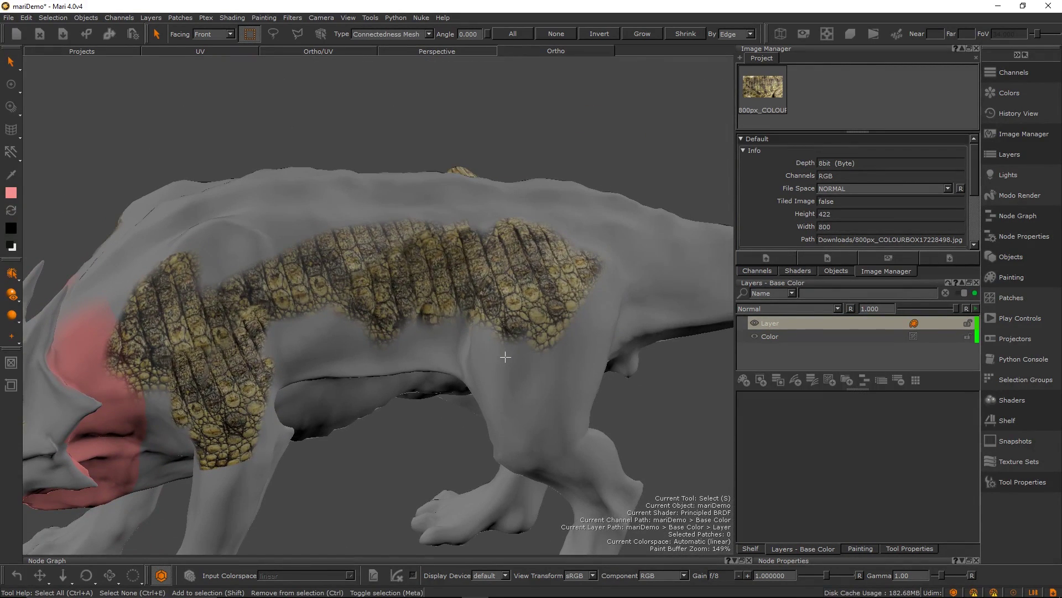
alt+right_drag(569, 350, 490, 336)
alt+middle_drag(491, 337, 531, 313)
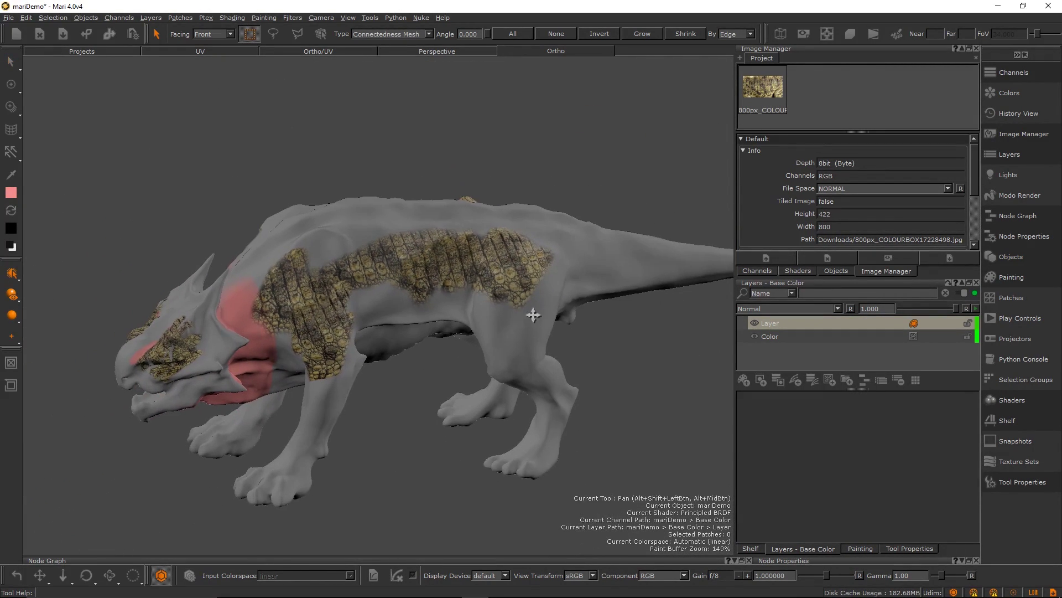
alt+drag(531, 313, 506, 317)
alt+right_drag(507, 317, 515, 319)
alt+drag(508, 313, 506, 312)
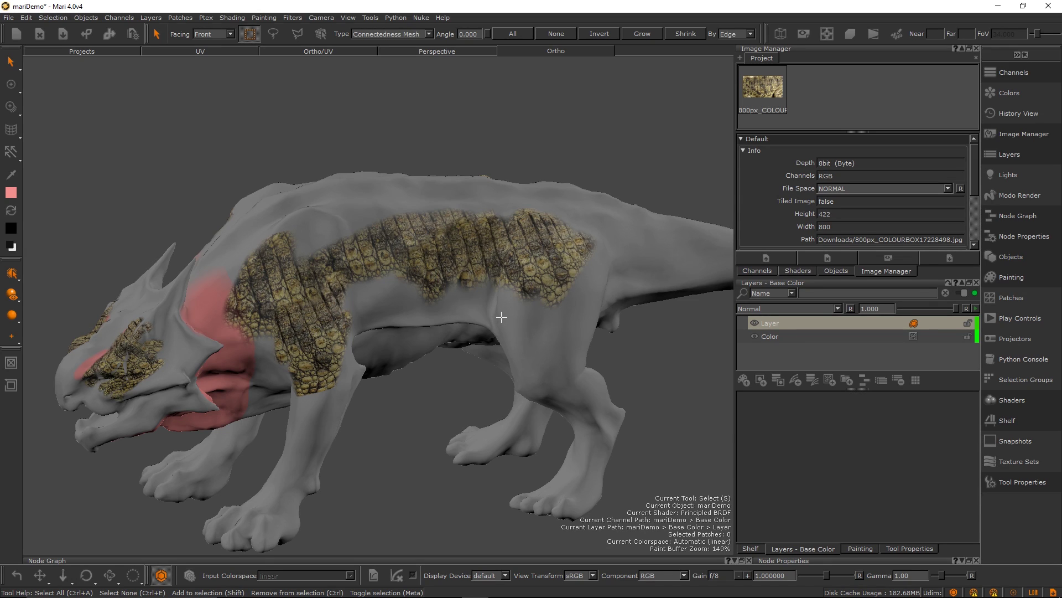
Switch to Maya and examine the two mirrored rows of UV shells and the empty tiles around them.
key(alt+Tab)
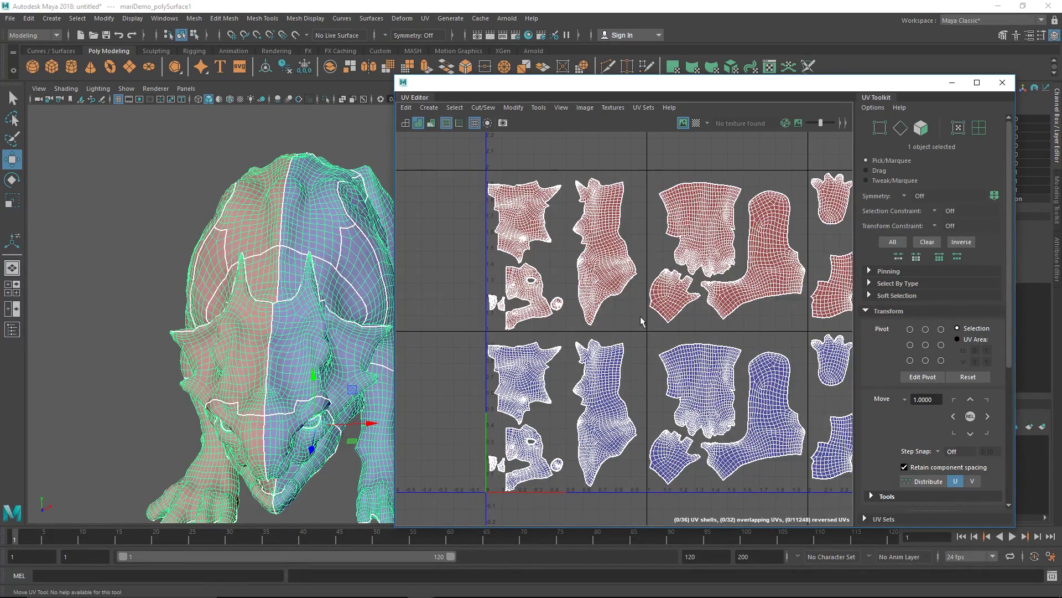
scroll(592, 343, down, 6)
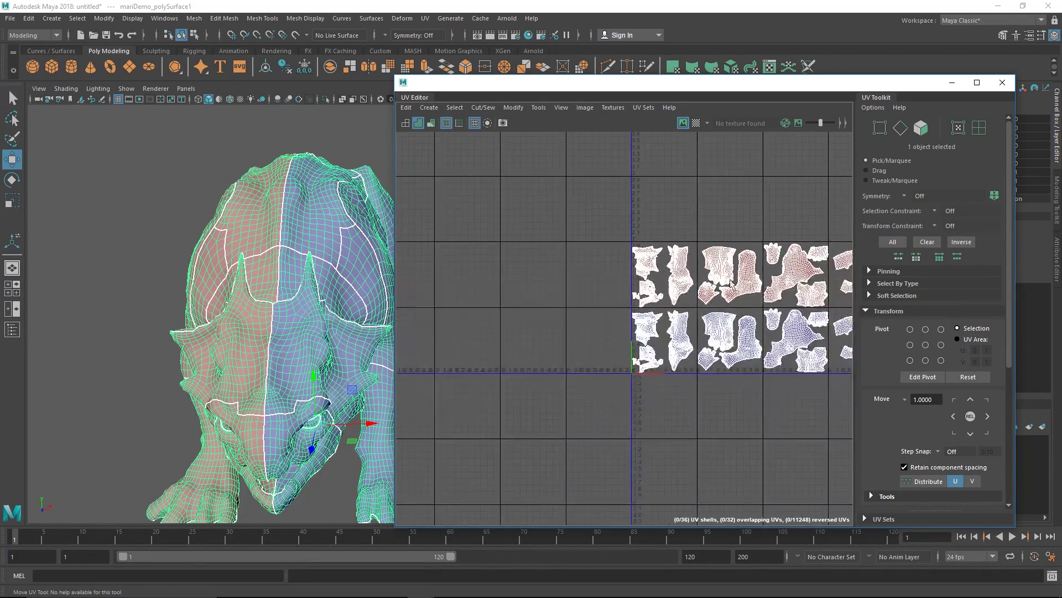
alt+middle_drag(535, 338, 542, 318)
scroll(555, 324, down, 2)
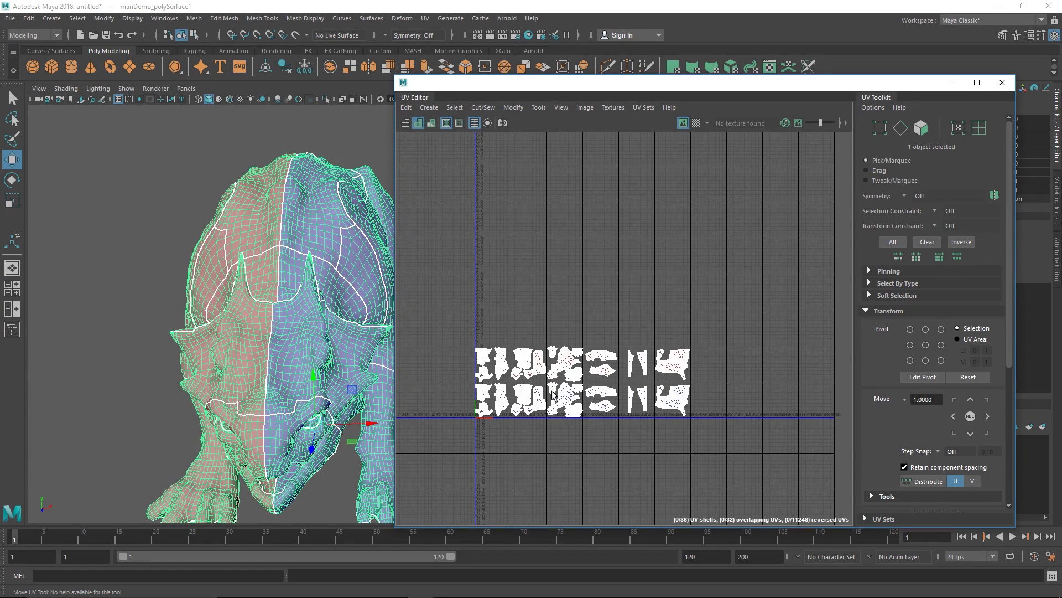
alt+middle_drag(556, 395, 553, 333)
alt+right_drag(553, 333, 629, 352)
alt+middle_drag(629, 352, 526, 358)
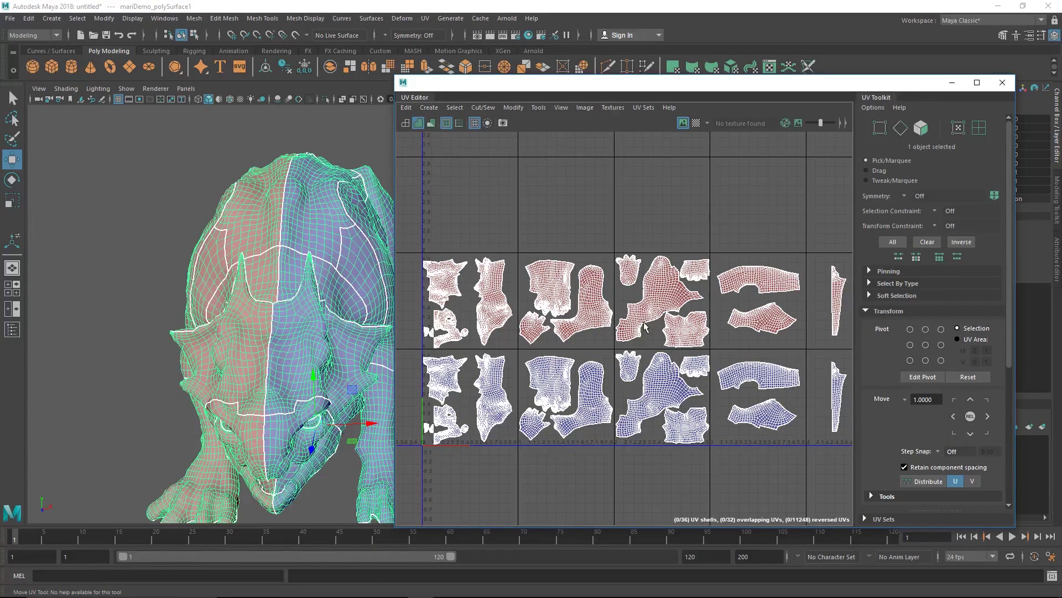
alt+right_drag(671, 334, 599, 335)
alt+middle_drag(600, 338, 532, 350)
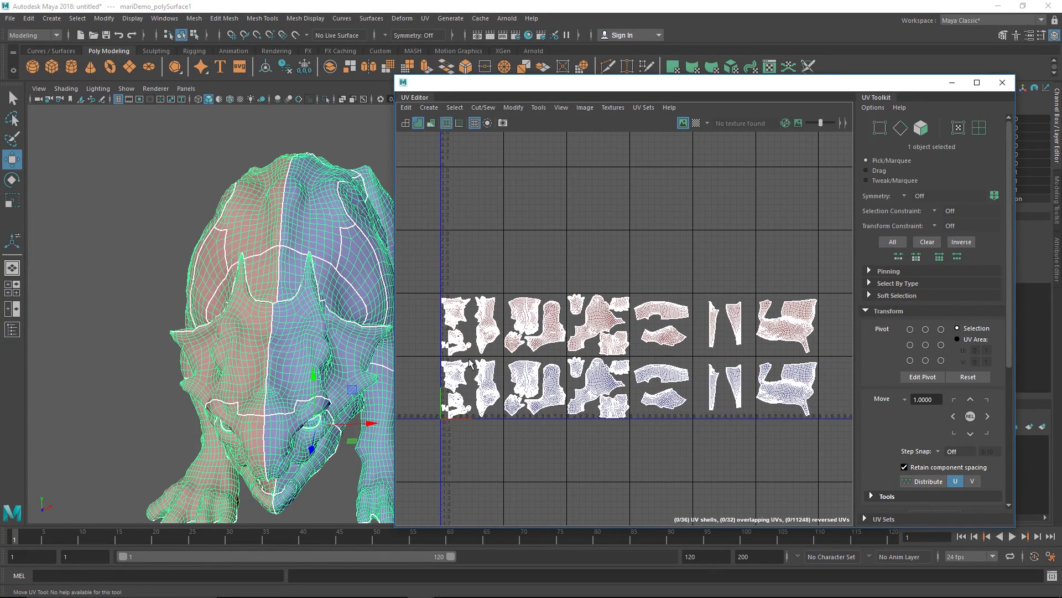
alt+right_drag(631, 344, 591, 340)
alt+middle_drag(607, 334, 597, 309)
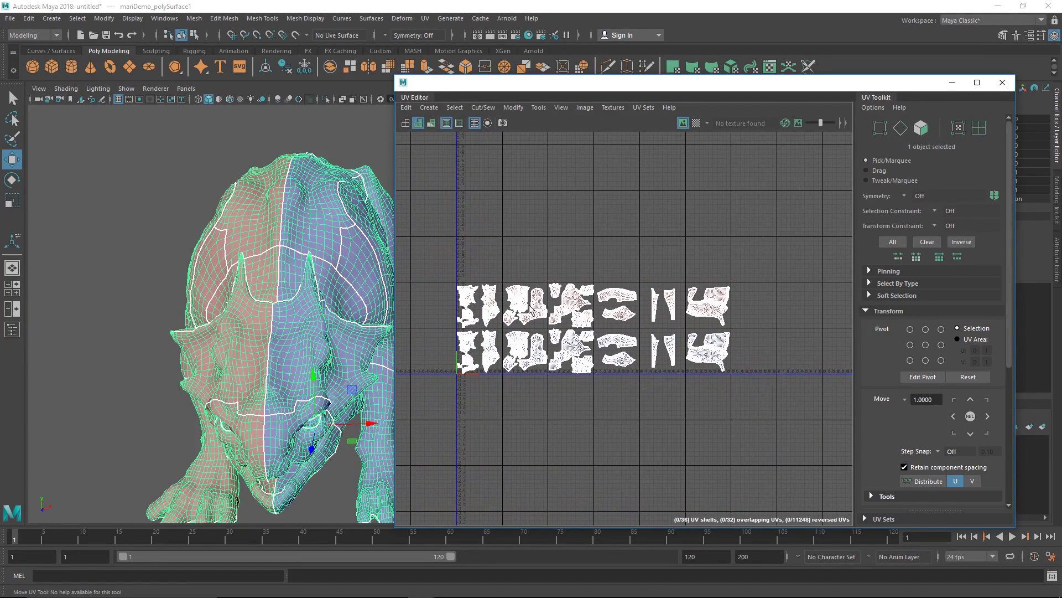
alt+middle_drag(741, 326, 622, 343)
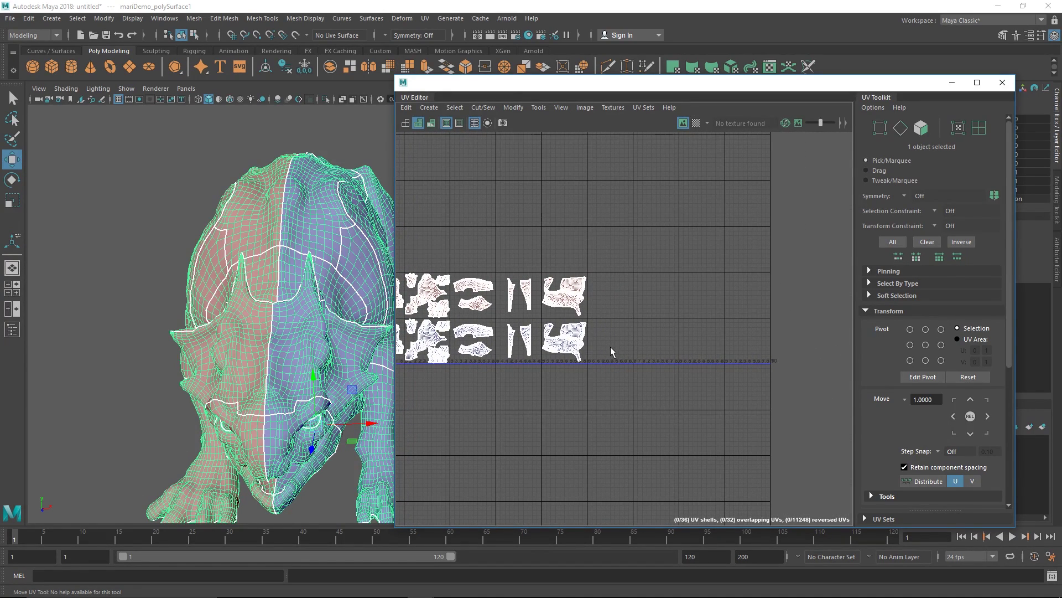
alt+middle_drag(658, 331, 729, 325)
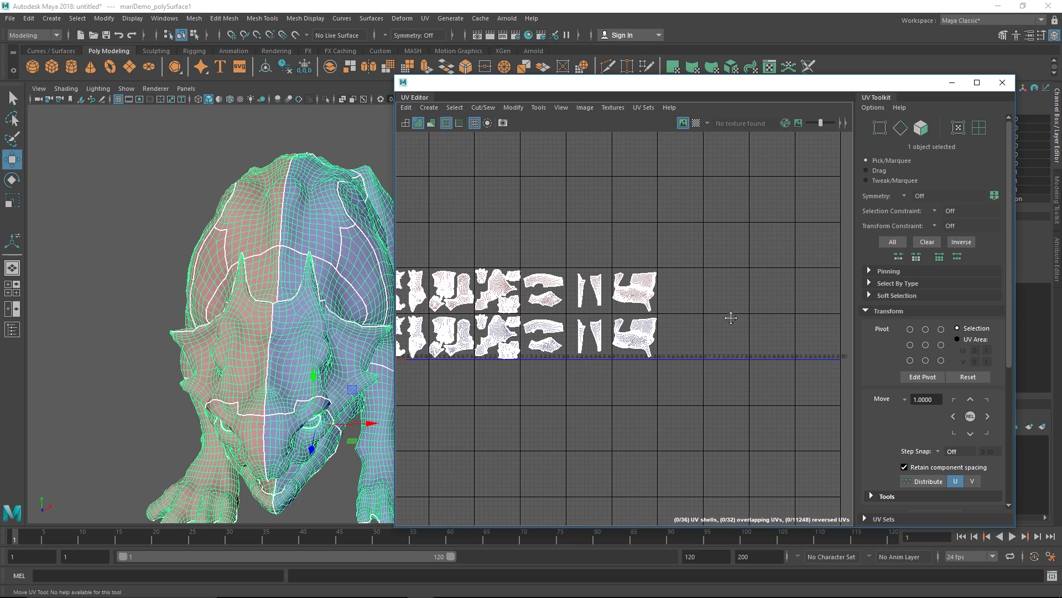
Inspect the UV seams on the creature's left side, from the head to the hind leg, in the 3D view.
alt+drag(365, 359, 109, 335)
alt+middle_drag(109, 336, 117, 336)
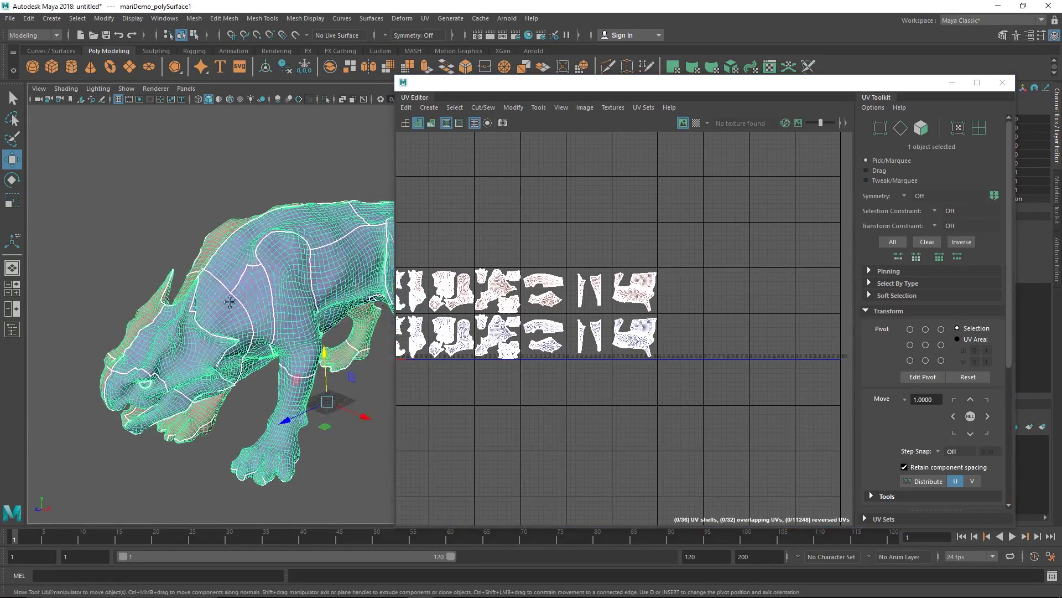
alt+middle_drag(343, 265, 108, 348)
alt+drag(359, 321, 277, 318)
alt+middle_drag(290, 266, 292, 293)
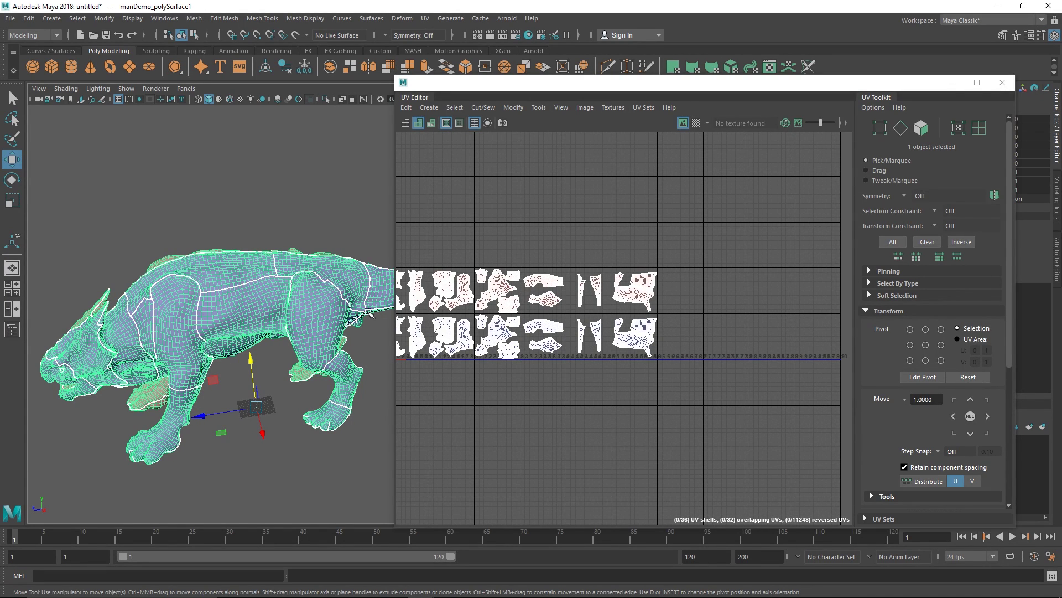
Select the upper row of UV shells, move it up nine tiles to just above the ten-tile grid, and clear the selection.
alt+middle_drag(696, 314, 746, 316)
alt+right_drag(753, 317, 731, 320)
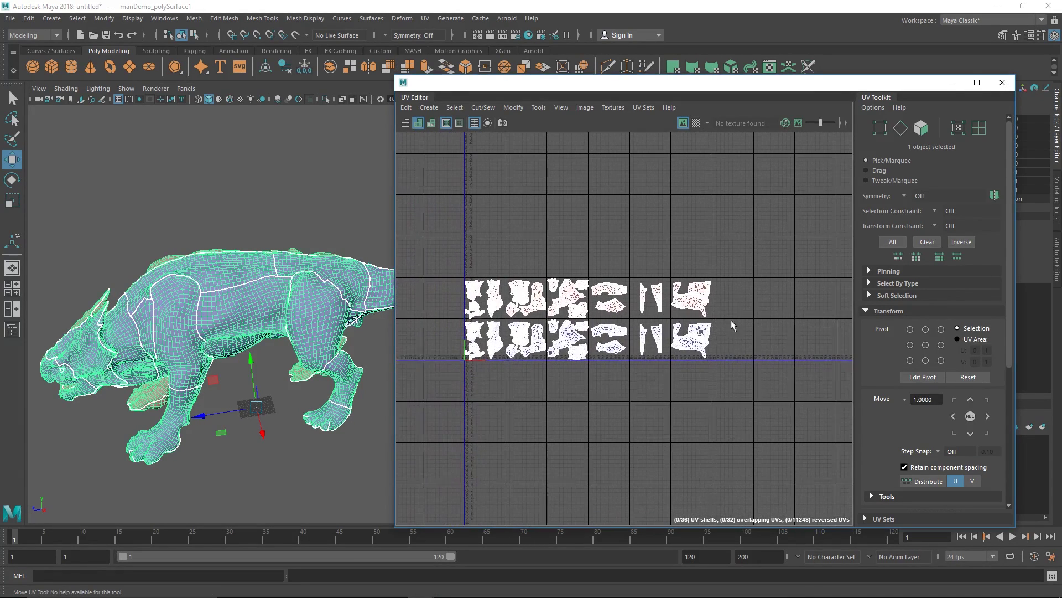
alt+middle_drag(732, 320, 677, 326)
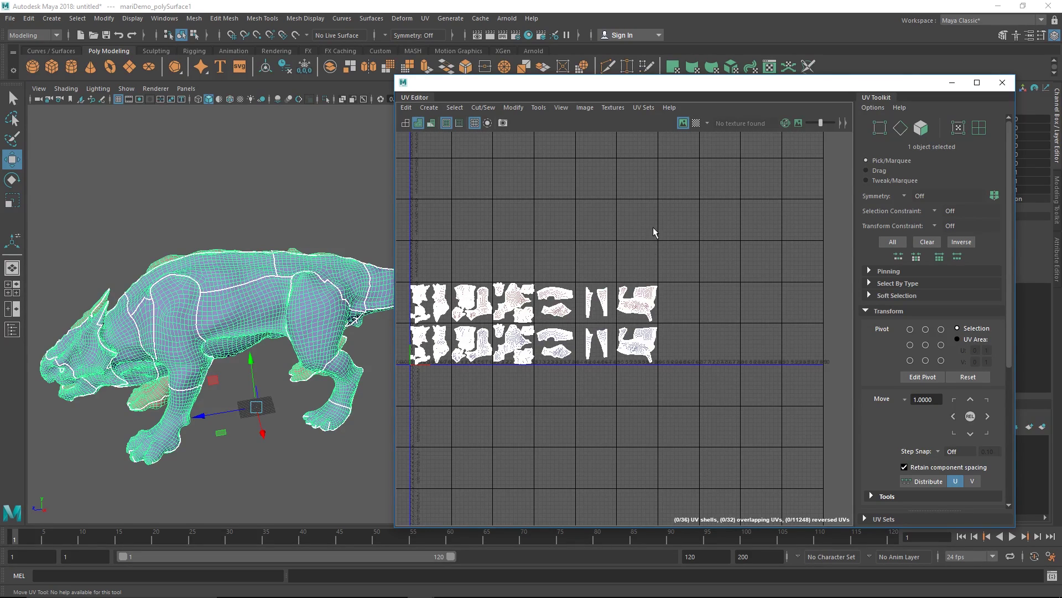
alt+middle_drag(581, 299, 648, 306)
right_drag(635, 300, 589, 271)
drag(757, 225, 460, 327)
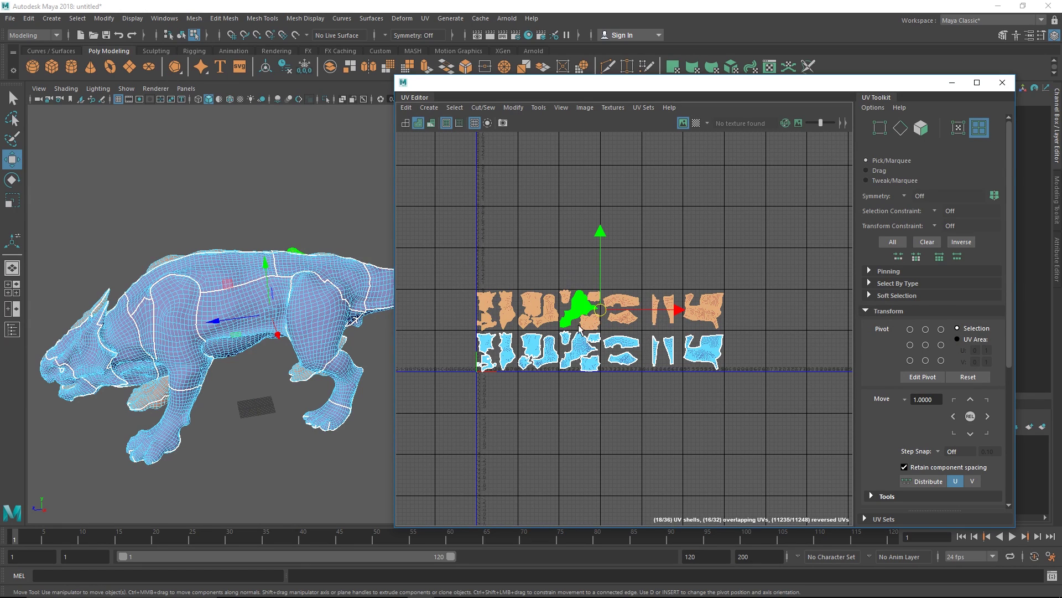
key(g)
key(g)
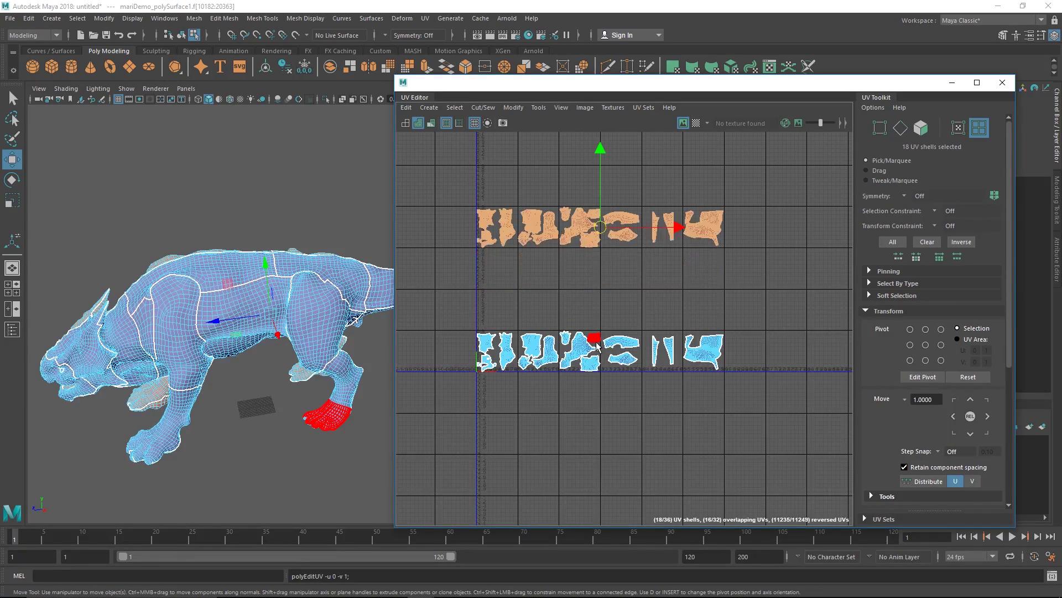
key(g)
key(g)
alt+right_drag(727, 262, 653, 245)
alt+middle_drag(653, 245, 658, 358)
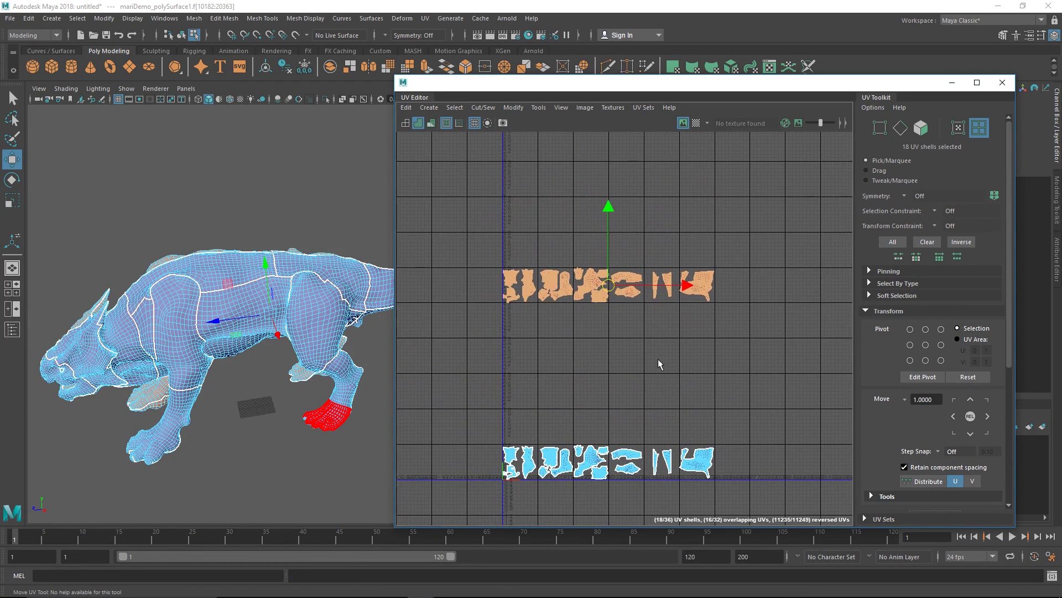
scroll(658, 364, down, 1)
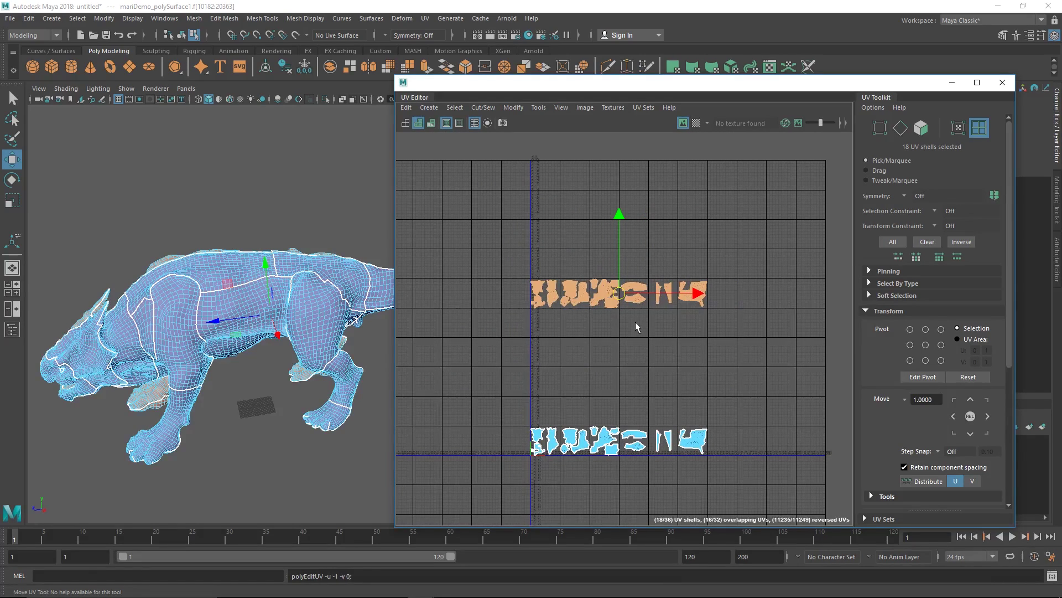
key(ctrl+Up)
key(ctrl+Up)
key(ctrl+Up)
key(ctrl+Up)
key(ctrl+Up)
scroll(645, 285, down, 1)
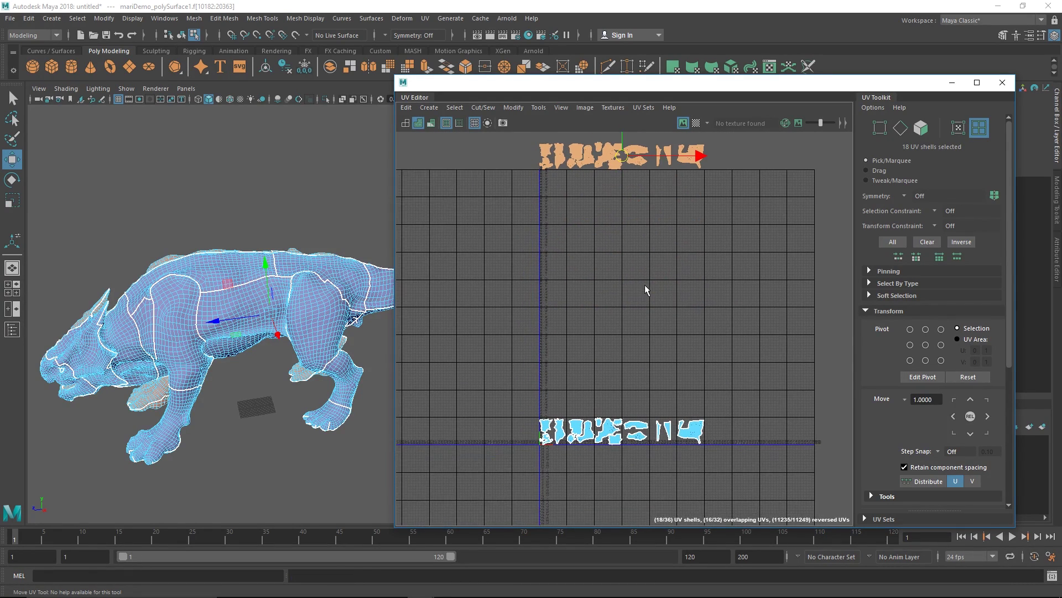
alt+middle_drag(646, 284, 627, 296)
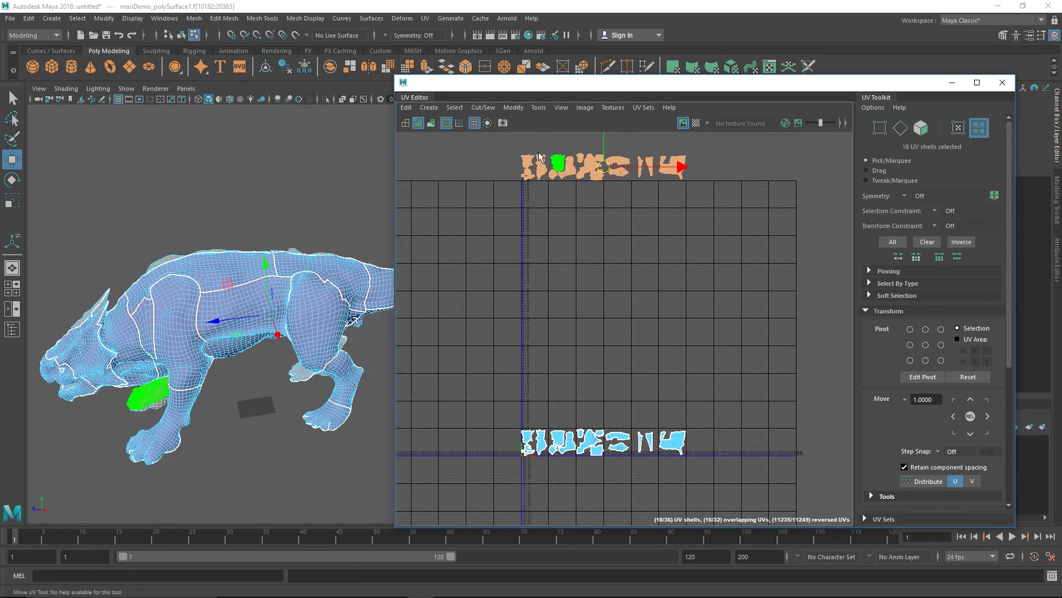
click(599, 235)
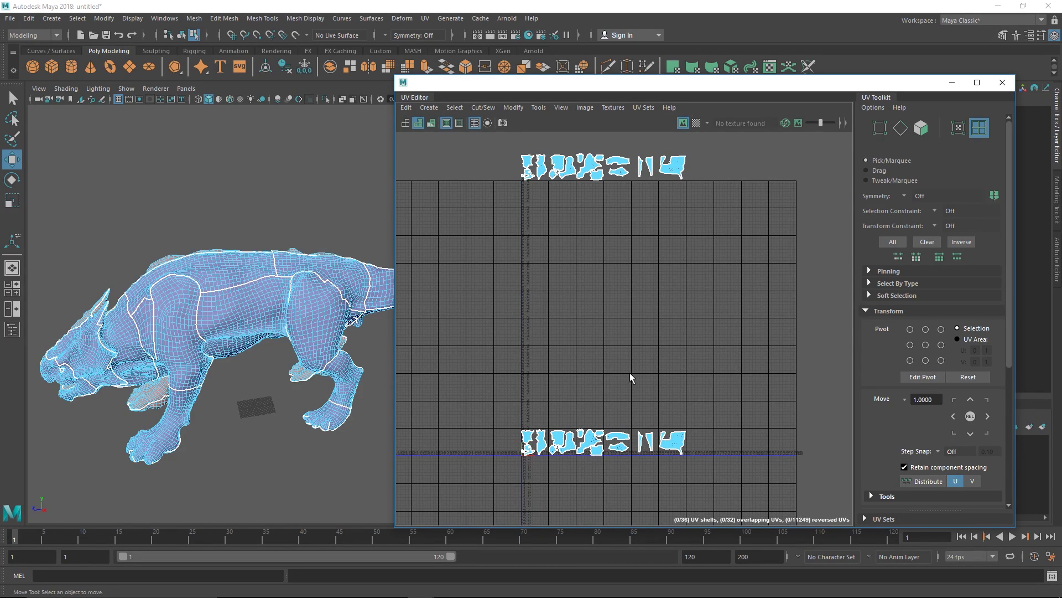
Select and deselect the lower row of UV shells to compare its placement with the distant upper row.
drag(711, 406, 509, 495)
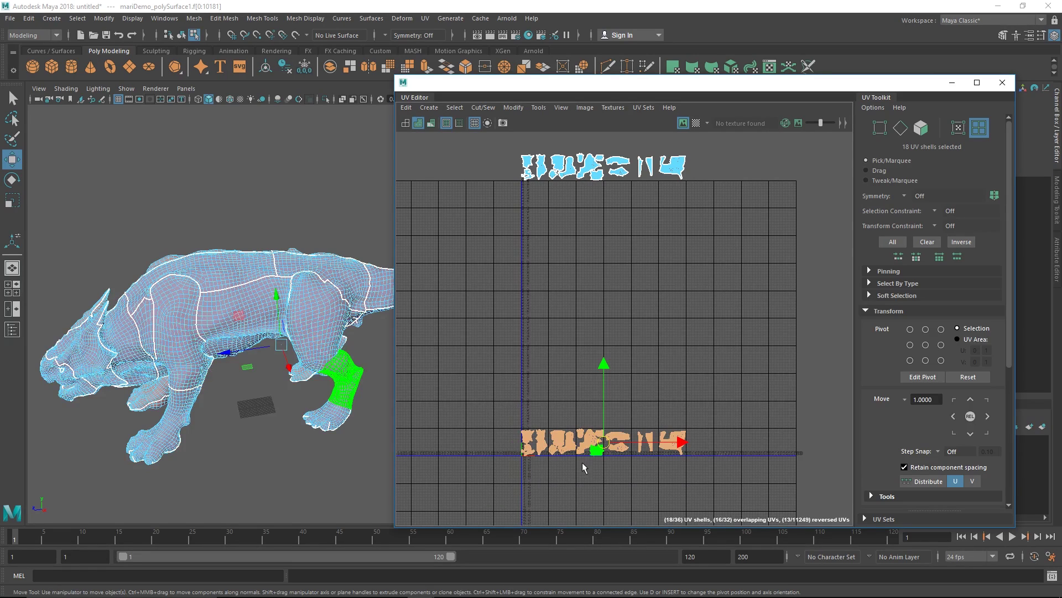
alt+middle_drag(541, 444, 564, 392)
alt+right_drag(564, 392, 684, 340)
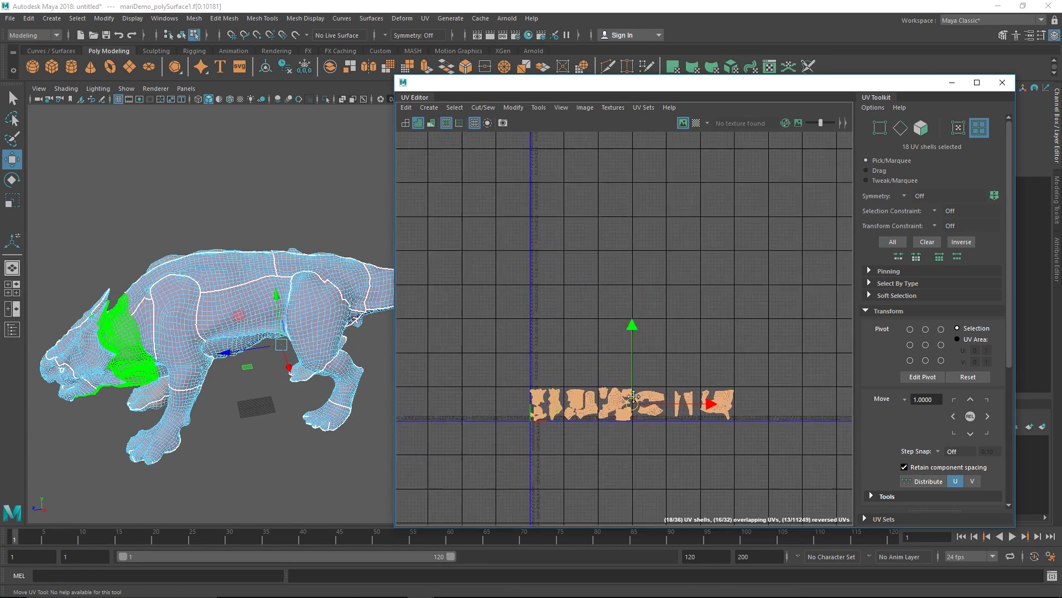
alt+middle_drag(684, 340, 608, 393)
alt+right_drag(640, 373, 499, 423)
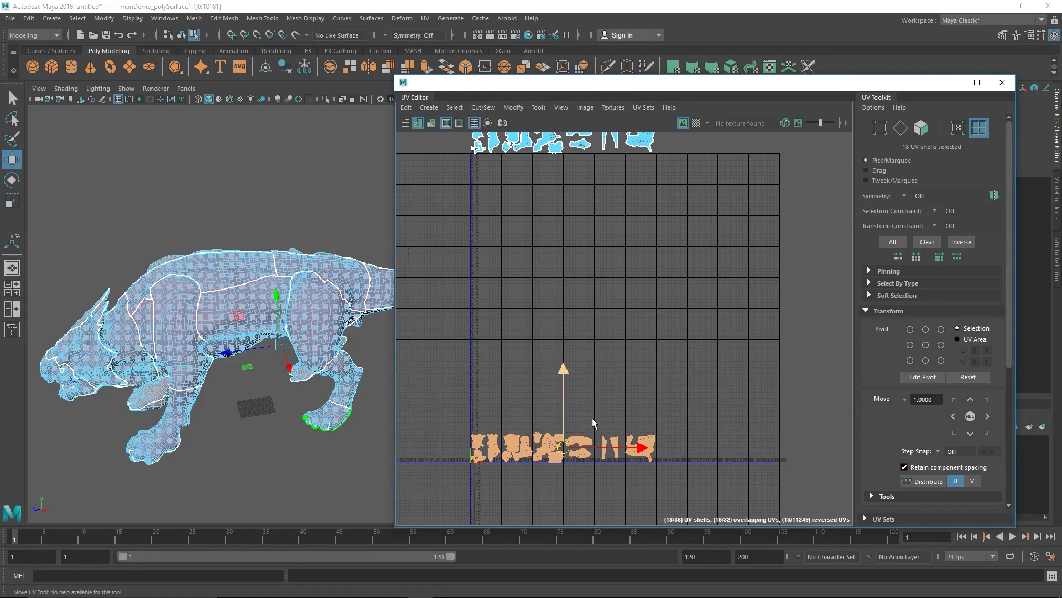
click(691, 350)
alt+middle_drag(673, 347, 651, 364)
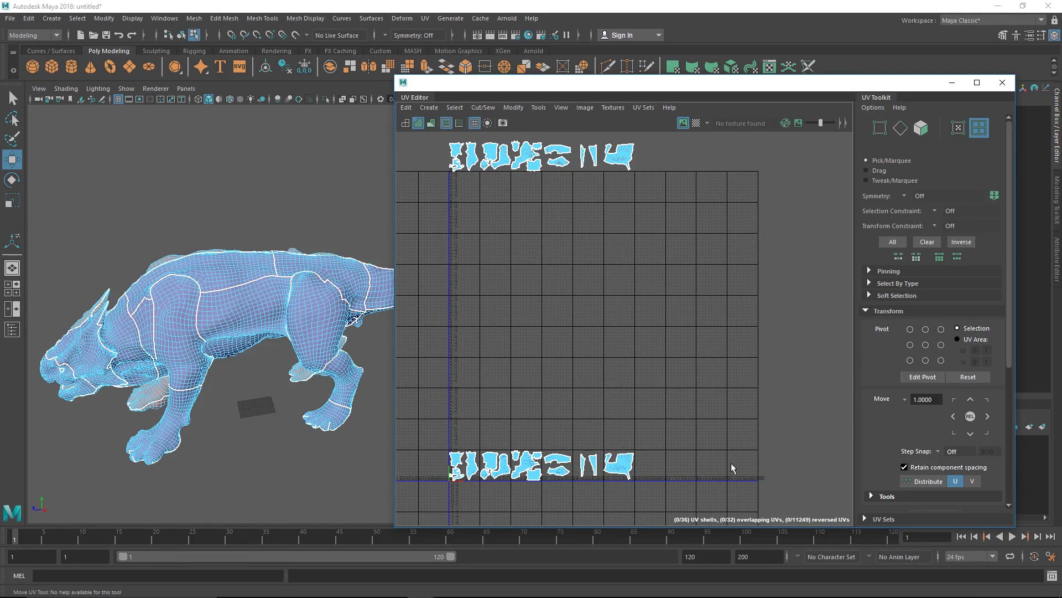
drag(743, 500, 427, 350)
click(599, 386)
alt+middle_drag(600, 267, 672, 282)
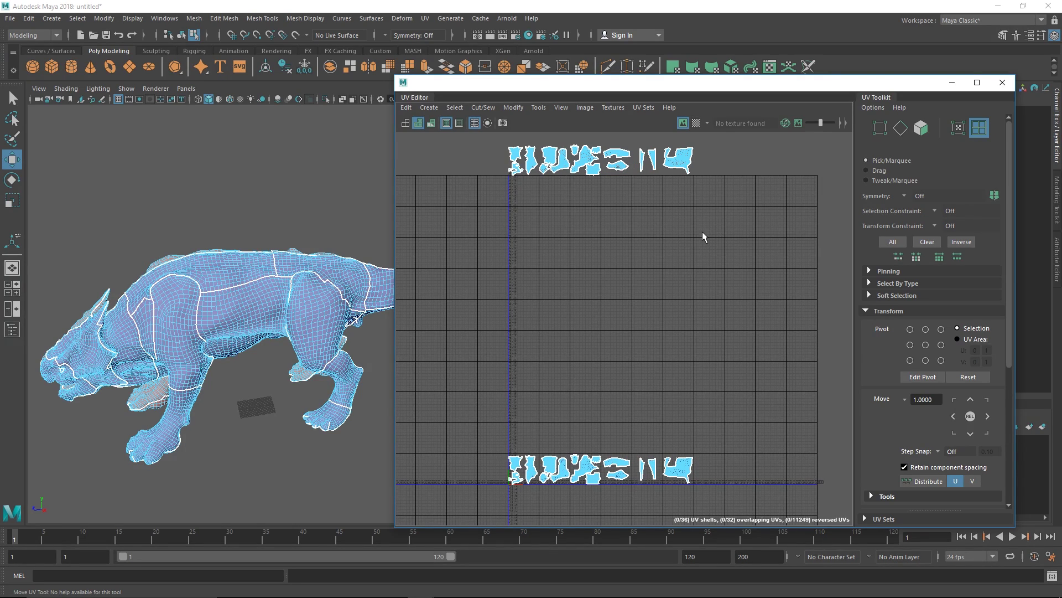
Move the upper row of UV shells down eight tiles, leaving one empty tile row above the lower shells, and deselect it.
drag(726, 174, 556, 258)
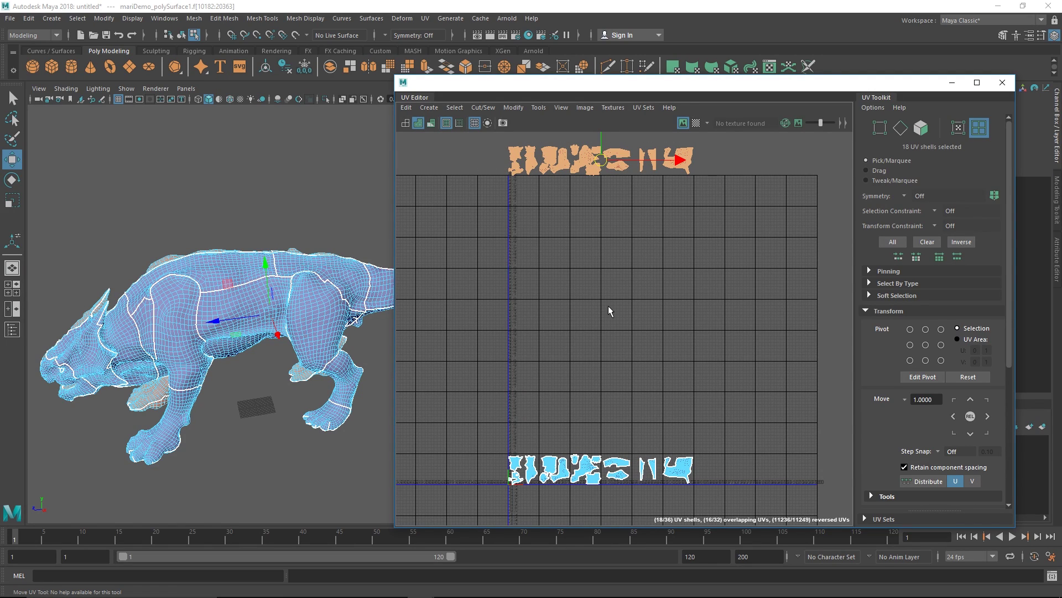
key(g)
key(g)
key(g)
key(g)
key(g)
key(g)
key(g)
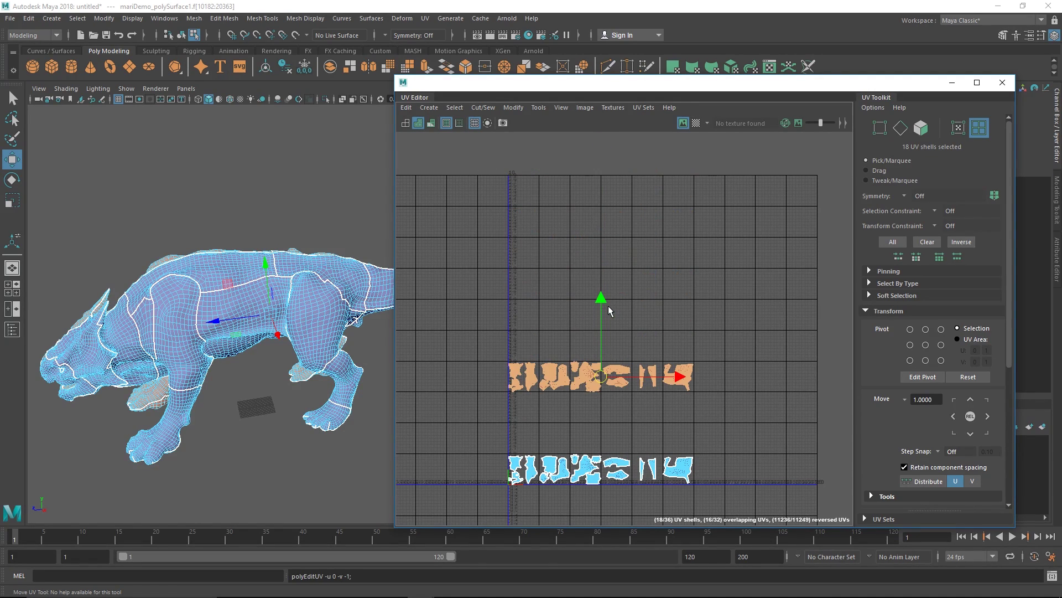
key(Down)
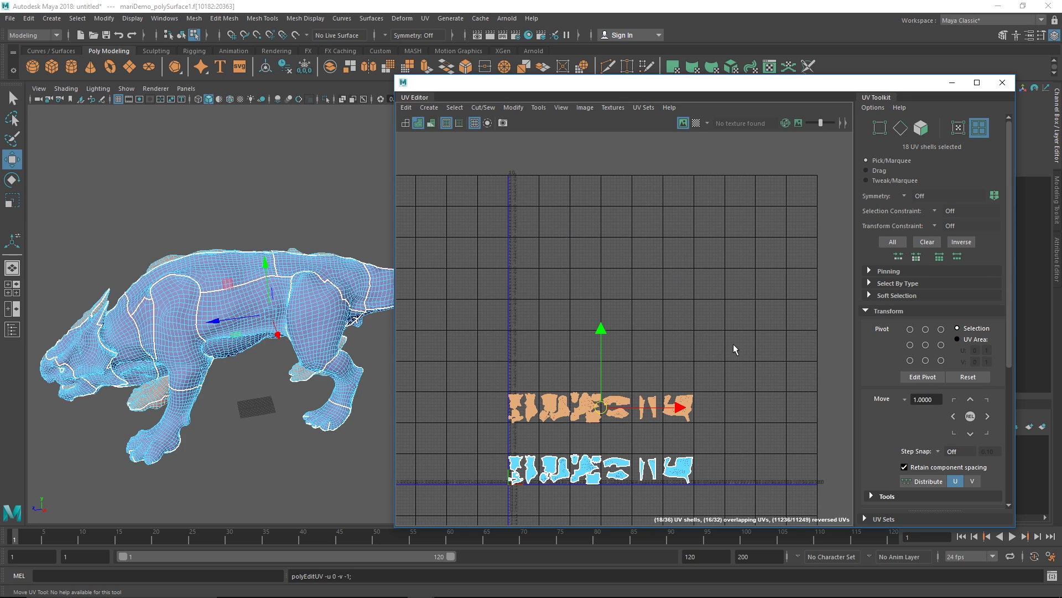
click(712, 383)
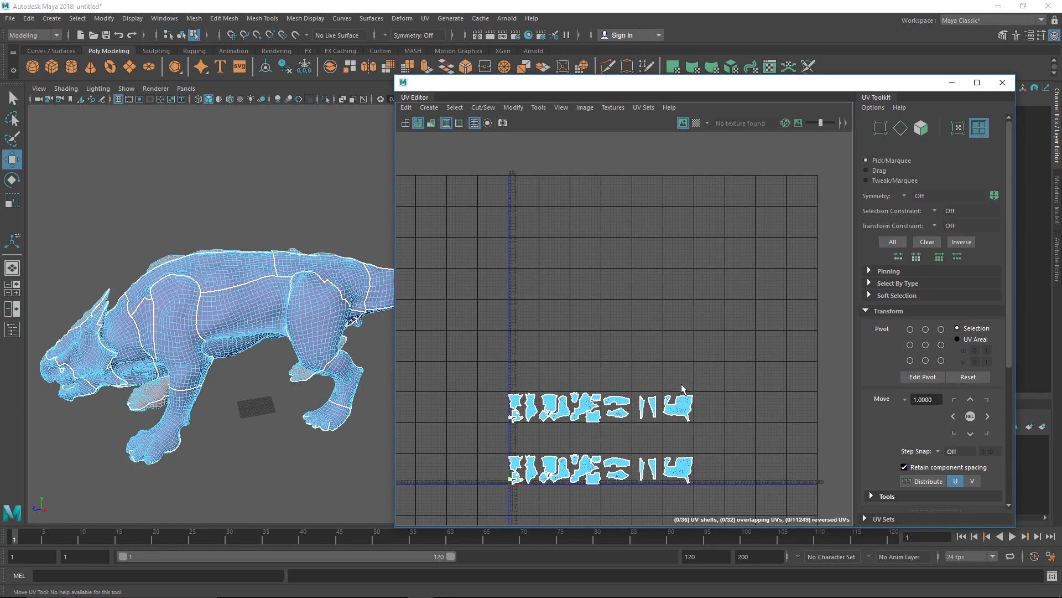
Highlight the upper row of UV shells and examine its spacing from the lower row and the empty tiles around both.
alt+middle_drag(681, 388, 680, 343)
drag(482, 262, 726, 359)
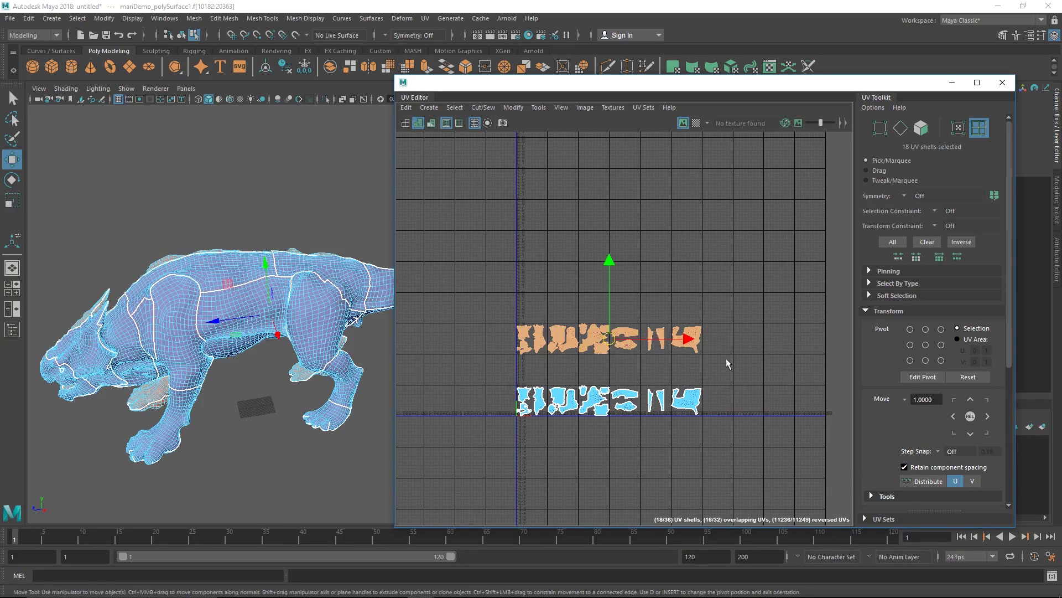
click(725, 367)
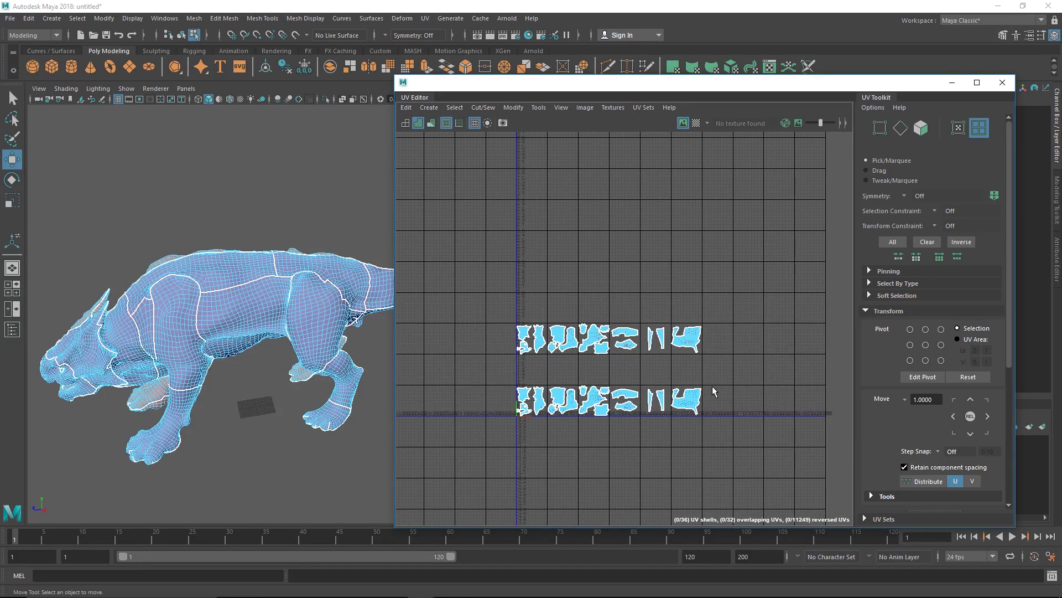
drag(717, 375, 506, 311)
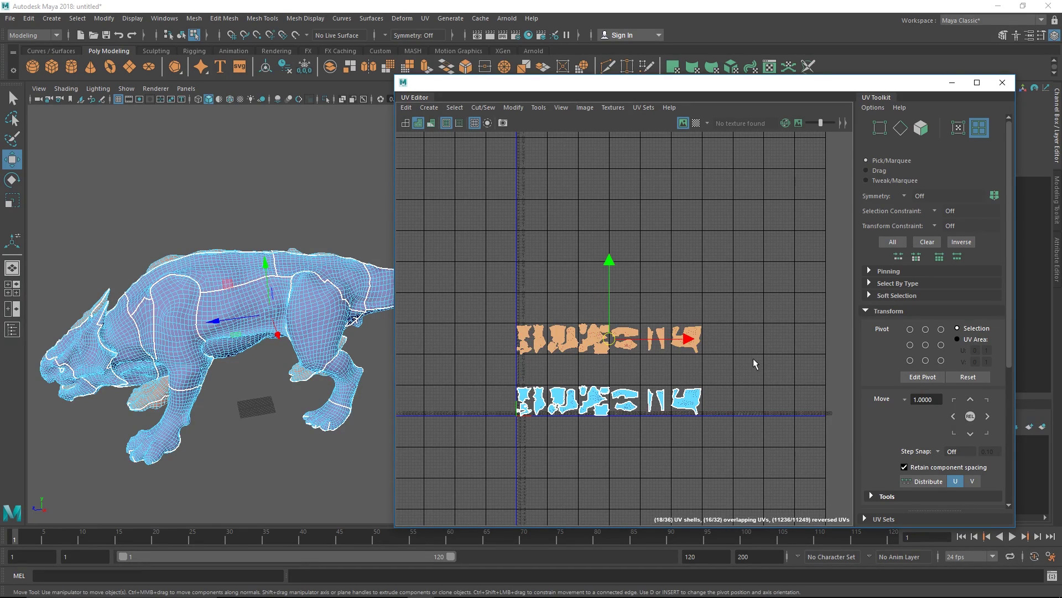
click(758, 361)
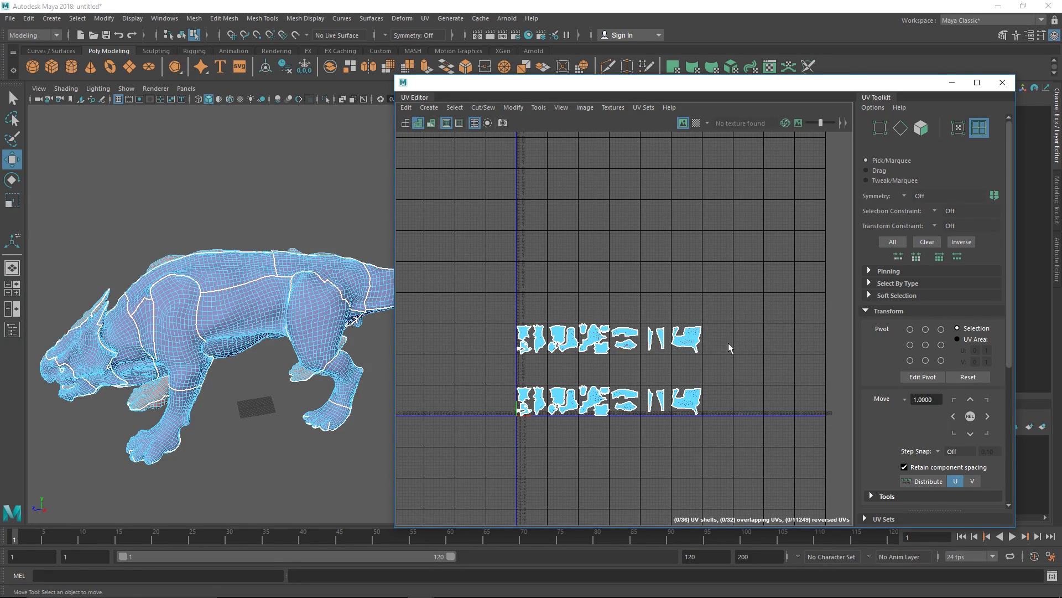
alt+middle_drag(753, 284, 727, 343)
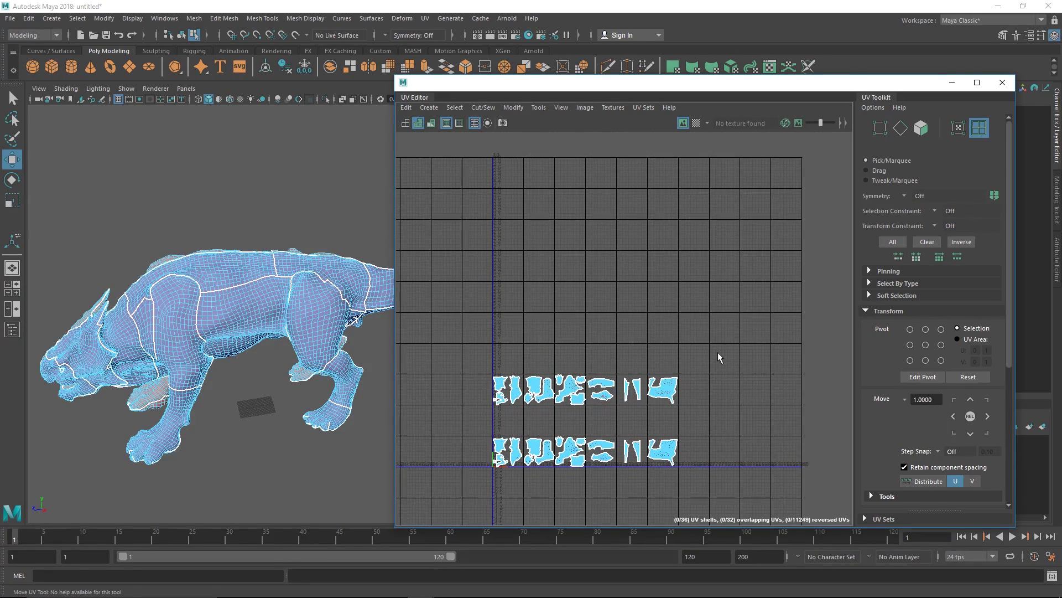